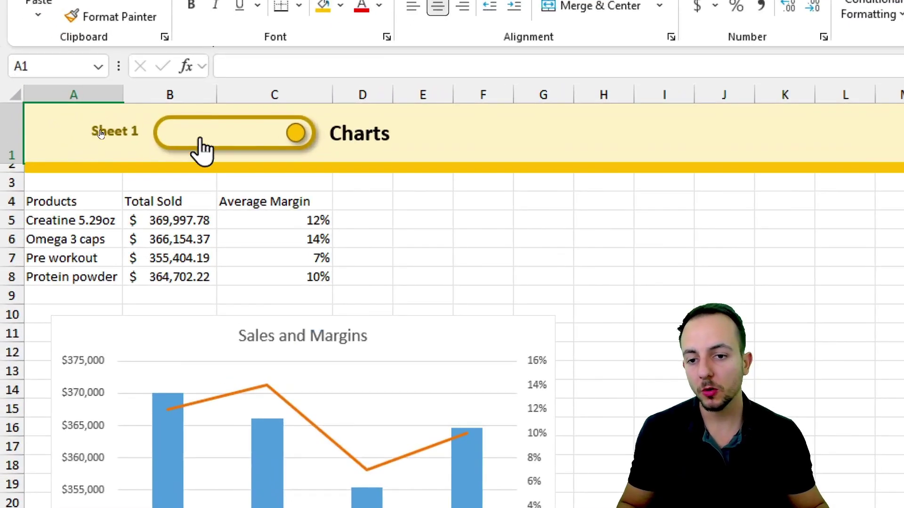
# - Try the finished toggle switch and the sheet tabs to move between the sales data and the Charts sheet
pyautogui.click(100, 130)
pyautogui.click(200, 141)
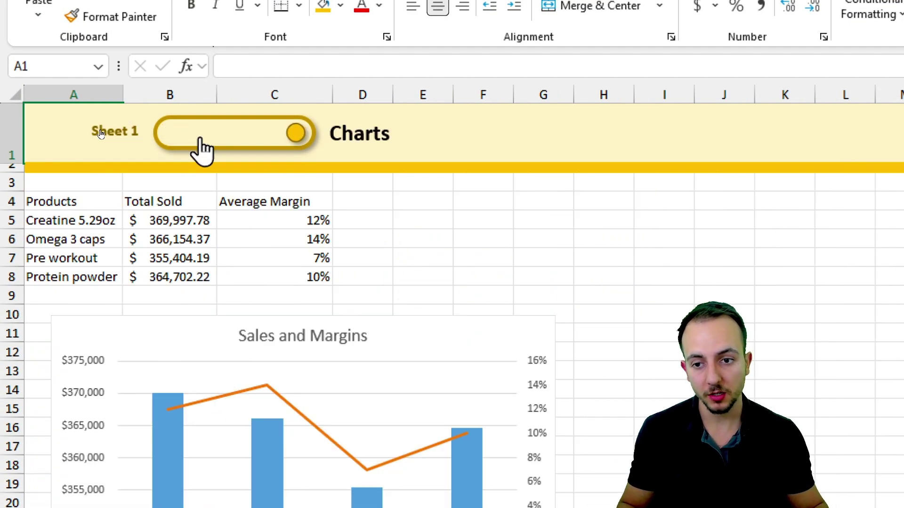
pyautogui.click(200, 140)
pyautogui.click(201, 141)
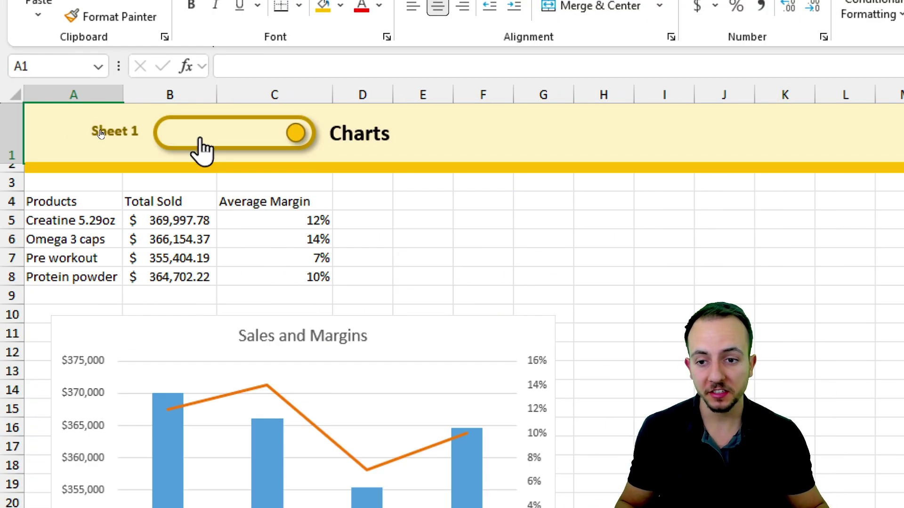
pyautogui.click(201, 141)
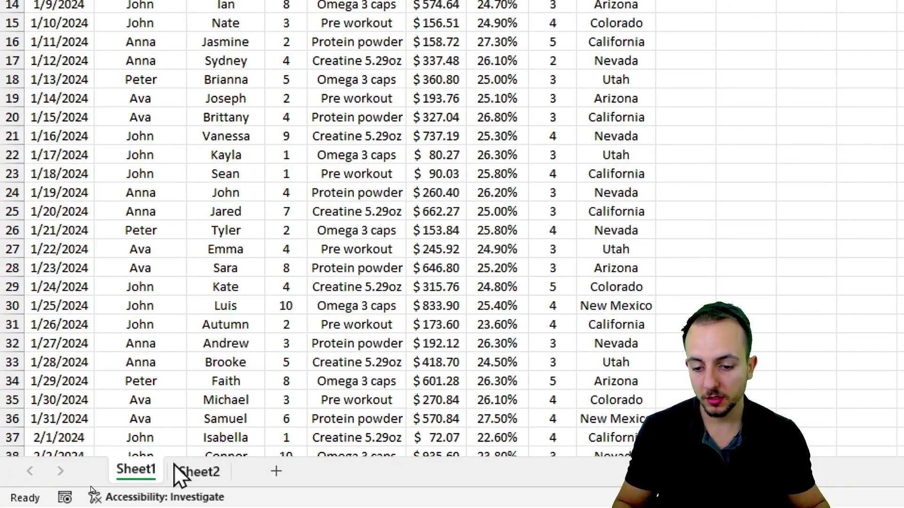
pyautogui.click(99, 490)
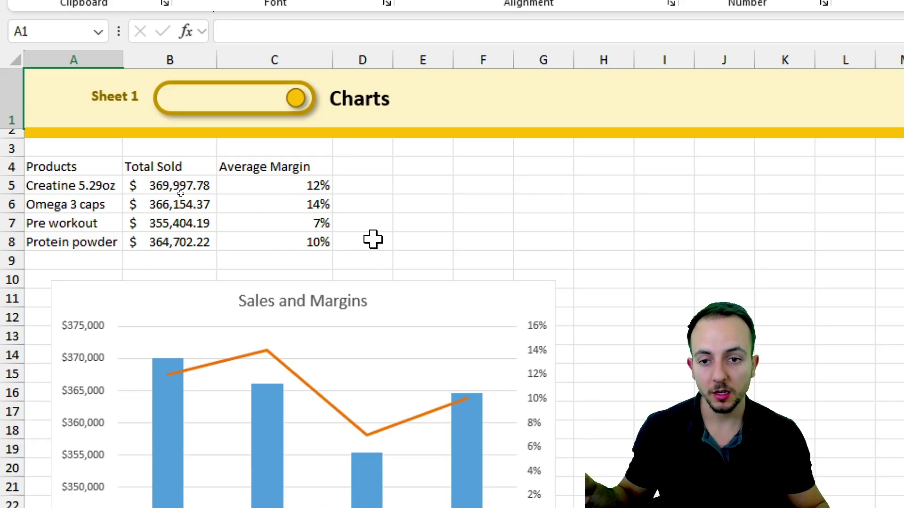
pyautogui.click(233, 105)
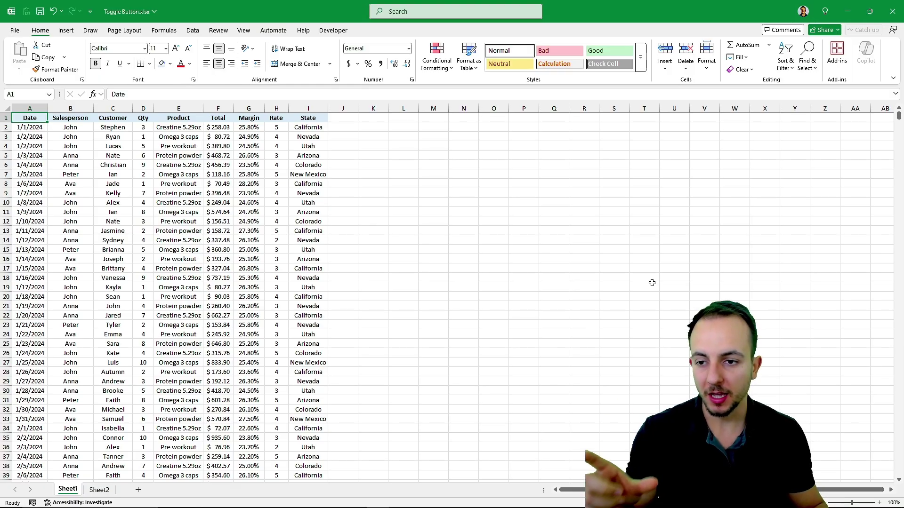
# - Examine the sales records on Sheet1 and the product summary table and chart on Sheet2, finishing on Sheet1
pyautogui.click(100, 490)
pyautogui.click(75, 489)
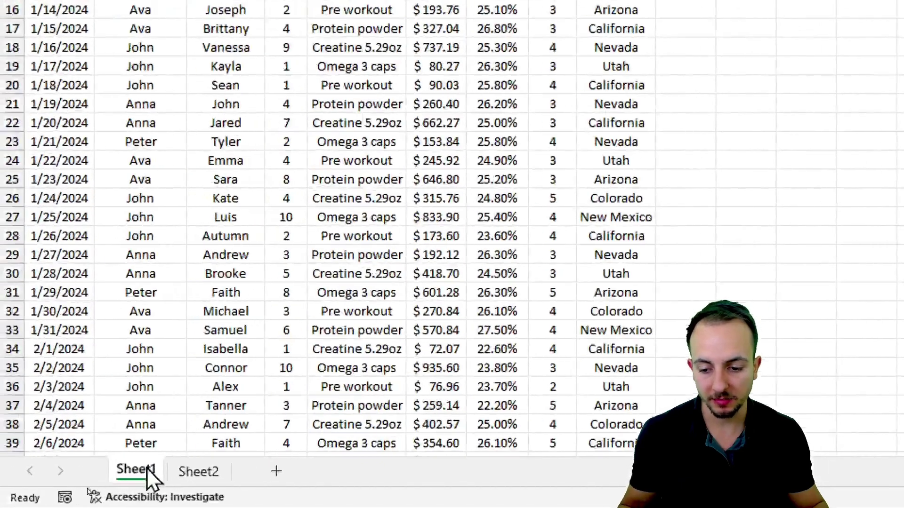
pyautogui.click(99, 489)
pyautogui.click(88, 488)
pyautogui.click(174, 468)
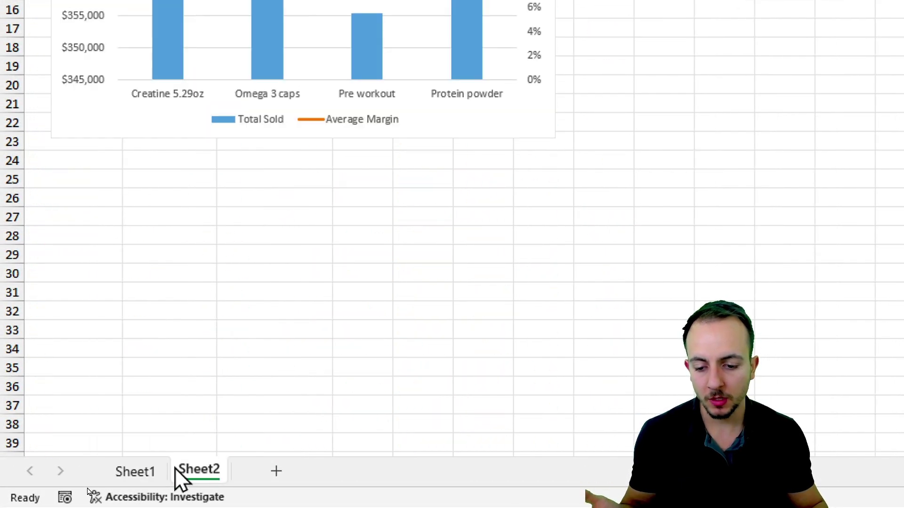
pyautogui.click(160, 469)
pyautogui.click(186, 469)
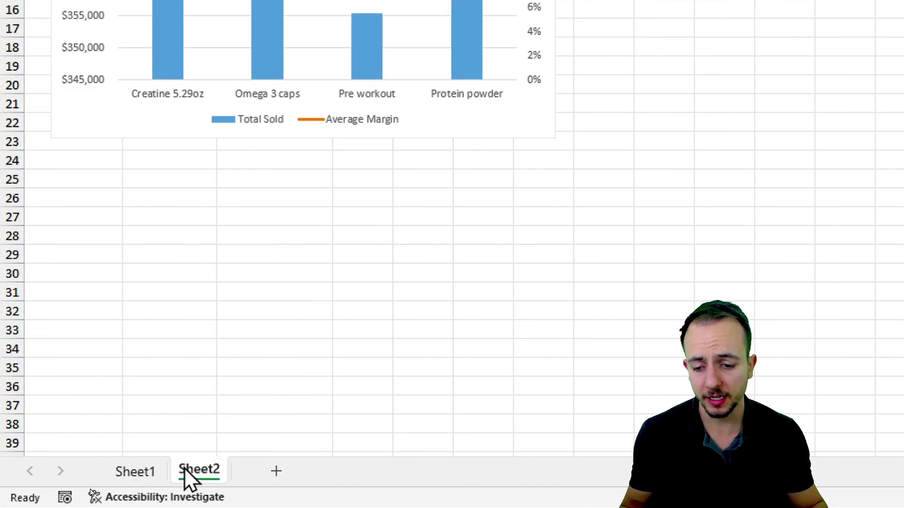
pyautogui.click(134, 471)
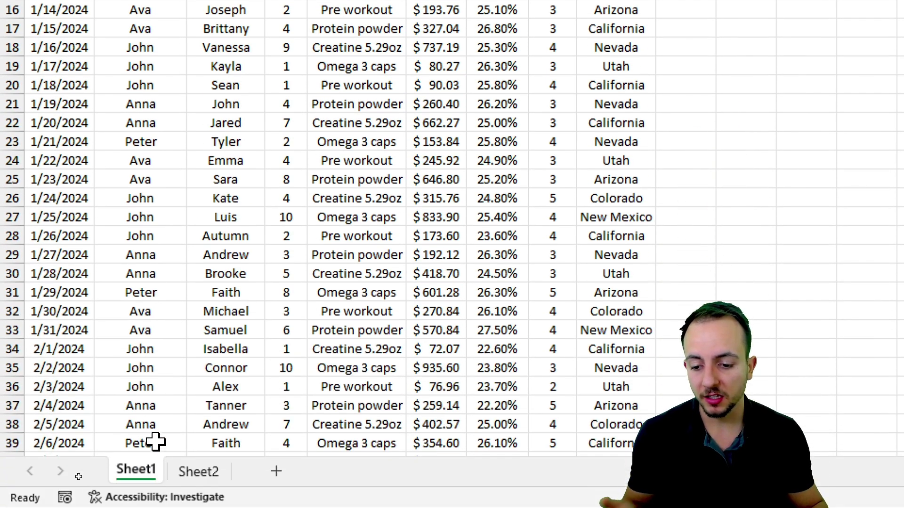
pyautogui.click(198, 471)
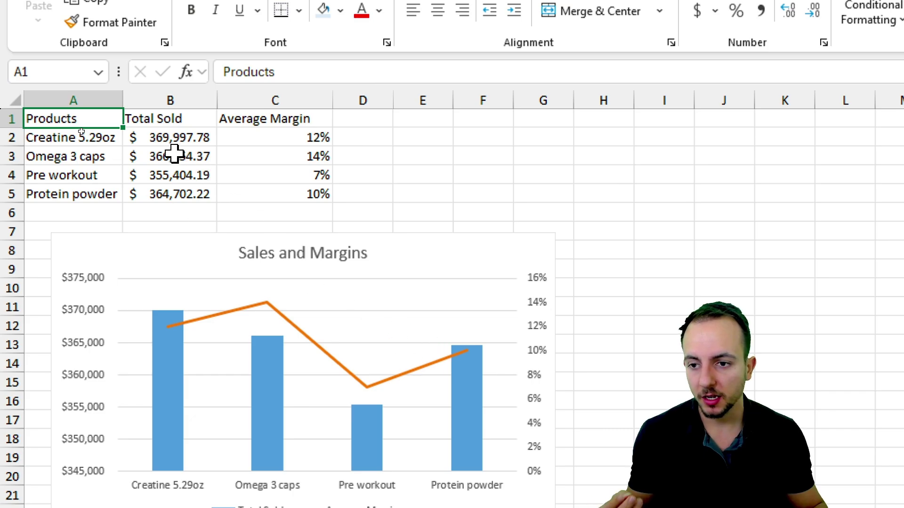
pyautogui.moveTo(106, 120); pyautogui.dragTo(285, 189)
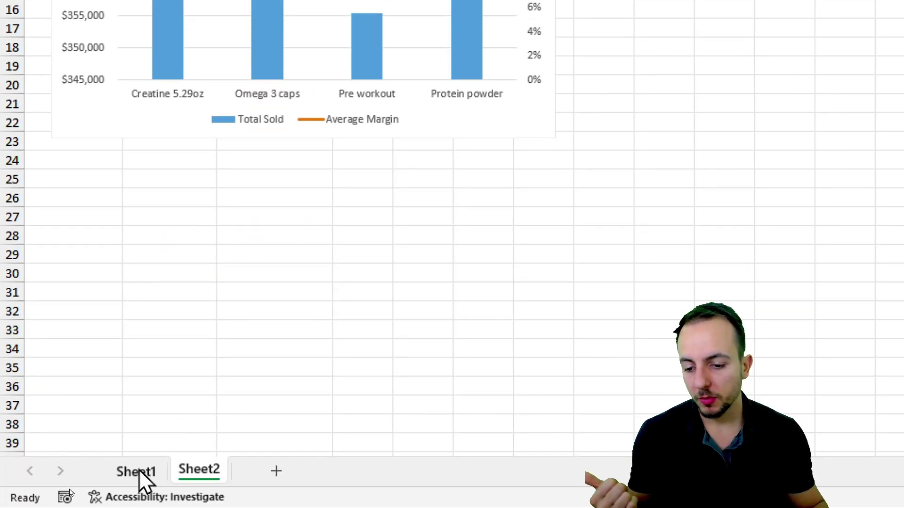
pyautogui.click(140, 469)
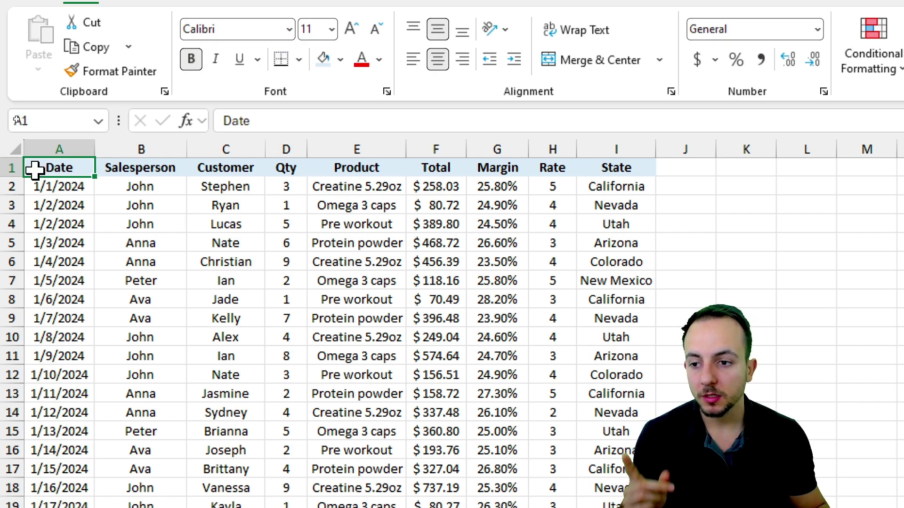
# - Insert three blank rows above the header row of the sales data on Sheet1
pyautogui.click(9, 166)
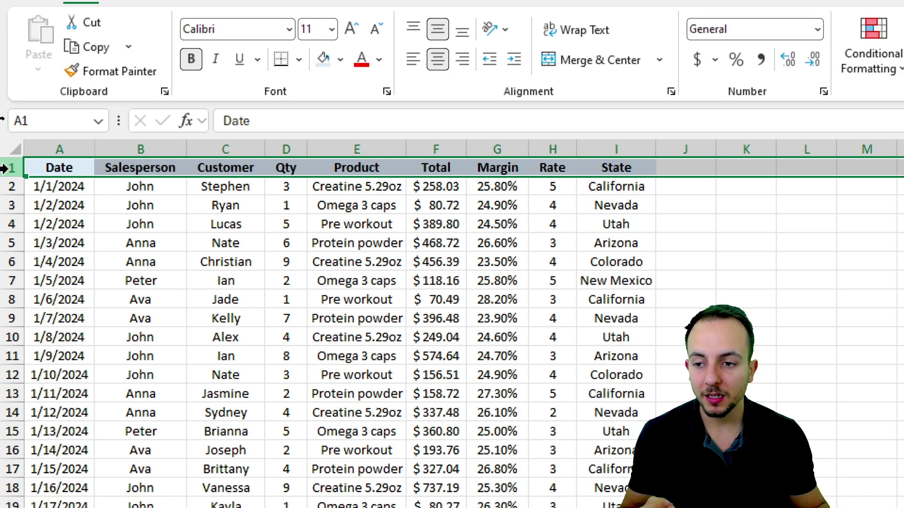
pyautogui.rightClick(6, 168)
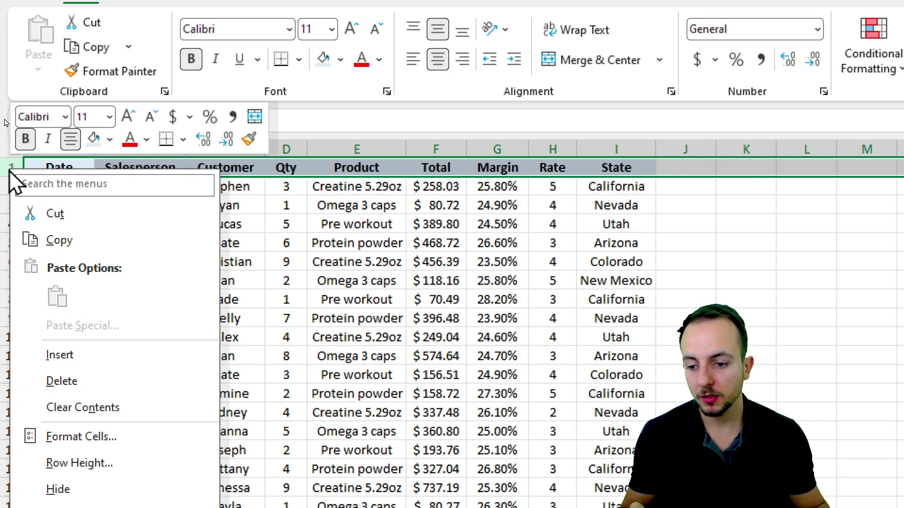
pyautogui.click(105, 354)
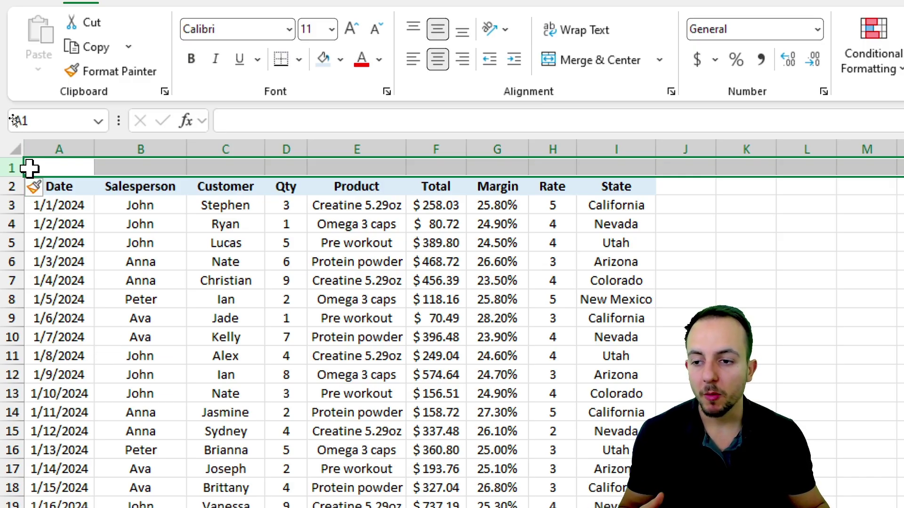
pyautogui.rightClick(9, 164)
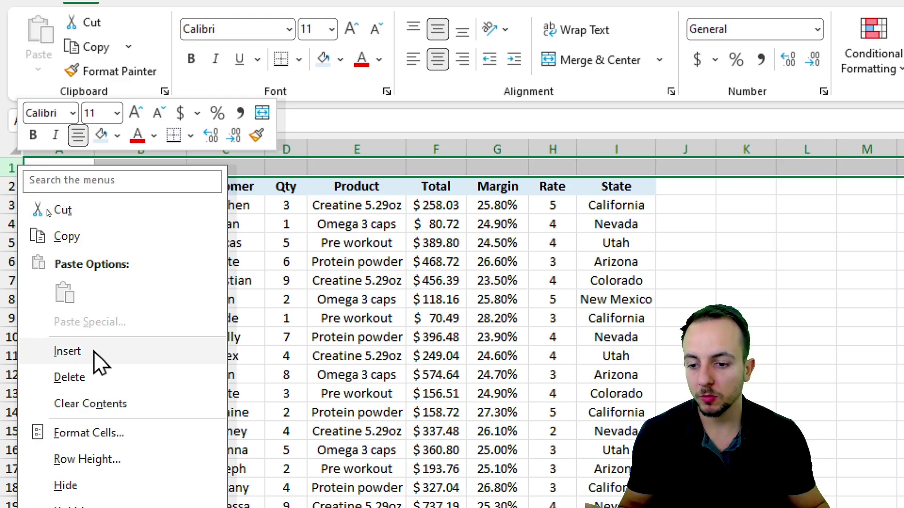
pyautogui.click(98, 352)
pyautogui.rightClick(6, 163)
pyautogui.click(89, 343)
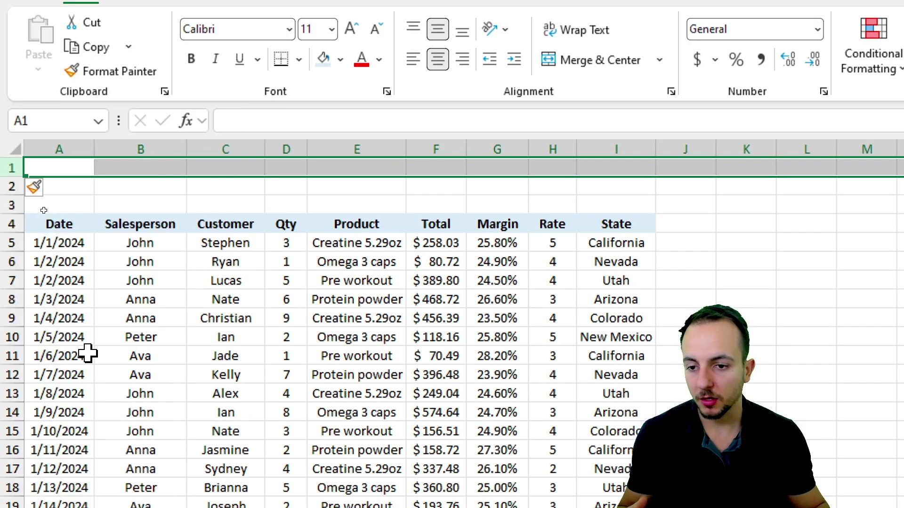
pyautogui.click(155, 298)
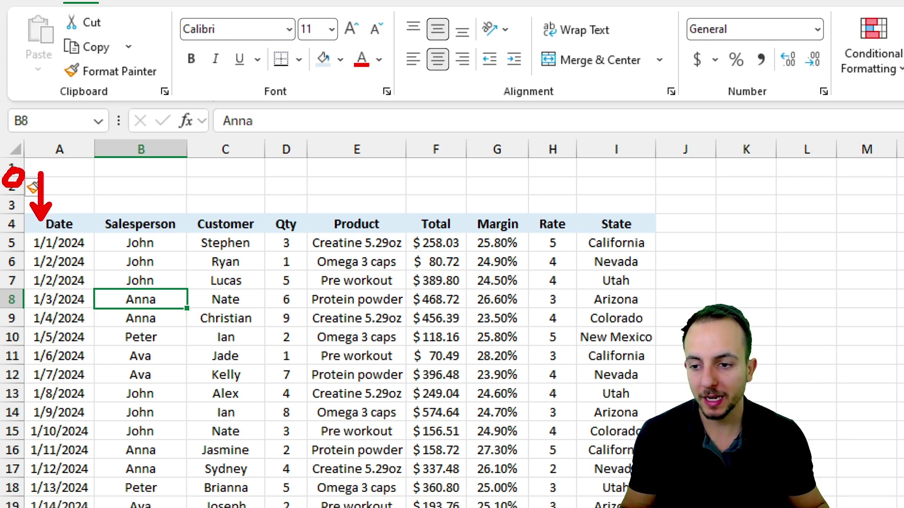
# - Make row 1 about twice as tall and fill it with Gold, Accent 4, Lighter 80%
pyautogui.moveTo(16, 177); pyautogui.dragTo(20, 205)
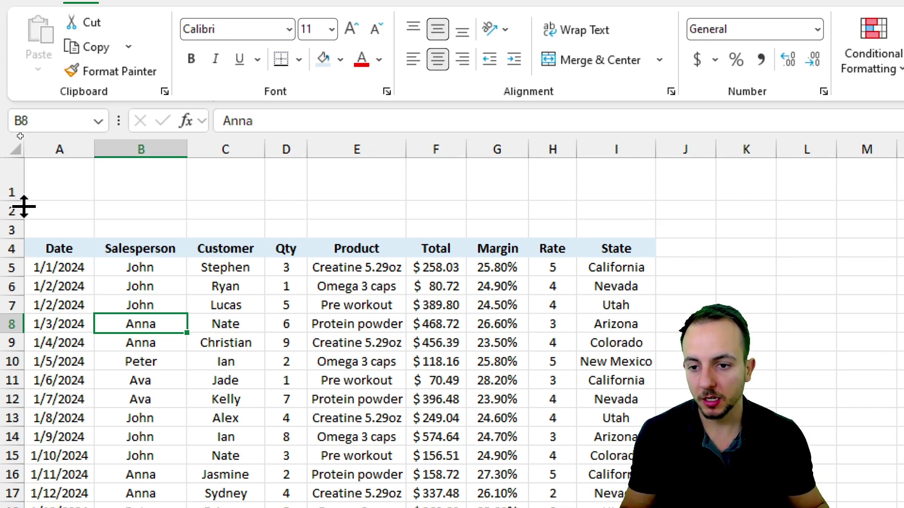
pyautogui.click(10, 183)
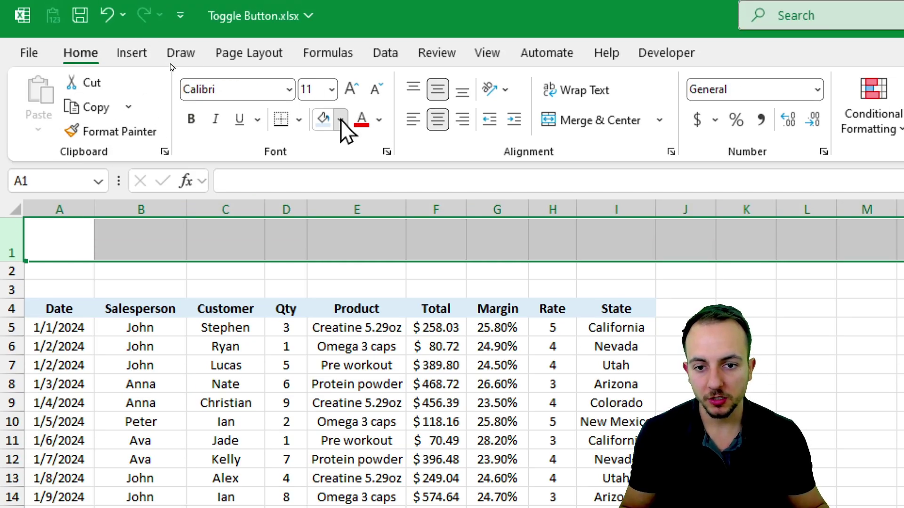
pyautogui.click(340, 120)
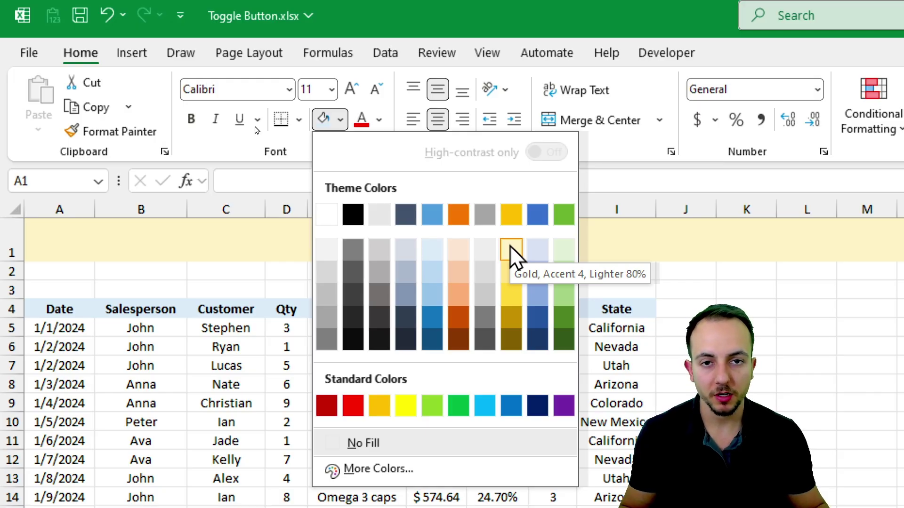
pyautogui.click(511, 250)
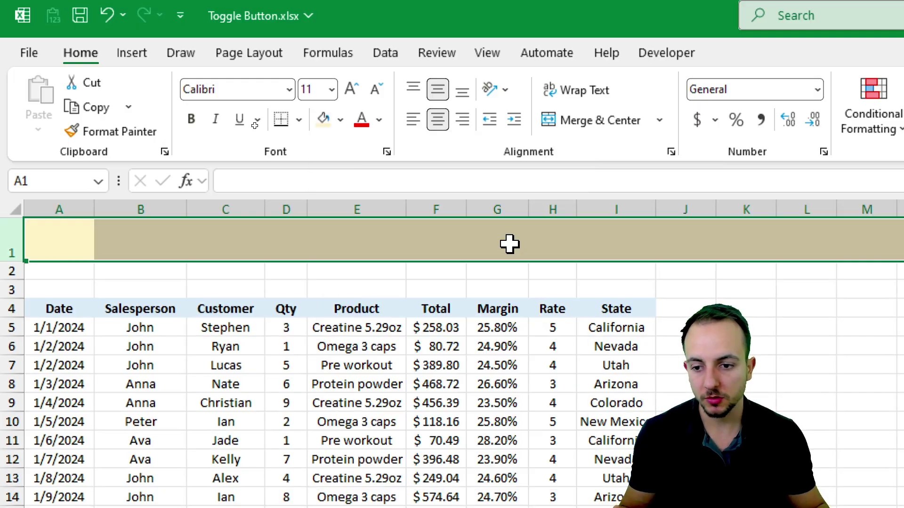
pyautogui.click(230, 286)
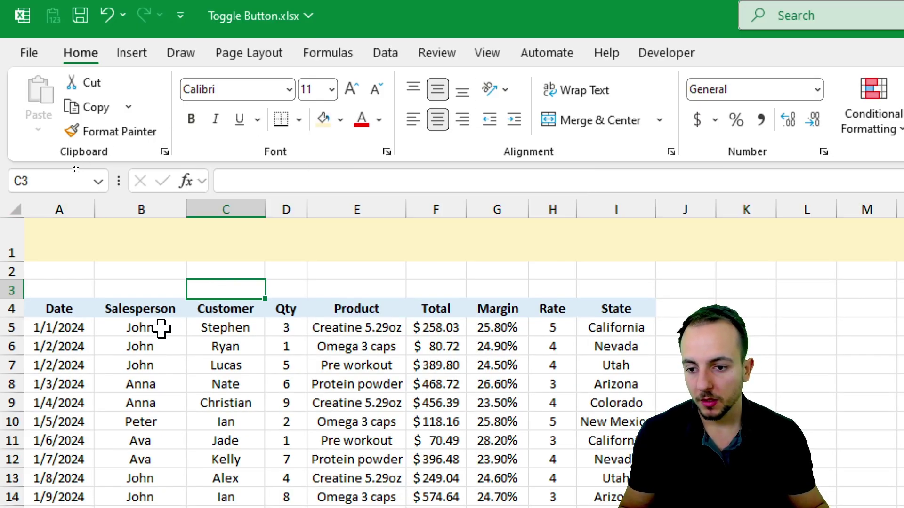
# - Fill row 2 with the solid Gold, Accent 4 theme color and shrink its height to a thin stripe
pyautogui.click(13, 271)
pyautogui.click(341, 120)
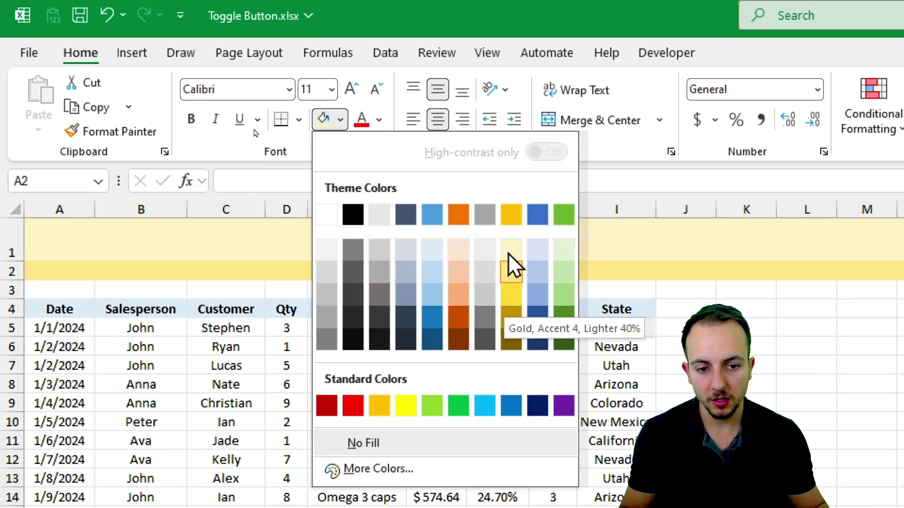
pyautogui.click(513, 216)
pyautogui.click(125, 326)
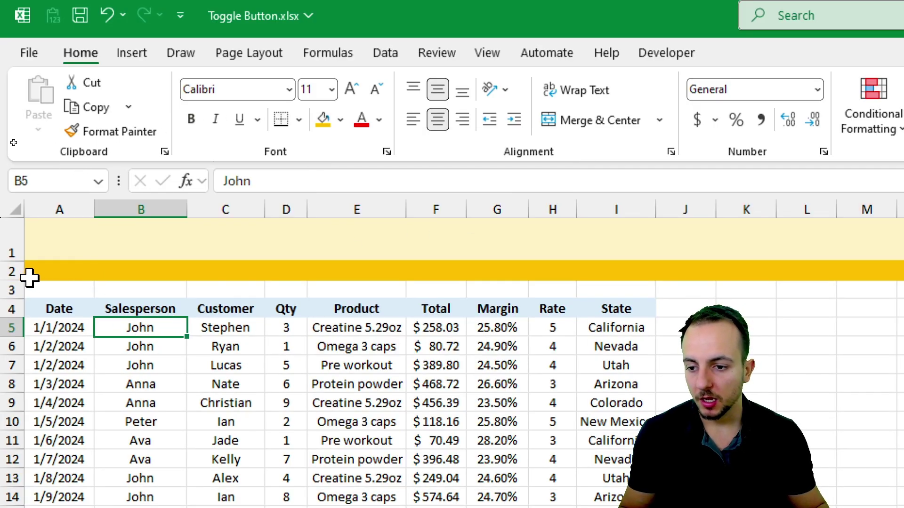
pyautogui.moveTo(14, 280); pyautogui.dragTo(38, 264)
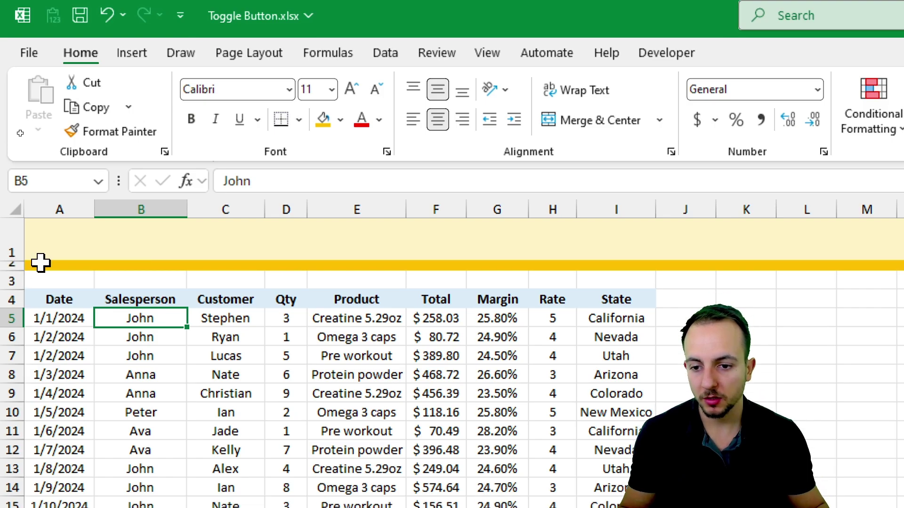
# - Insert a rounded rectangle spanning columns C to E and resize it to fit inside the light gold band in row 1
pyautogui.click(38, 243)
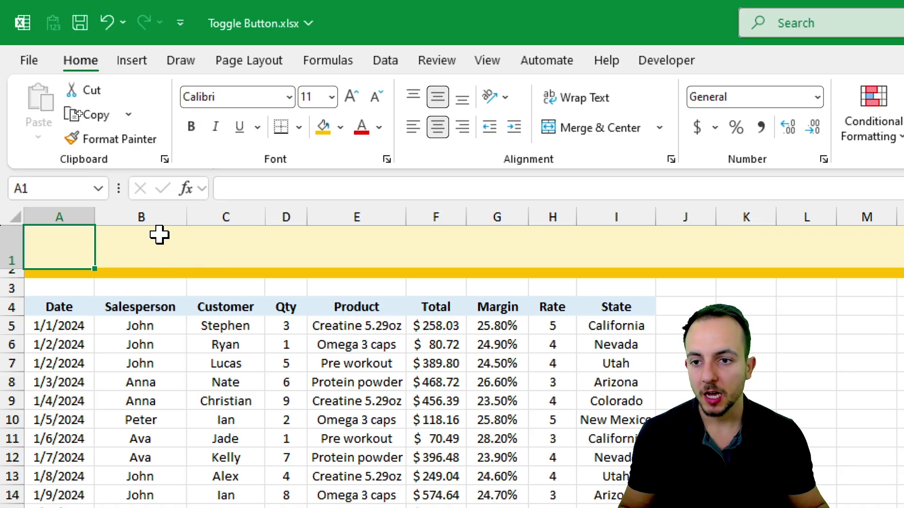
pyautogui.click(133, 63)
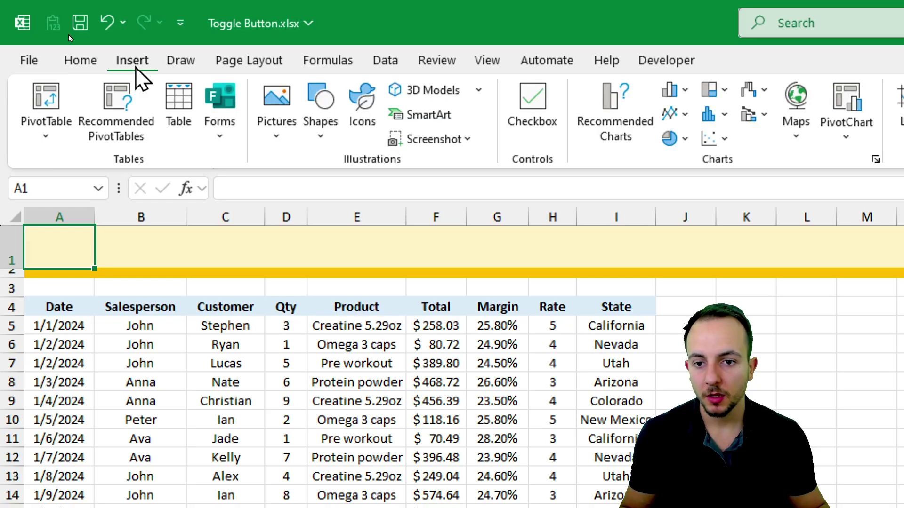
pyautogui.click(323, 140)
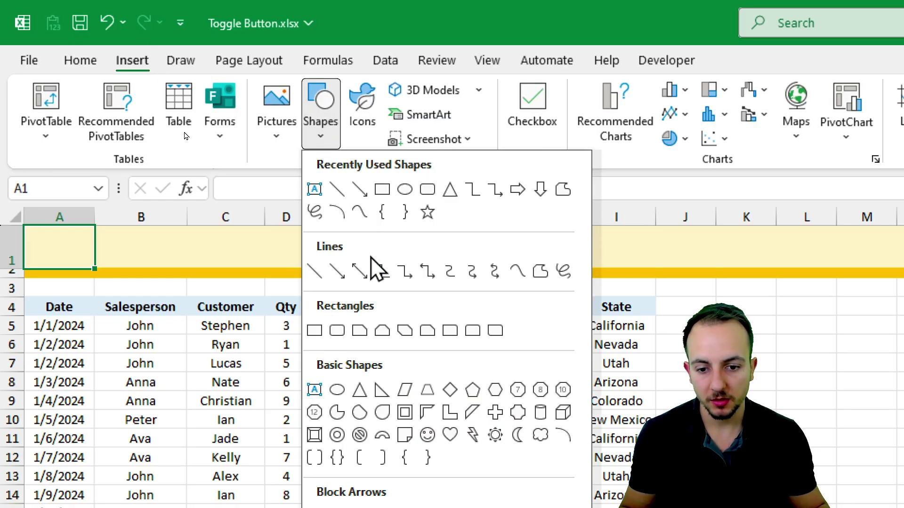
pyautogui.click(337, 331)
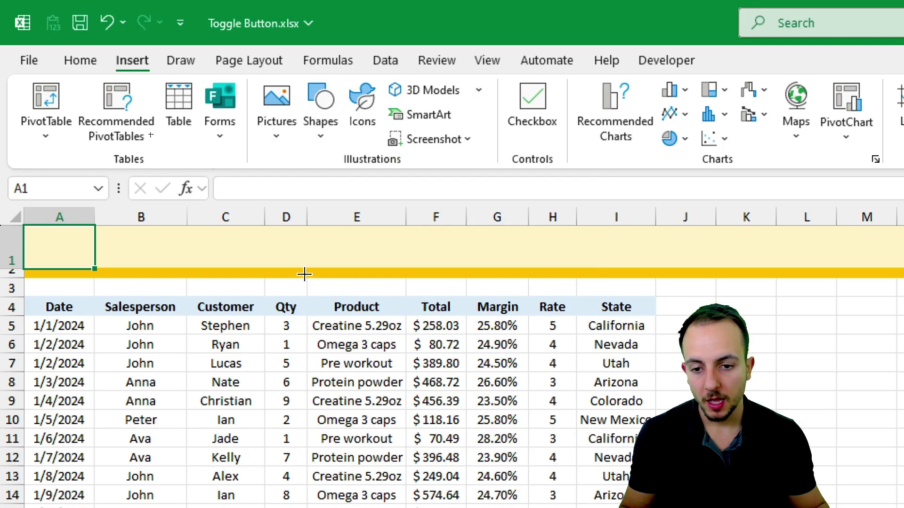
pyautogui.moveTo(242, 234); pyautogui.dragTo(393, 299)
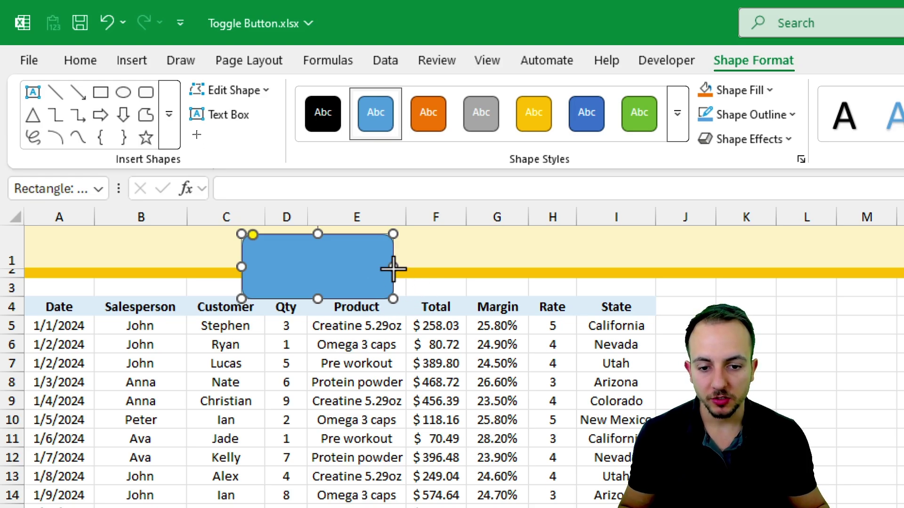
pyautogui.moveTo(394, 269); pyautogui.dragTo(401, 269)
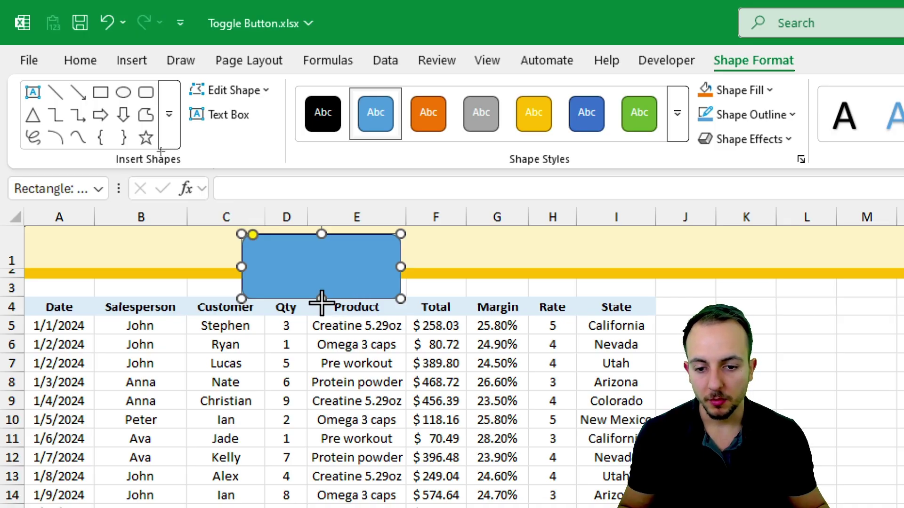
pyautogui.moveTo(321, 300); pyautogui.dragTo(311, 264)
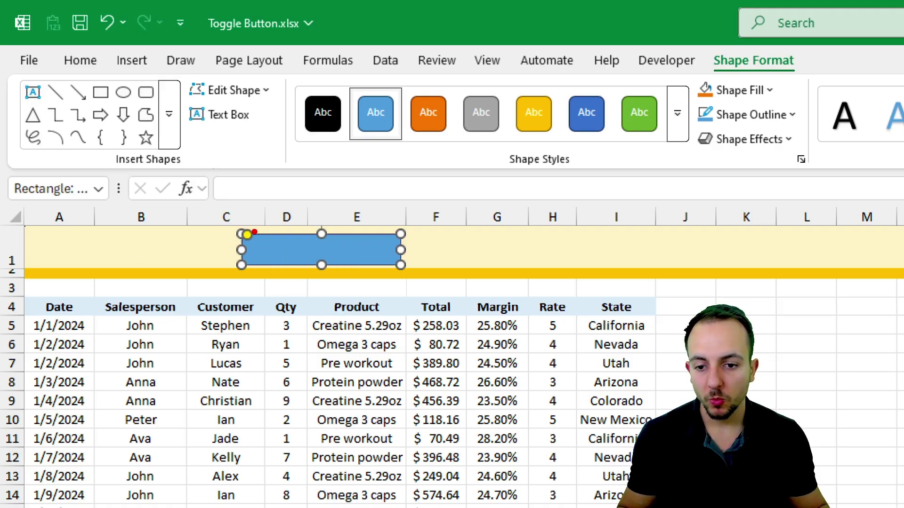
# - Round the rectangle's corners to the maximum so it becomes a pill shape
pyautogui.moveTo(251, 219)
pyautogui.mouseDown()
pyautogui.moveTo(228, 243)
pyautogui.moveTo(271, 235)
pyautogui.moveTo(242, 219)
pyautogui.moveTo(294, 213)
pyautogui.moveTo(289, 197)
pyautogui.moveTo(240, 208)
pyautogui.mouseUp()
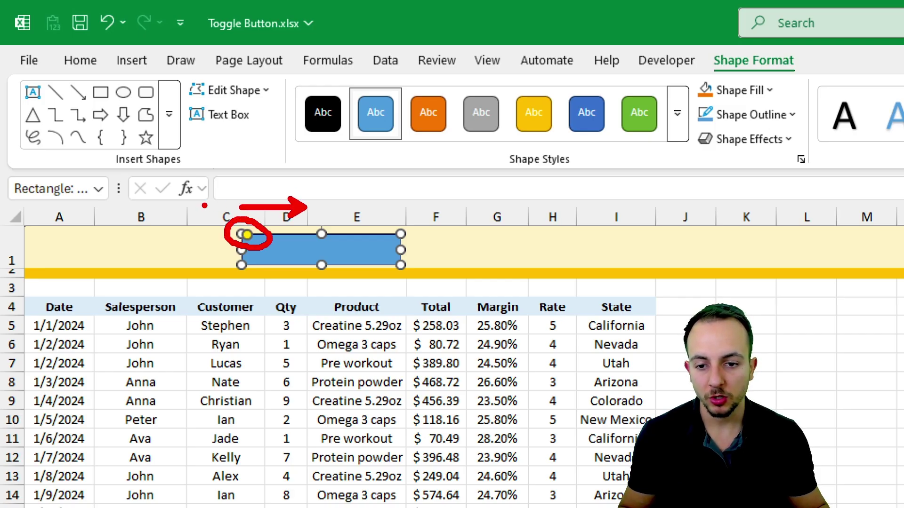
pyautogui.moveTo(172, 206); pyautogui.dragTo(178, 214)
pyautogui.moveTo(248, 234); pyautogui.dragTo(265, 245)
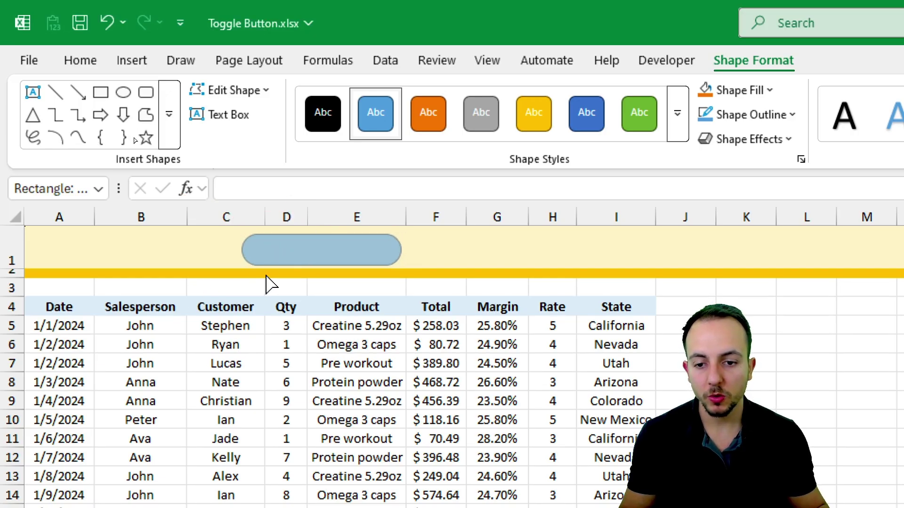
# - Move the pill shape slightly to the left within the light gold header band
pyautogui.moveTo(317, 283); pyautogui.dragTo(425, 288)
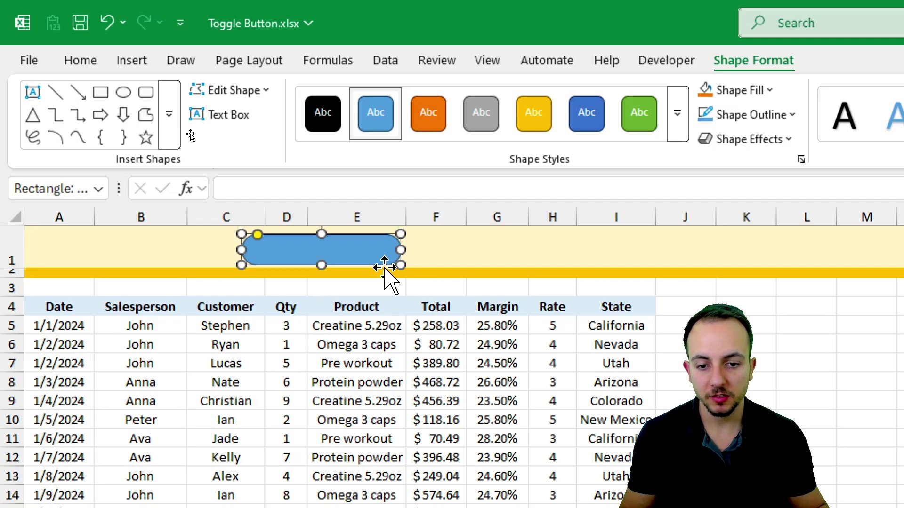
pyautogui.moveTo(369, 256); pyautogui.dragTo(346, 255)
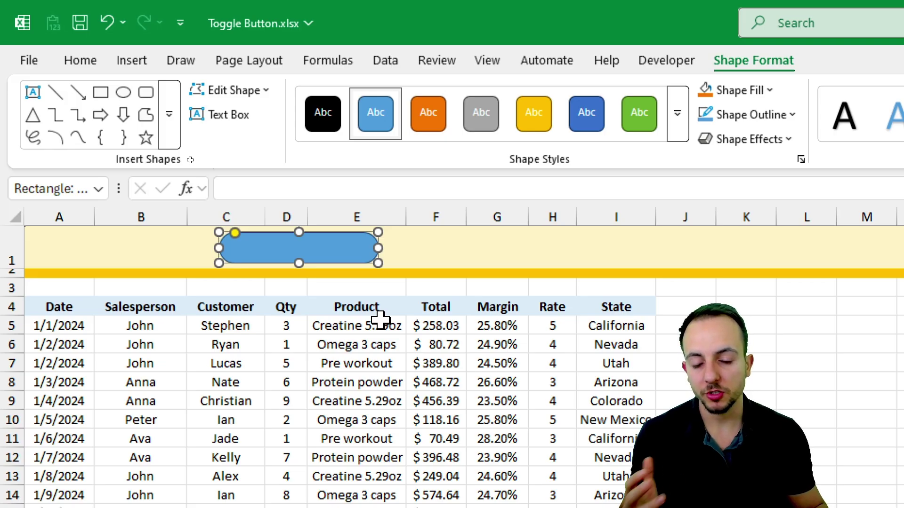
# - Widen column D beneath the pill shape and undo the width change
pyautogui.click(286, 214)
pyautogui.moveTo(305, 217)
pyautogui.mouseDown()
pyautogui.moveTo(365, 218)
pyautogui.moveTo(227, 205)
pyautogui.moveTo(436, 230)
pyautogui.moveTo(497, 177)
pyautogui.mouseUp()
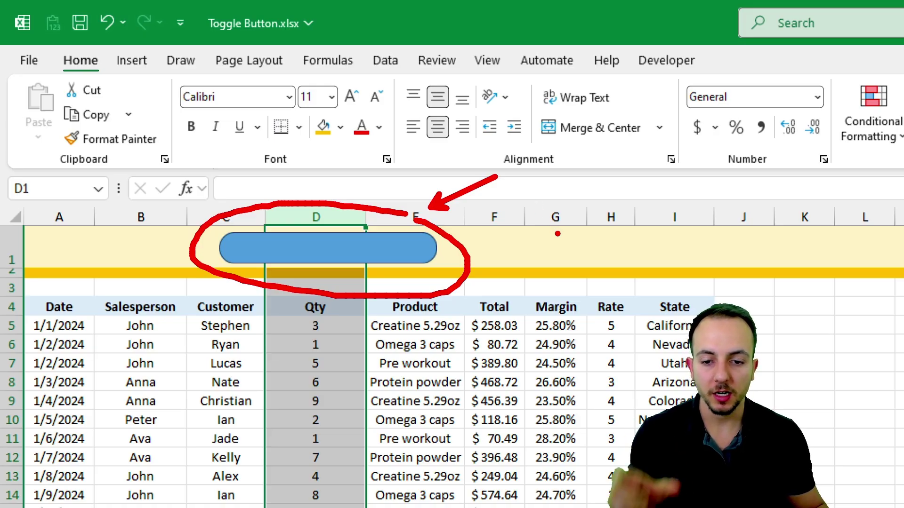
pyautogui.press('Escape')
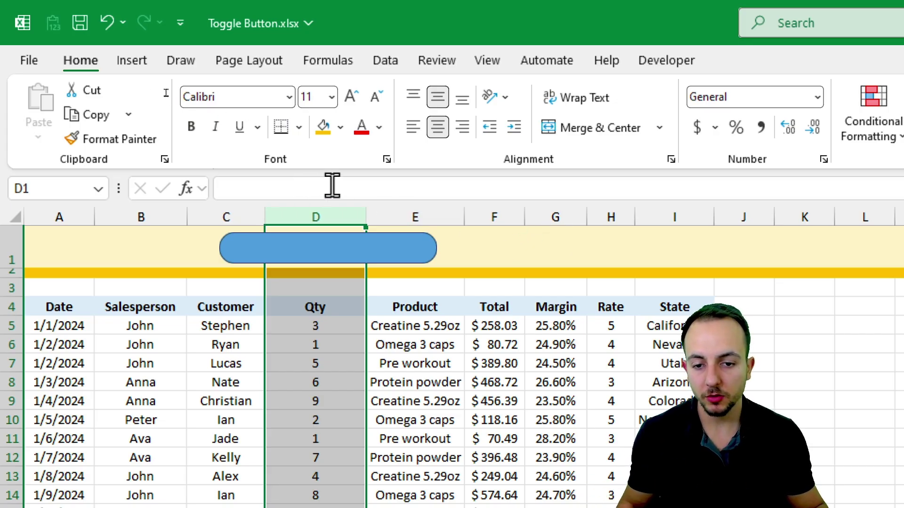
pyautogui.hotkey('ctrl', 'z')
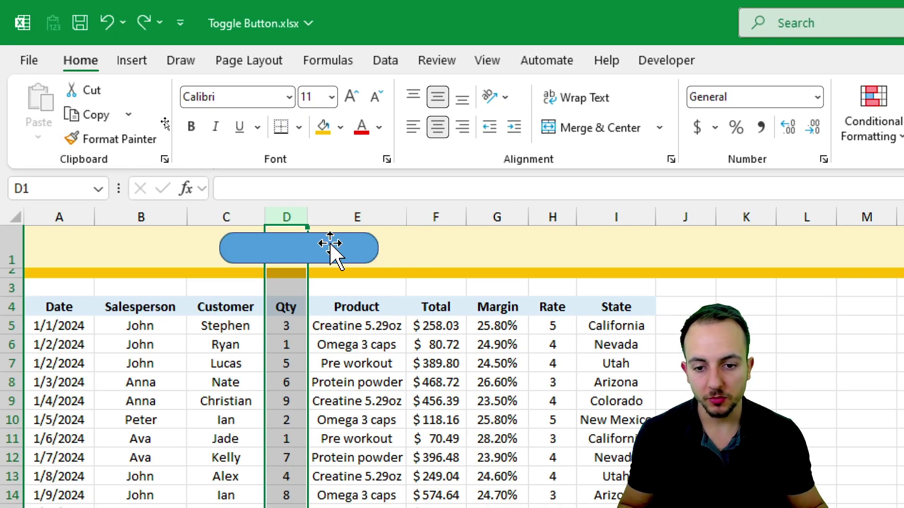
# - Set the pill shape's properties to Don't move or size with cells, and check this by widening column D and auto-fitting it again
pyautogui.click(330, 244)
pyautogui.rightClick(330, 241)
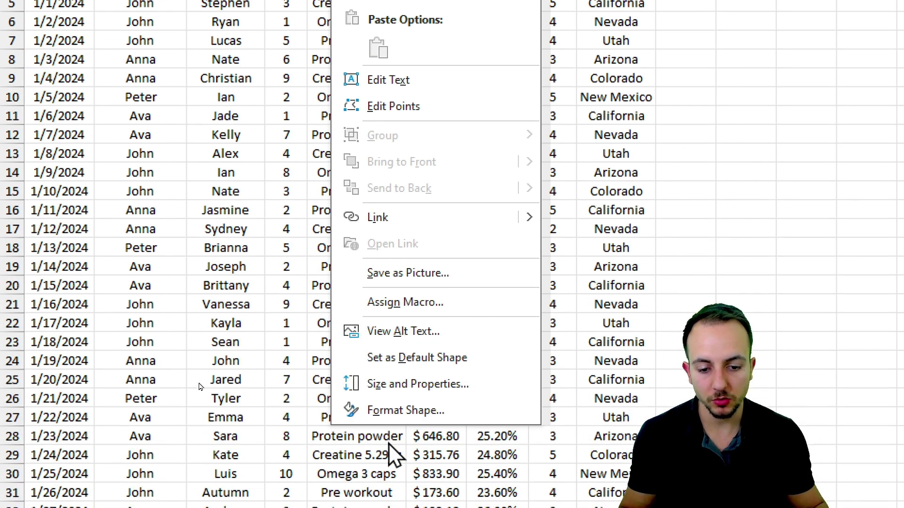
pyautogui.click(451, 390)
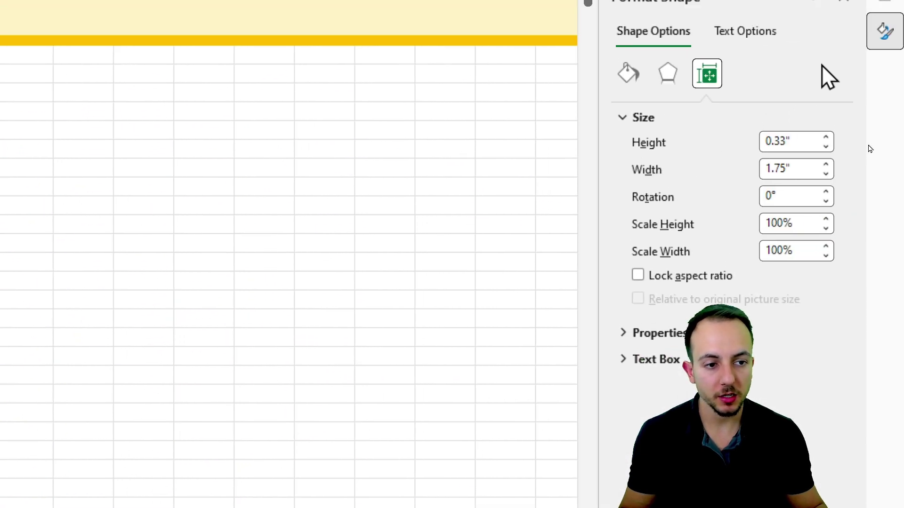
pyautogui.moveTo(597, 147); pyautogui.dragTo(417, 151)
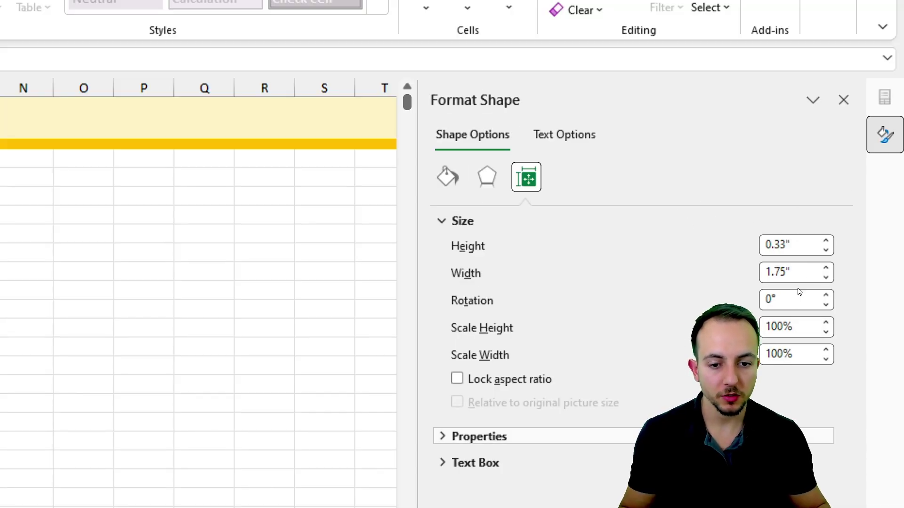
pyautogui.click(485, 194)
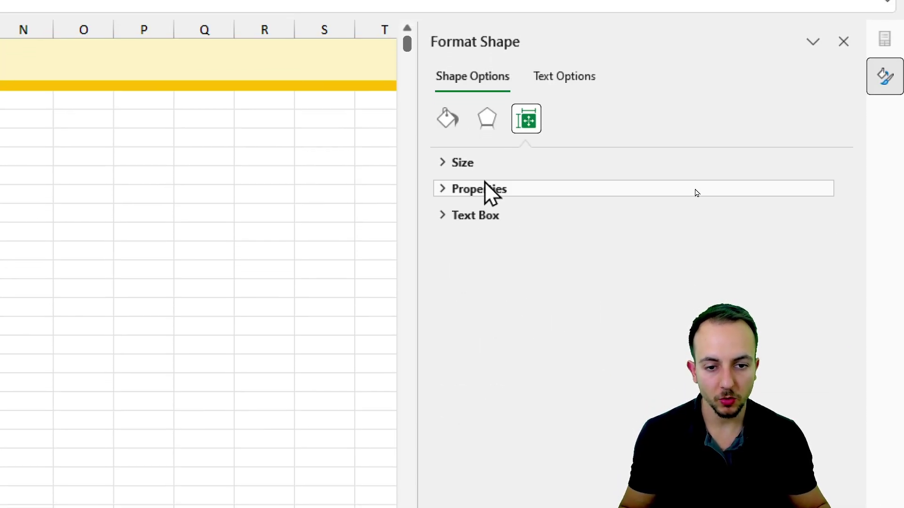
pyautogui.click(482, 193)
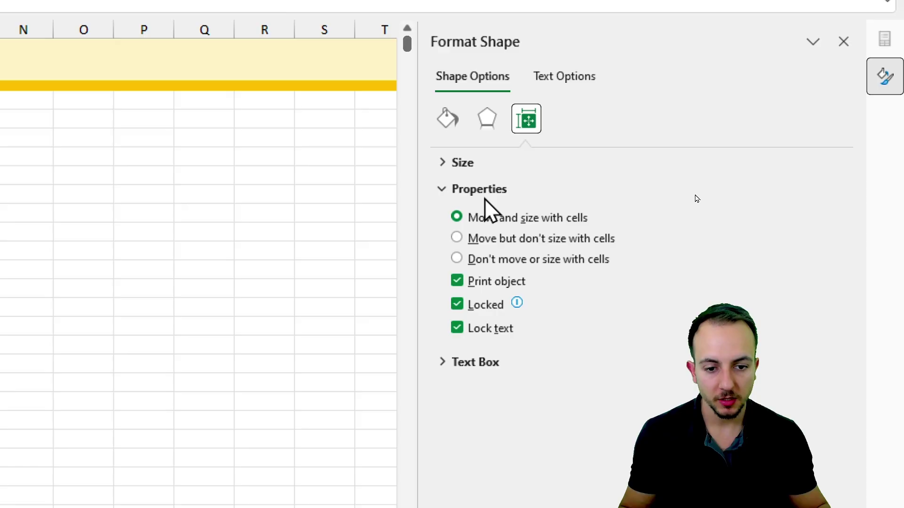
pyautogui.click(479, 264)
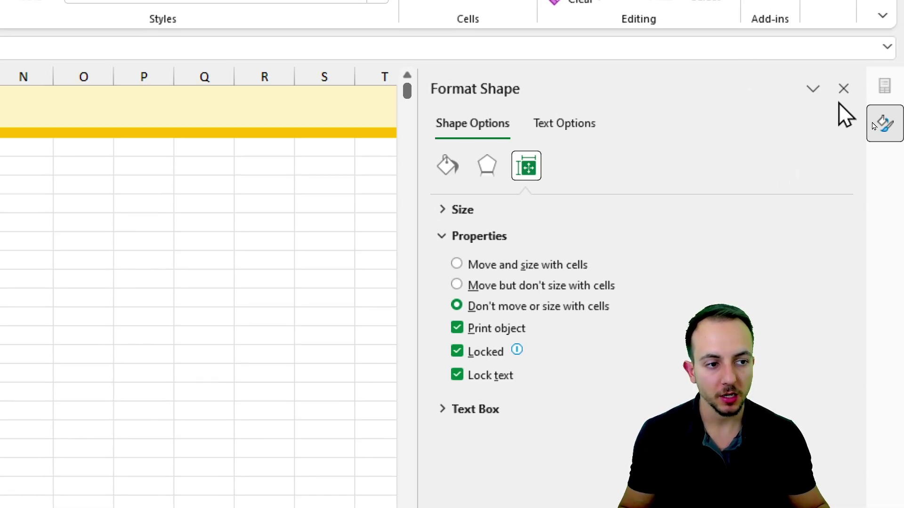
pyautogui.click(843, 41)
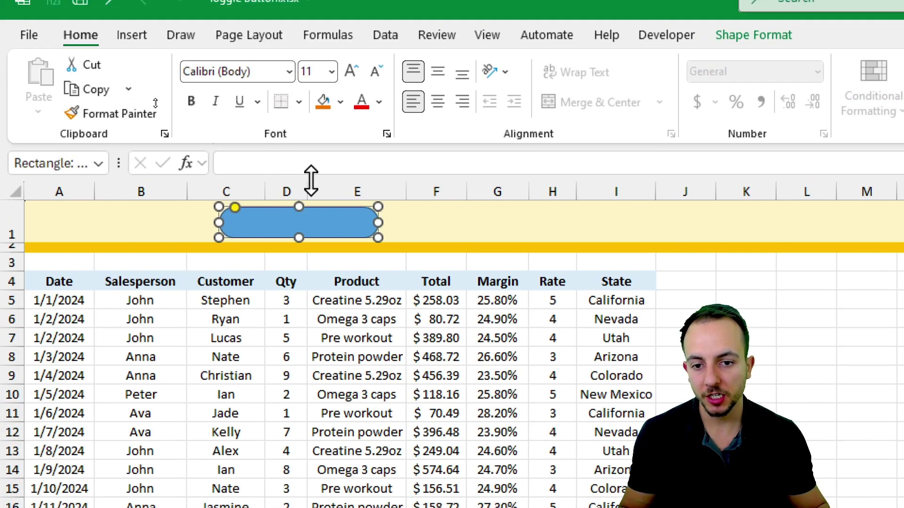
pyautogui.moveTo(306, 188); pyautogui.dragTo(345, 187)
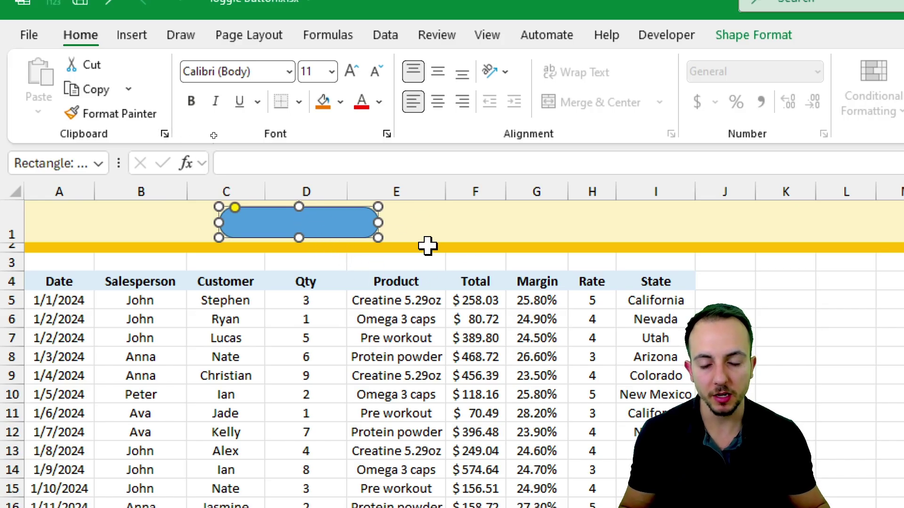
pyautogui.doubleClick(347, 192)
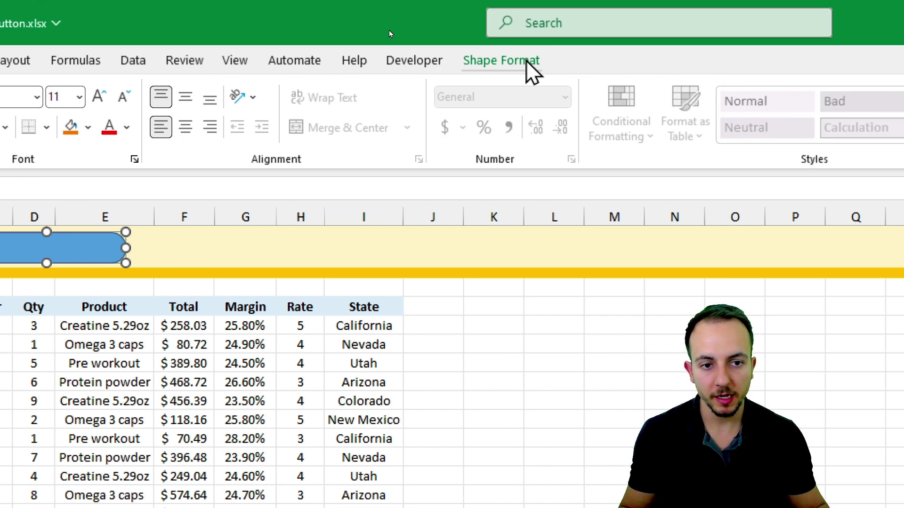
# - Apply the first outer shadow preset to the pill shape
pyautogui.click(667, 38)
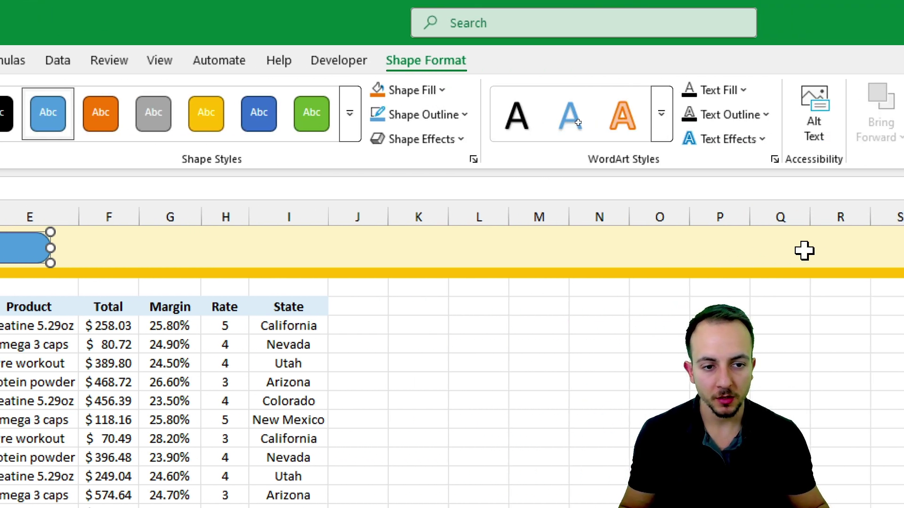
pyautogui.click(382, 142)
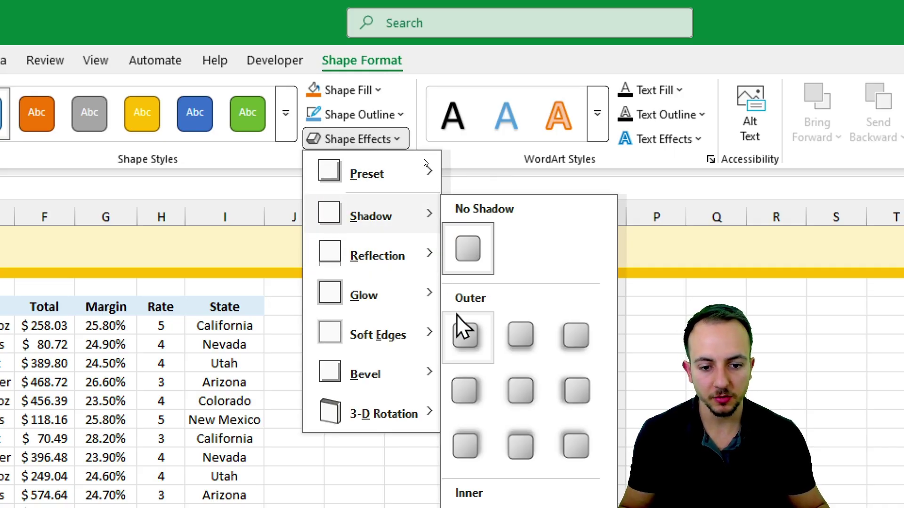
pyautogui.click(464, 330)
pyautogui.press('Escape')
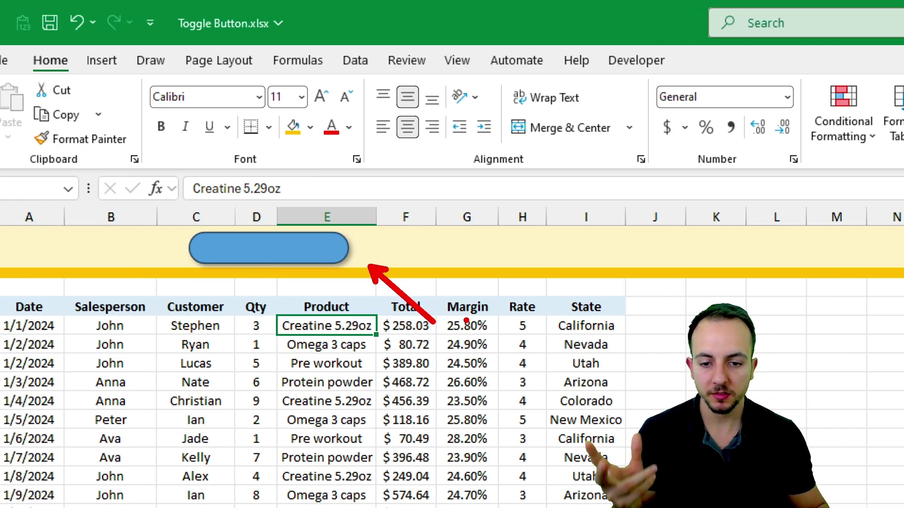
# - Give the pill shape a black outline with a 3 pt weight
pyautogui.click(343, 255)
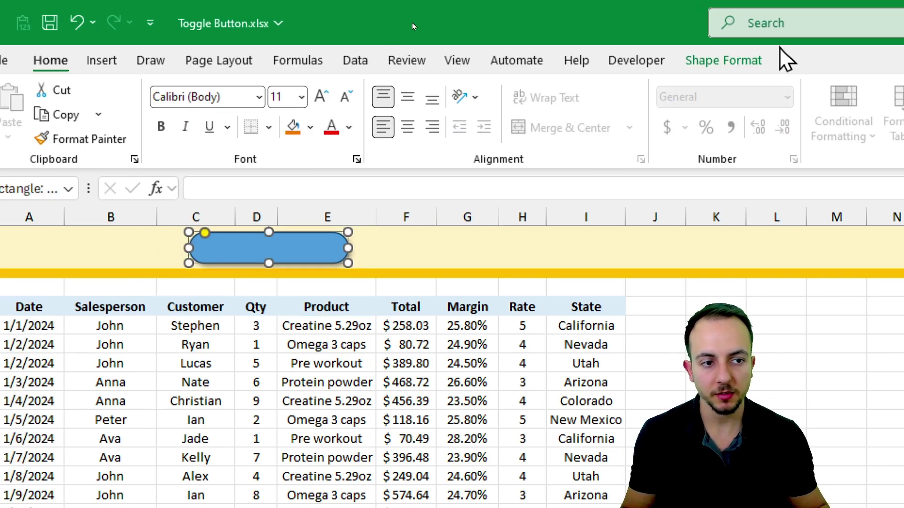
pyautogui.click(532, 61)
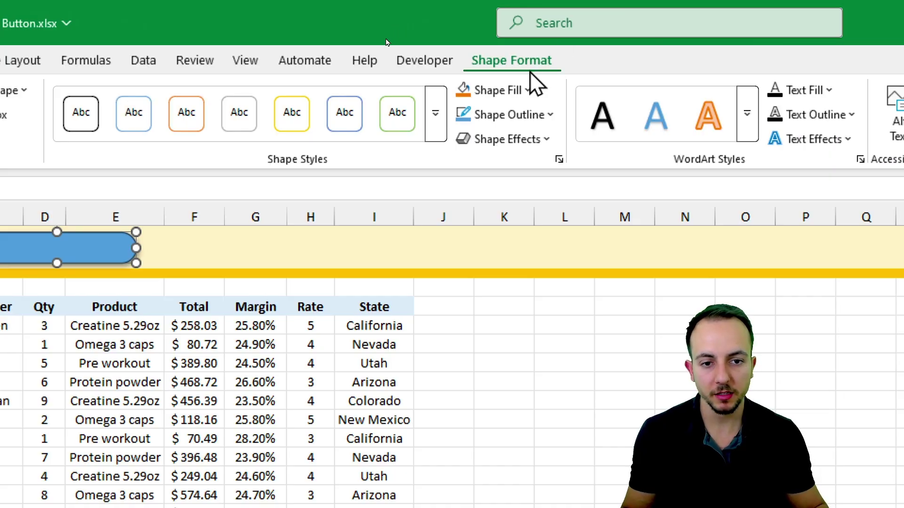
pyautogui.click(508, 115)
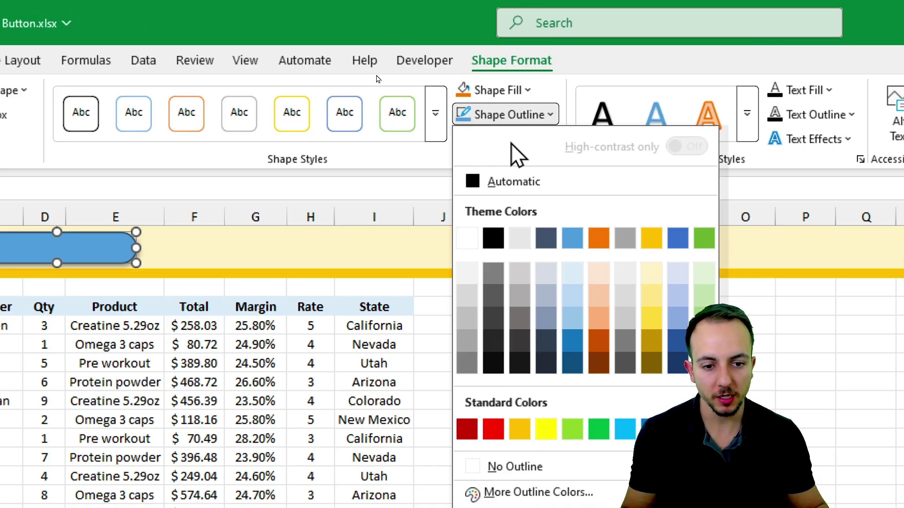
pyautogui.click(493, 238)
pyautogui.click(527, 116)
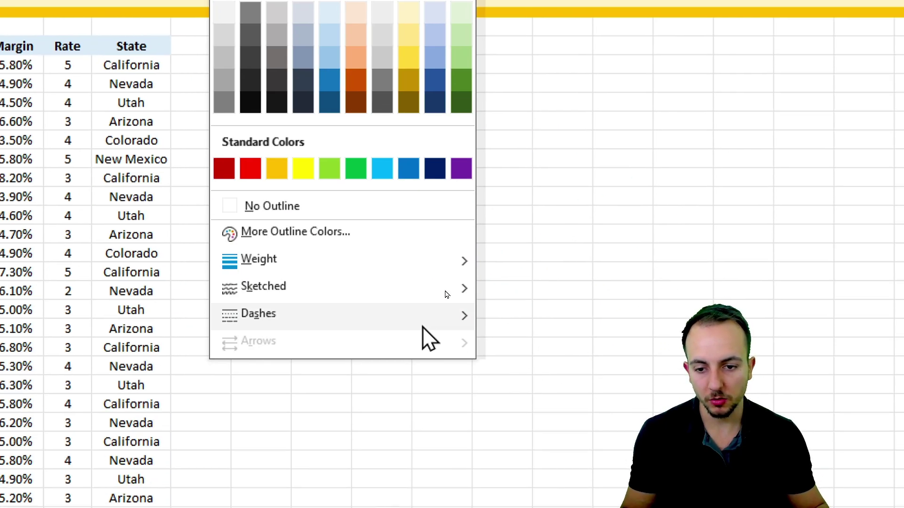
pyautogui.moveTo(384, 313)
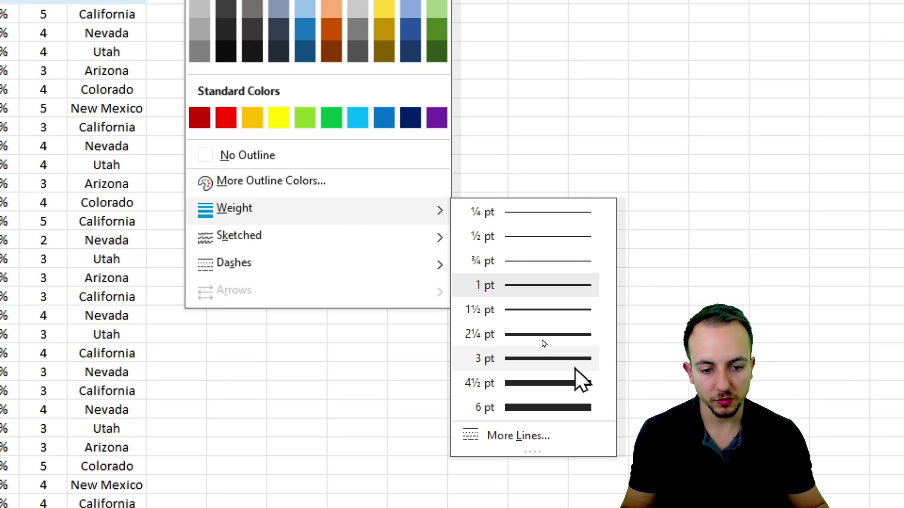
pyautogui.click(598, 409)
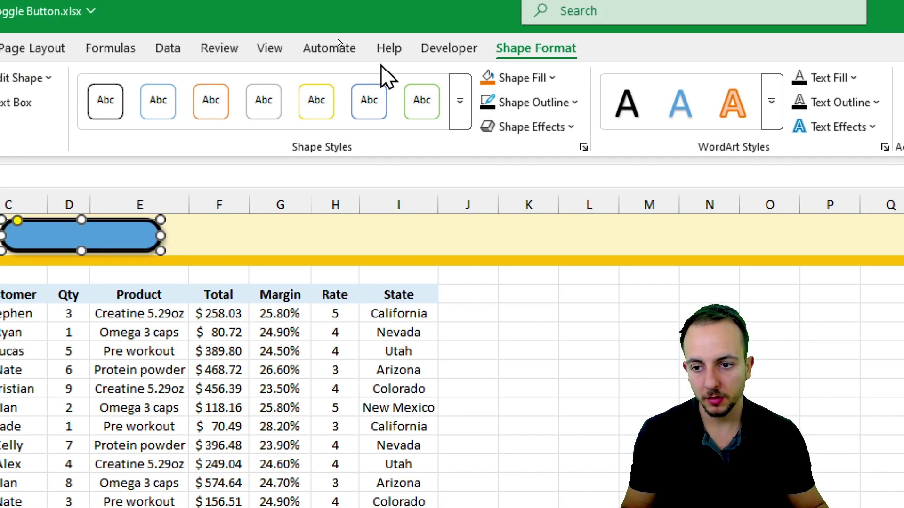
# - Fill the pill shape with Gold, Accent 4, Lighter 80% and recolor its outline to a darker gold
pyautogui.click(544, 81)
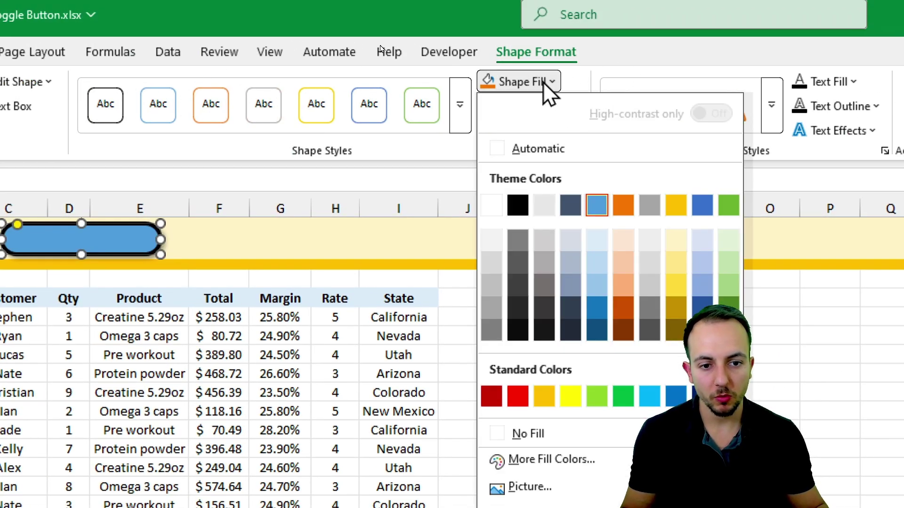
pyautogui.click(673, 239)
pyautogui.click(62, 279)
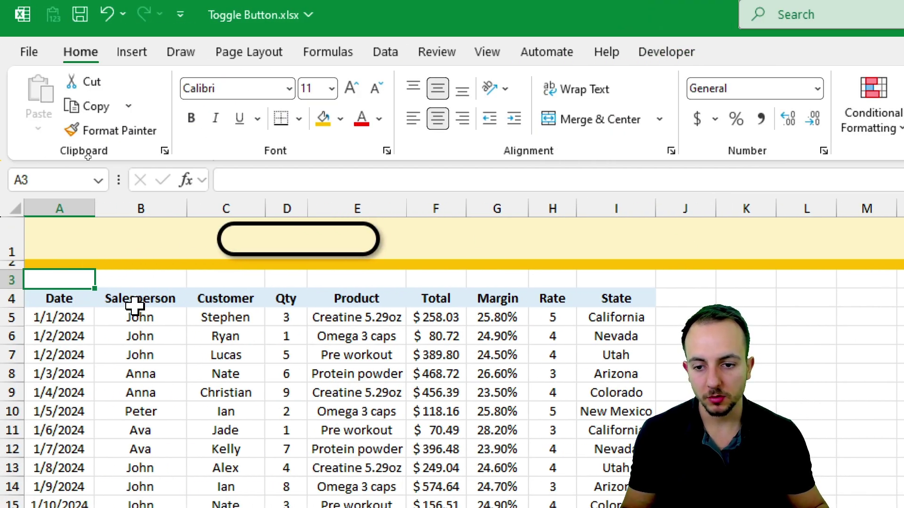
pyautogui.click(385, 246)
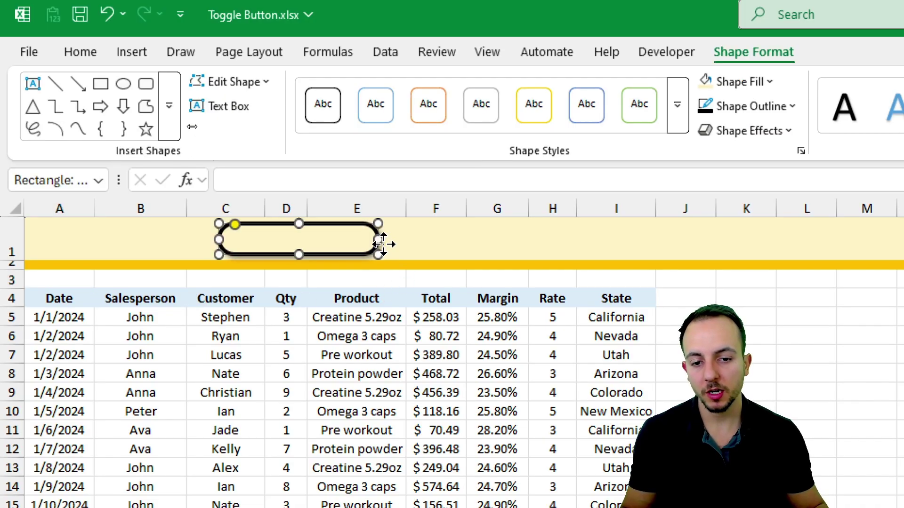
pyautogui.click(582, 107)
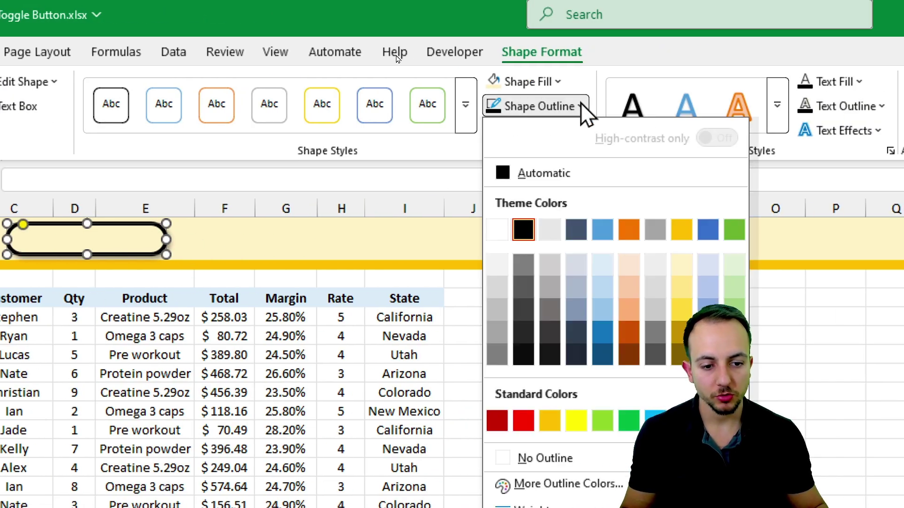
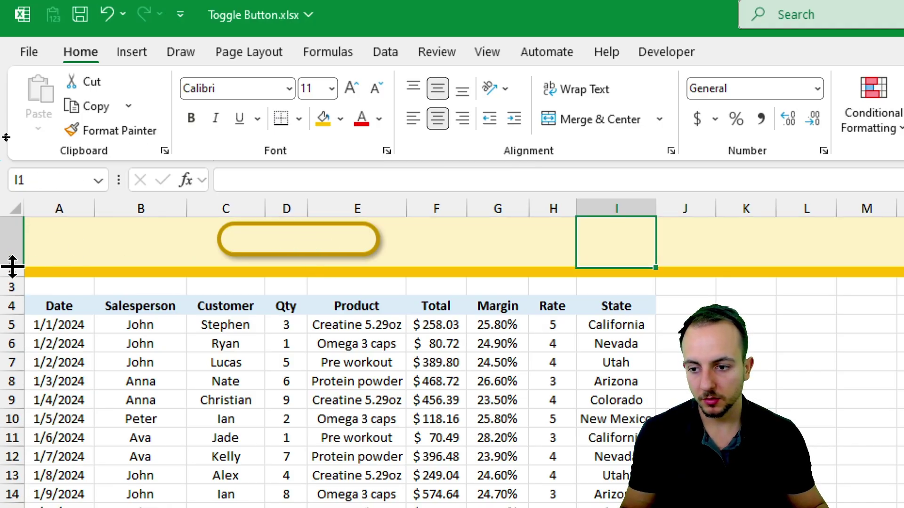
# - Move the pill shape slightly right and down to center it vertically in the taller row 1 band
pyautogui.click(356, 250)
pyautogui.moveTo(357, 248); pyautogui.dragTo(366, 256)
pyautogui.press('Escape')
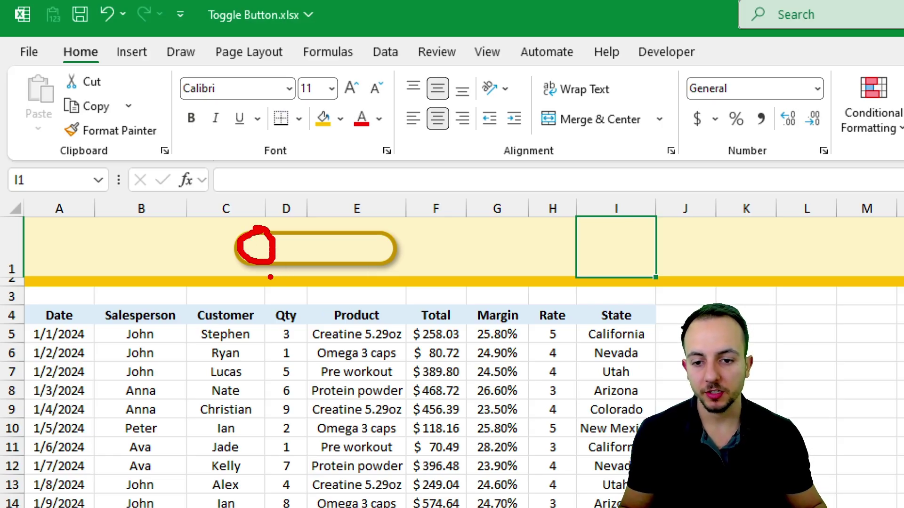
pyautogui.moveTo(270, 276); pyautogui.dragTo(313, 358)
pyautogui.hotkey('ctrl', 'z')
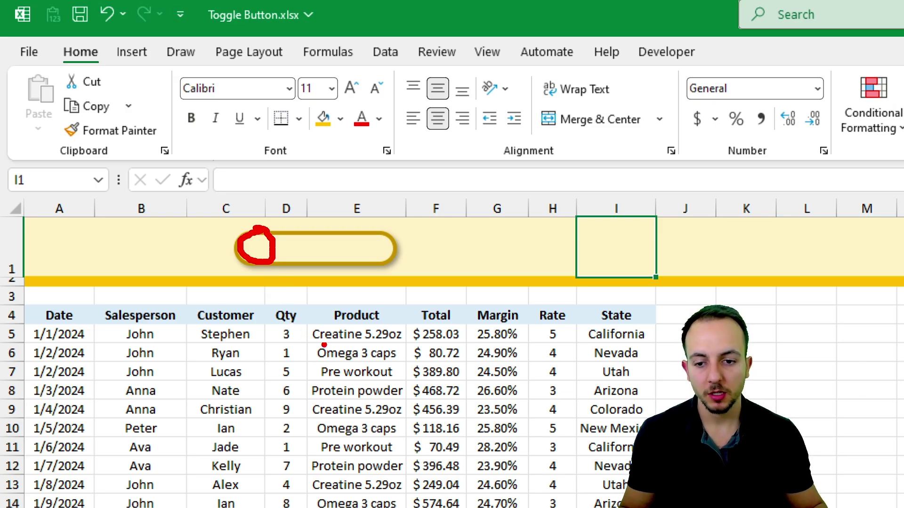
pyautogui.moveTo(68, 222); pyautogui.dragTo(228, 268)
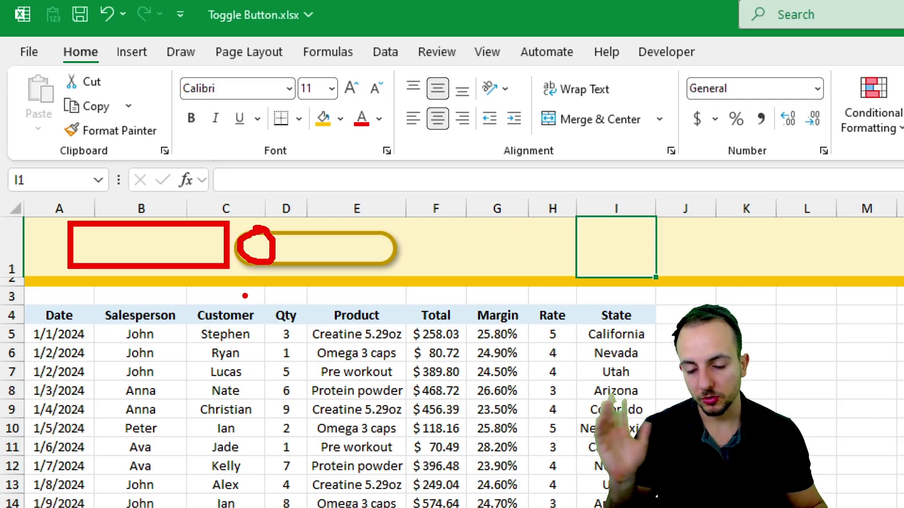
pyautogui.hotkey('ctrl', 'z')
pyautogui.hotkey('ctrl', 'z')
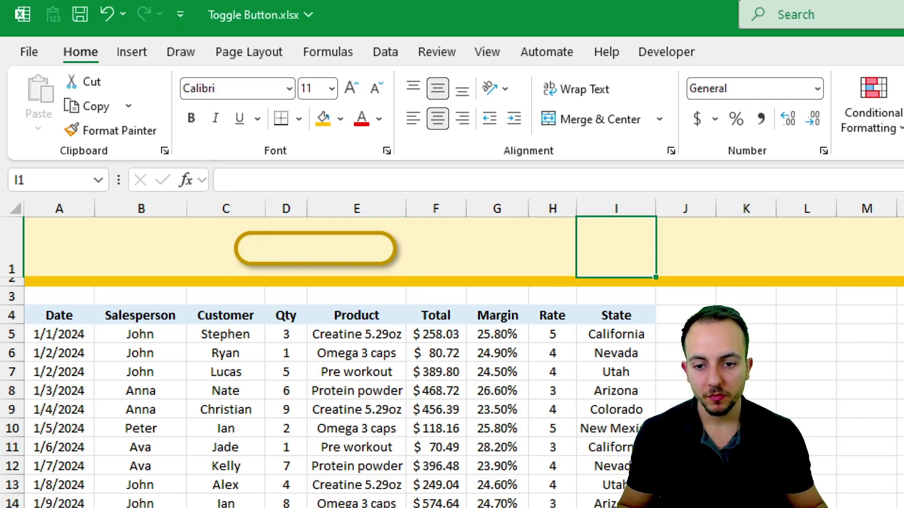
pyautogui.moveTo(255, 234)
pyautogui.mouseDown()
pyautogui.moveTo(355, 214)
pyautogui.moveTo(383, 262)
pyautogui.moveTo(382, 229)
pyautogui.moveTo(506, 271)
pyautogui.mouseUp()
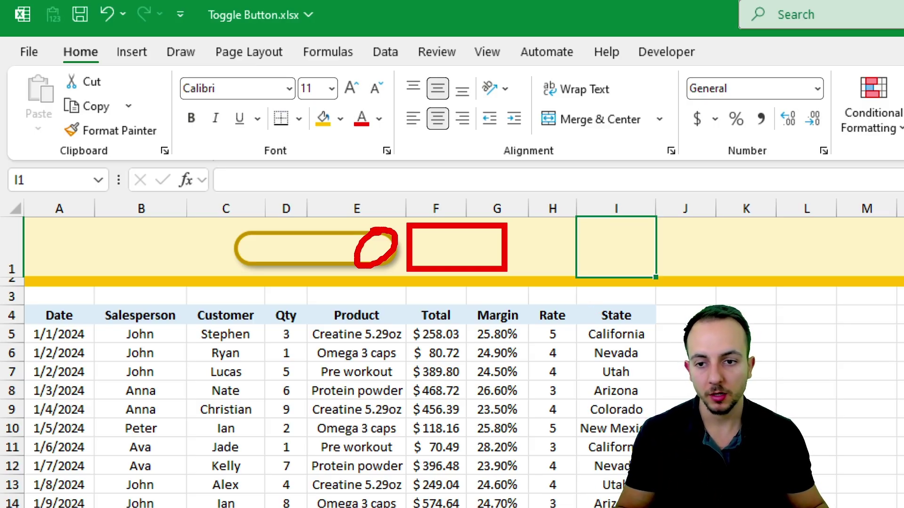
pyautogui.press('Escape')
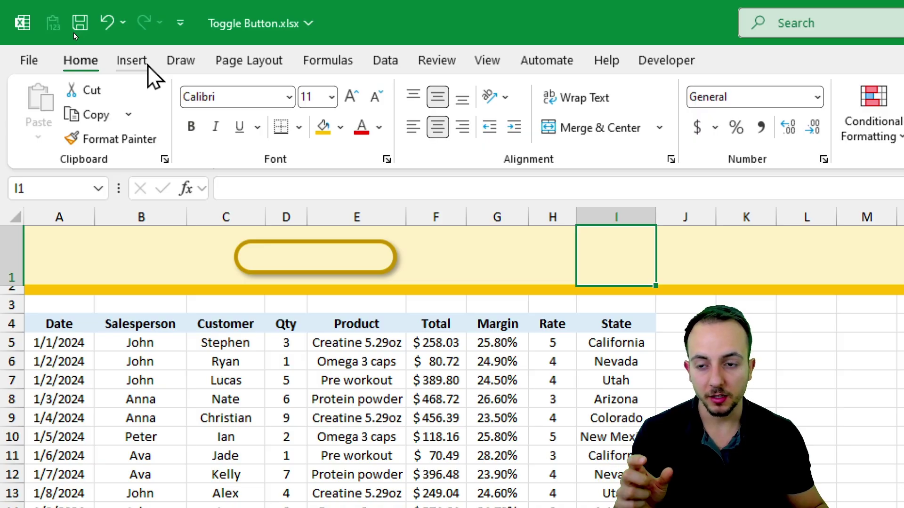
# - Draw an oval about 1.5" high and 1.06" wide overlapping the left end of the pill shape
pyautogui.click(147, 66)
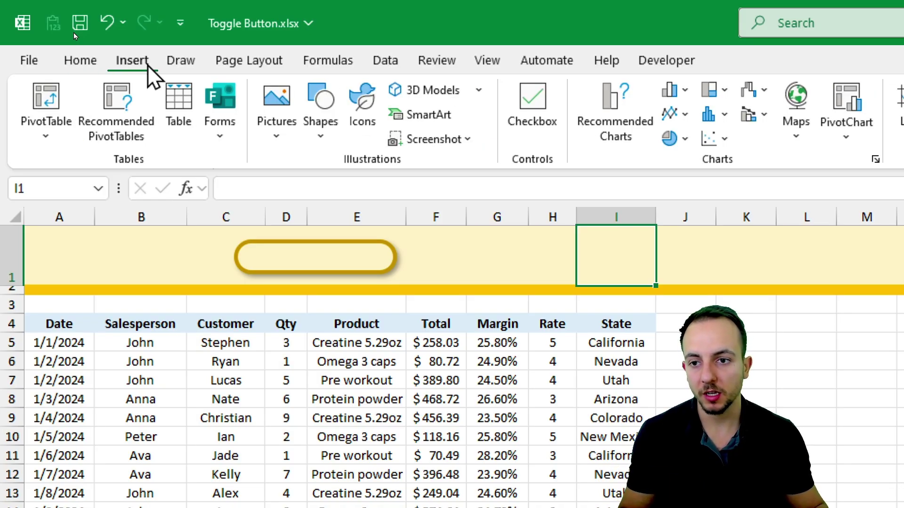
pyautogui.click(320, 136)
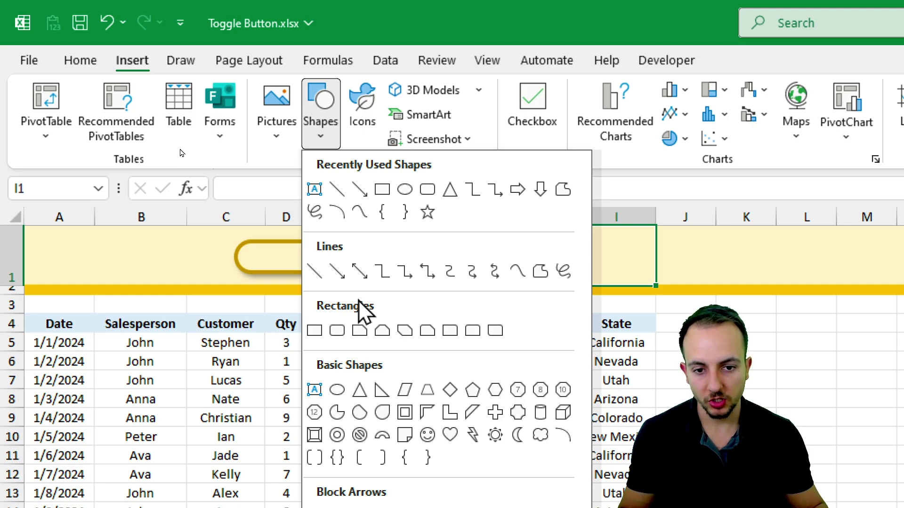
pyautogui.click(337, 390)
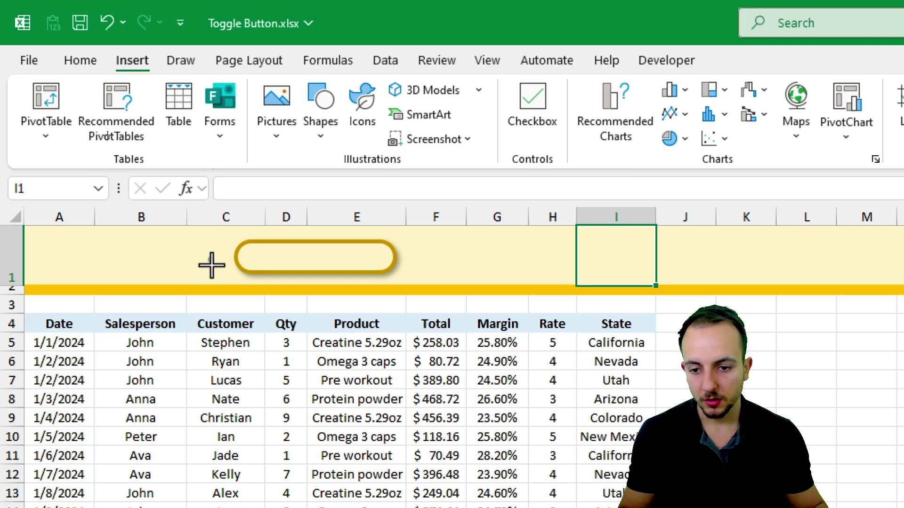
pyautogui.moveTo(211, 258); pyautogui.dragTo(309, 392)
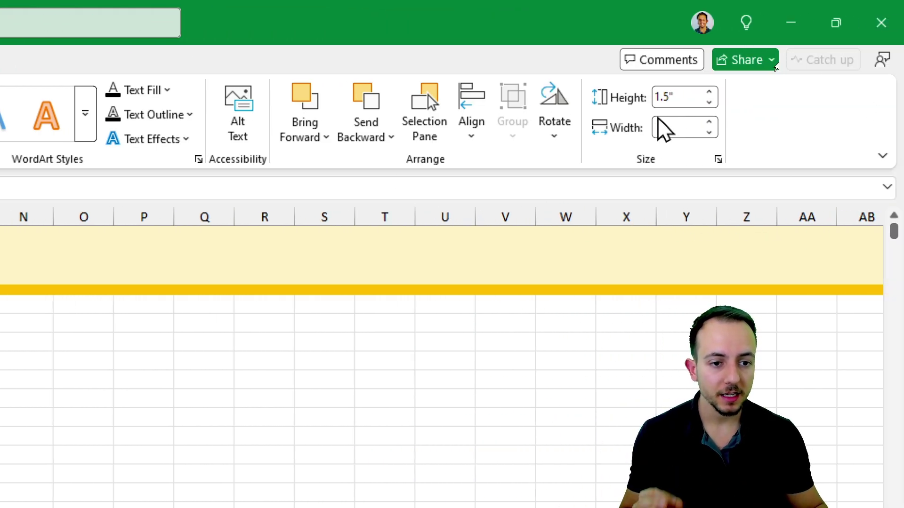
# - Reduce the oval's height and width to 0.4" each
pyautogui.moveTo(633, 75); pyautogui.dragTo(659, 135)
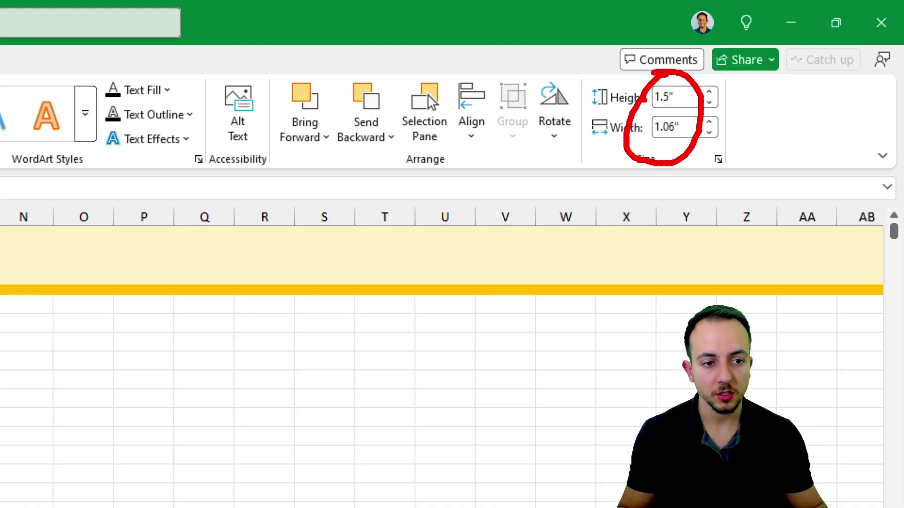
pyautogui.click(709, 103)
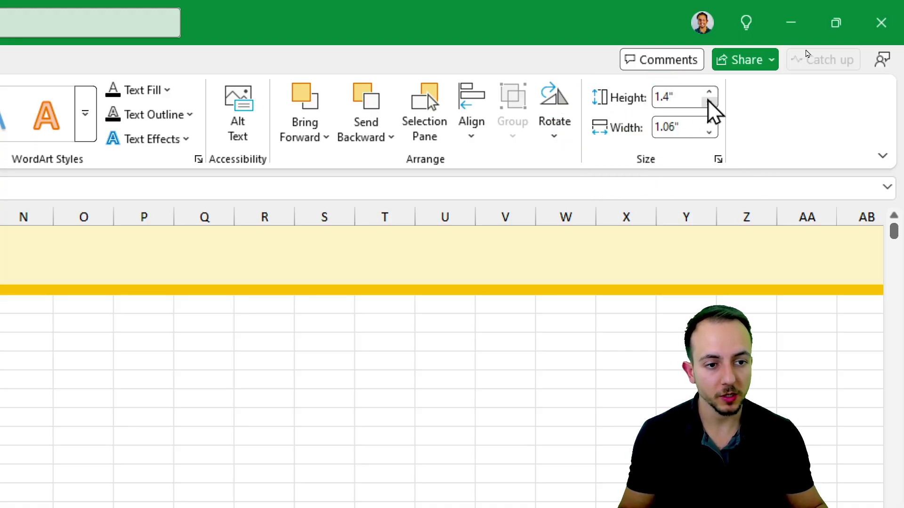
pyautogui.click(709, 102)
pyautogui.click(709, 132)
pyautogui.click(709, 133)
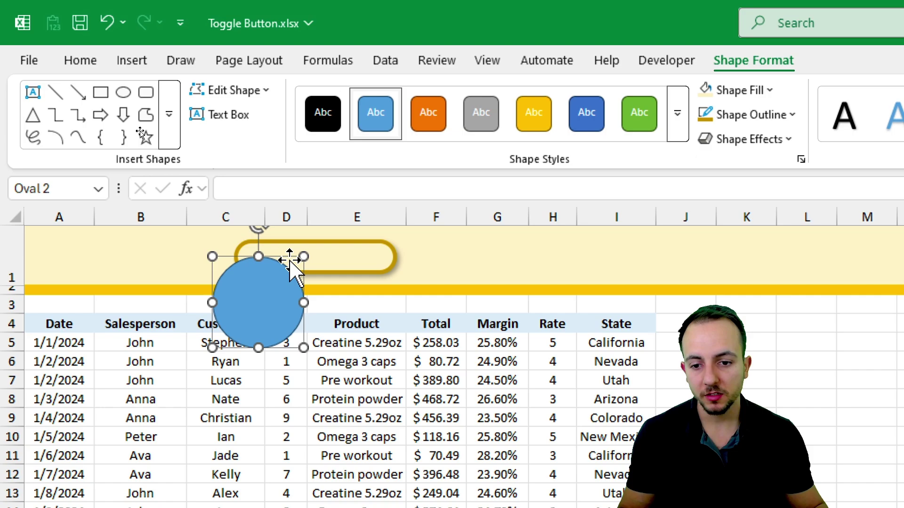
pyautogui.click(708, 102)
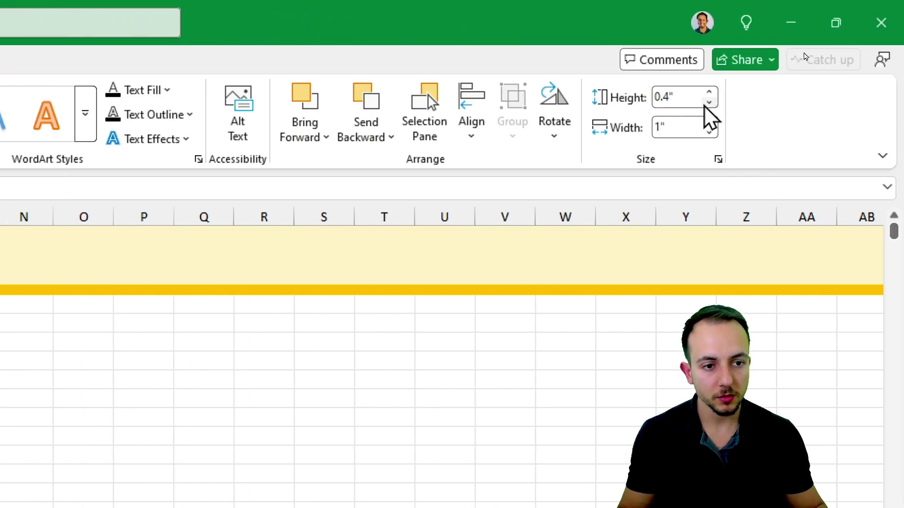
pyautogui.click(709, 133)
pyautogui.click(709, 132)
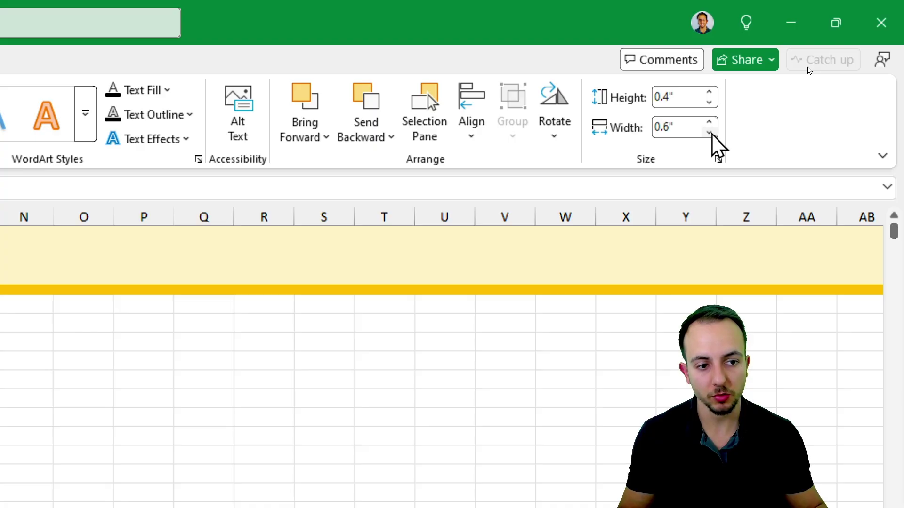
pyautogui.click(709, 133)
pyautogui.click(709, 133)
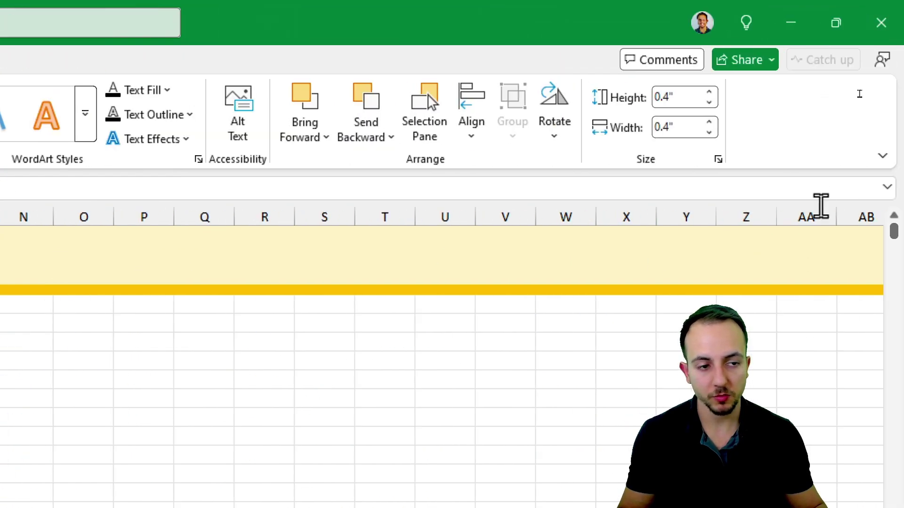
# - Shrink the circle further, equally in height and width, to fit within the pill, and place it inside the pill's left end
pyautogui.click(709, 132)
pyautogui.click(709, 132)
pyautogui.click(708, 102)
pyautogui.click(708, 102)
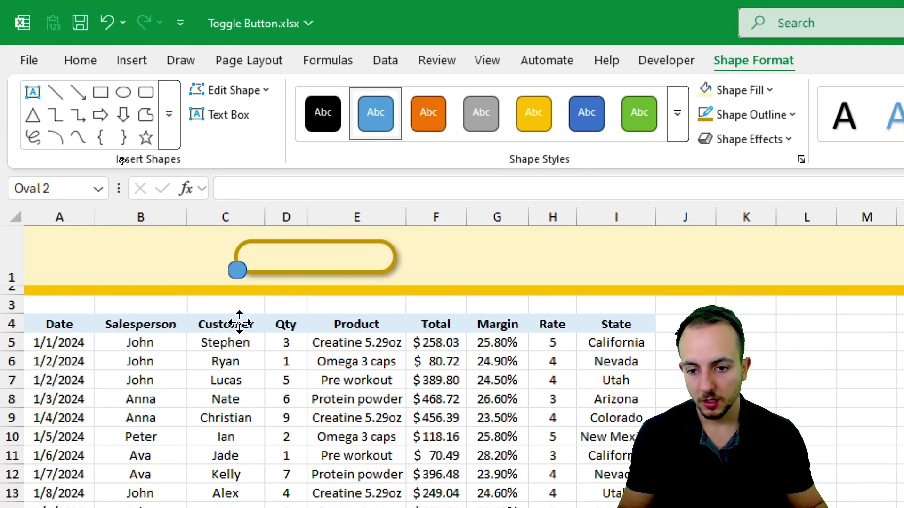
pyautogui.moveTo(240, 322); pyautogui.dragTo(252, 305)
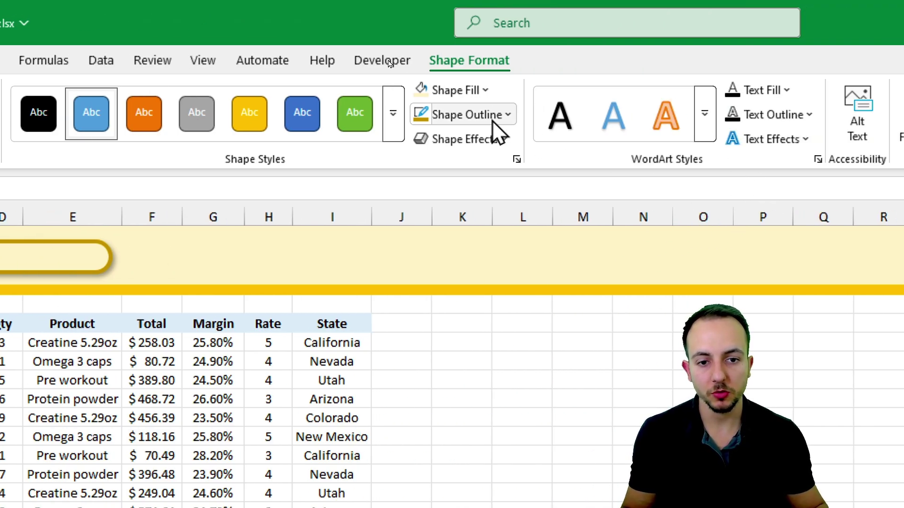
# - Apply the first outer shadow preset to the small circle
pyautogui.click(498, 140)
pyautogui.moveTo(514, 231)
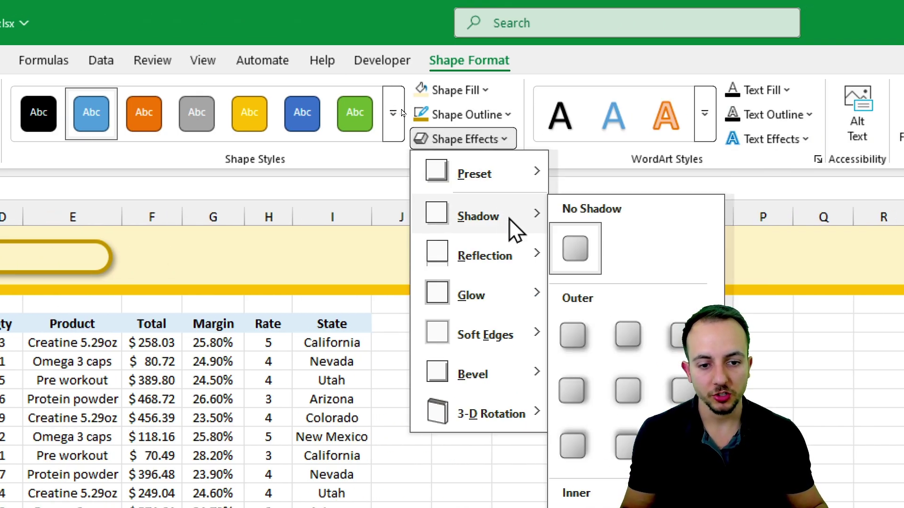
pyautogui.click(575, 334)
# - Give the circle a Gold, Accent 4, Darker 50% outline and a Gold, Accent 4 fill, then deselect it
pyautogui.click(492, 121)
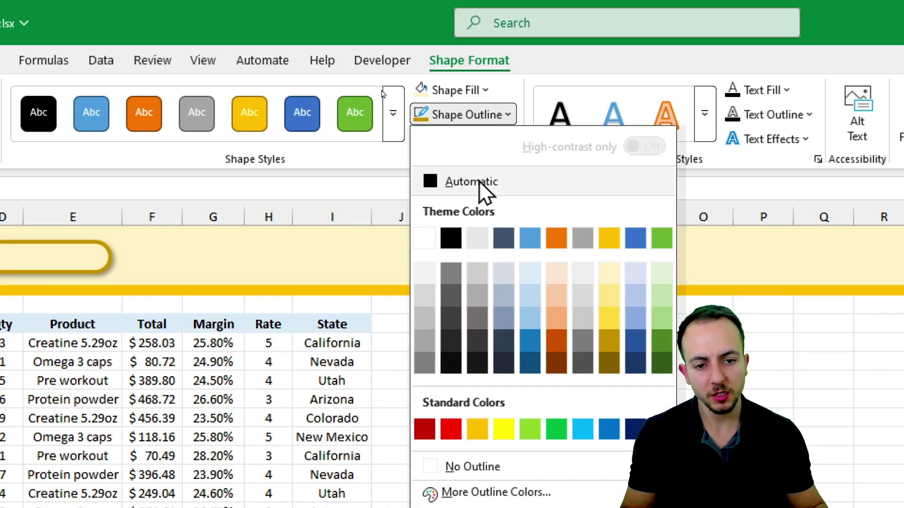
pyautogui.click(612, 365)
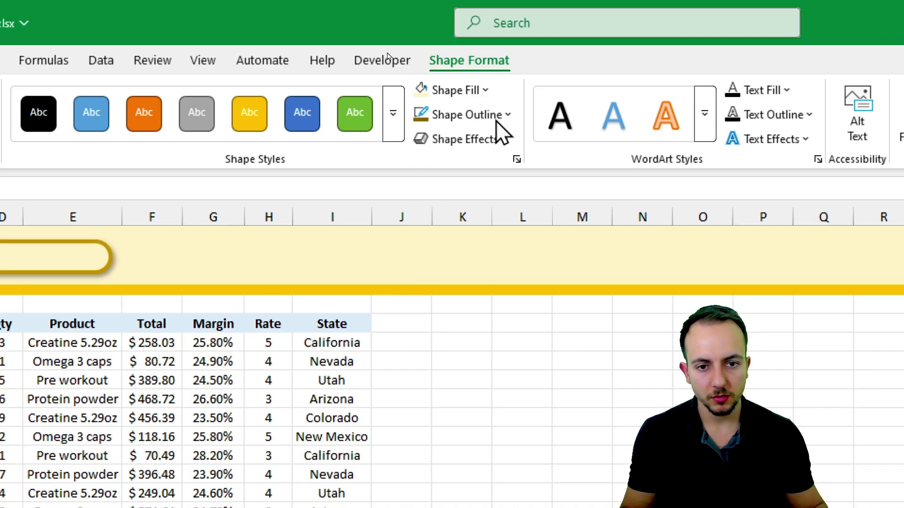
pyautogui.click(484, 92)
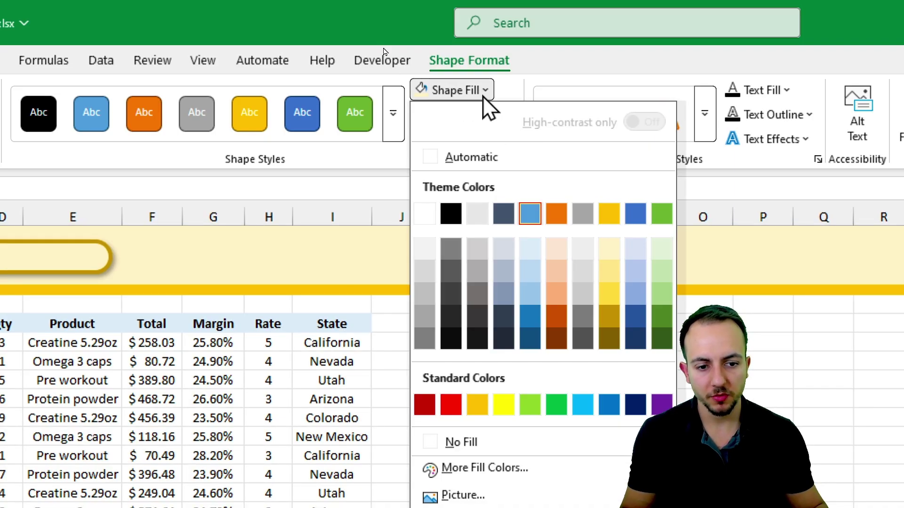
pyautogui.click(611, 222)
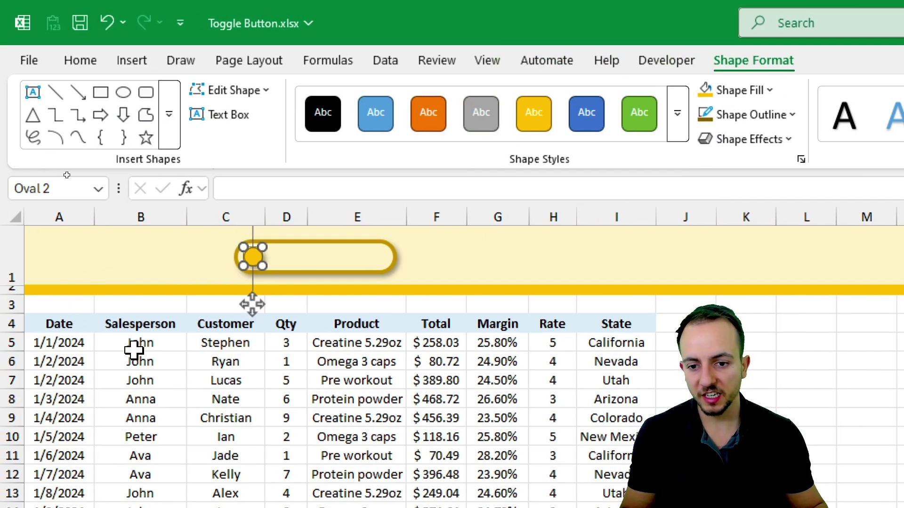
pyautogui.click(135, 350)
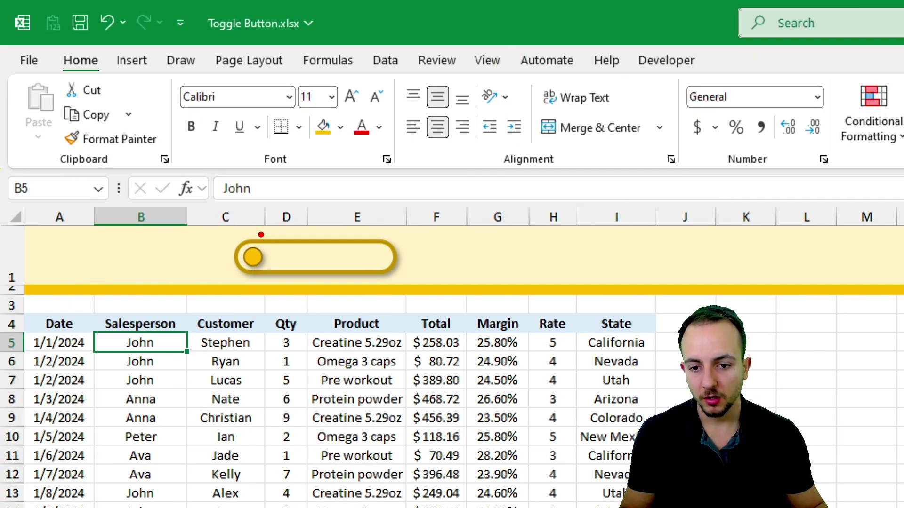
pyautogui.moveTo(261, 234); pyautogui.dragTo(232, 248)
pyautogui.press('Escape')
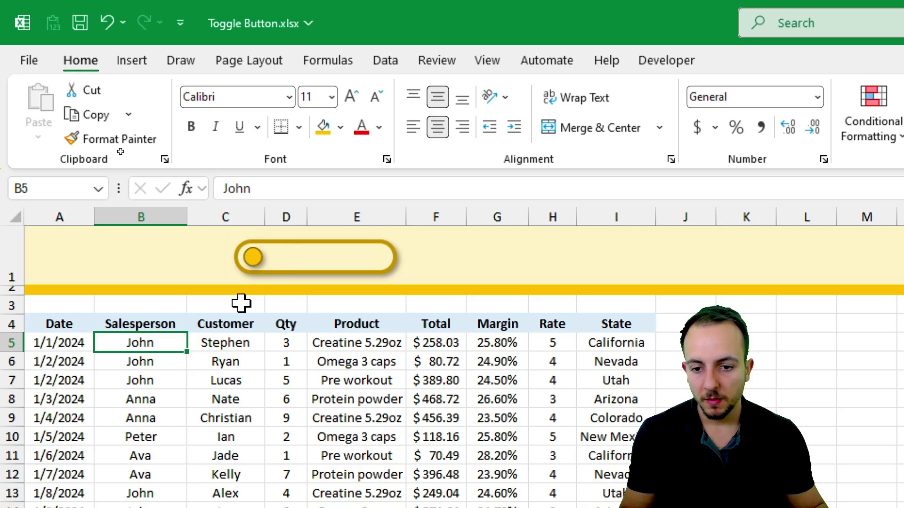
pyautogui.moveTo(222, 226); pyautogui.dragTo(431, 307)
pyautogui.press('Escape')
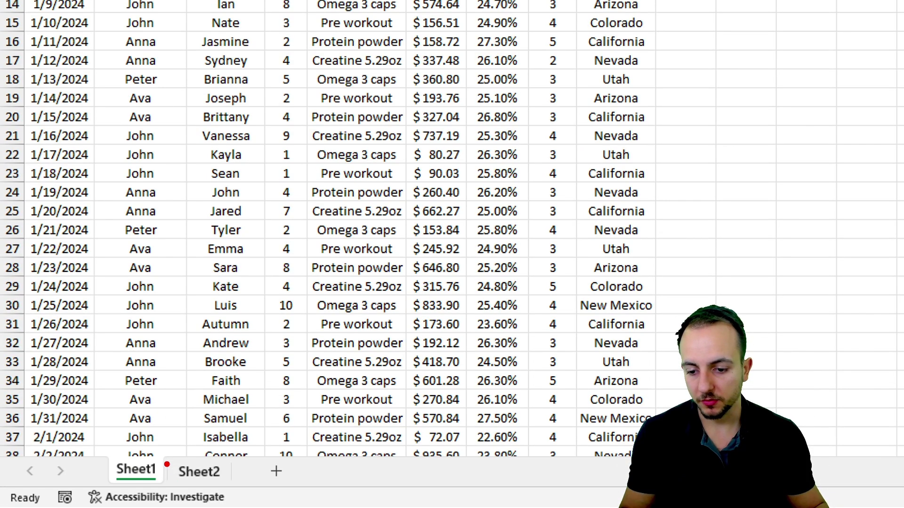
pyautogui.moveTo(152, 455); pyautogui.dragTo(209, 378)
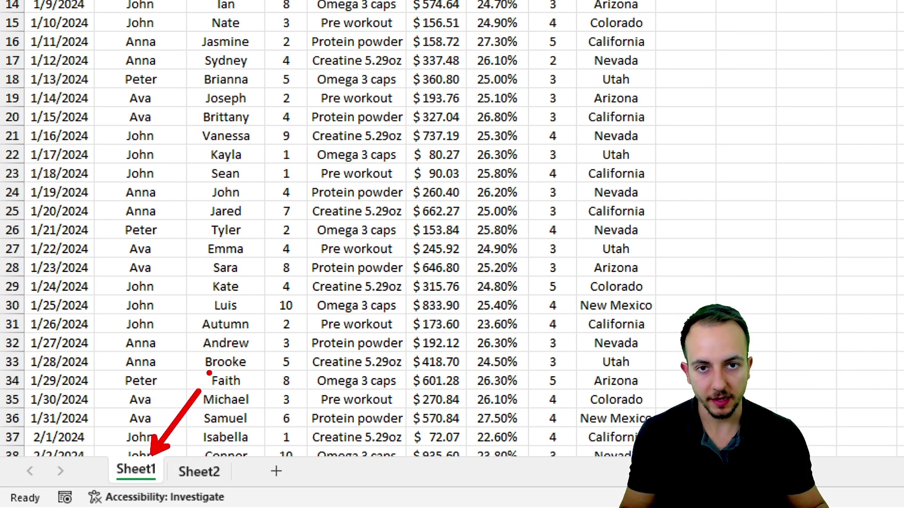
pyautogui.press('Escape')
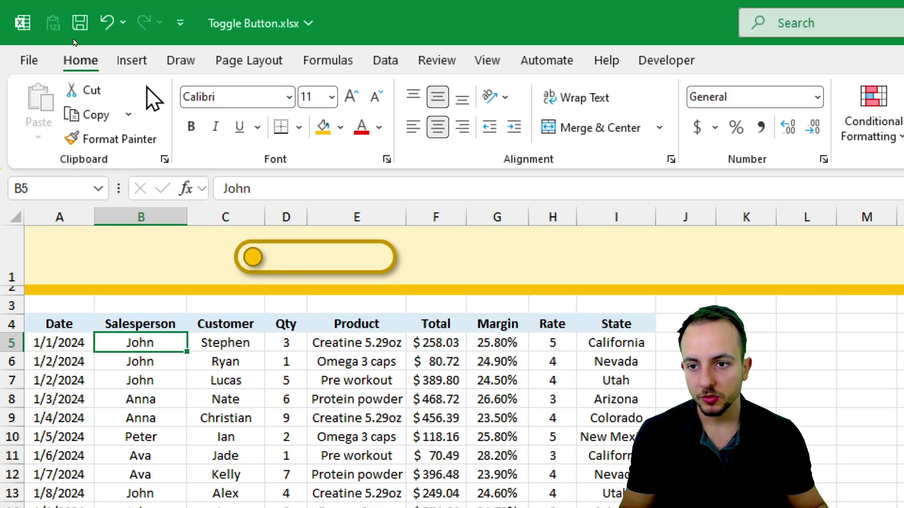
# - Draw a rectangle in the row 1 band to the left of the pill, spanning column B and part of column C
pyautogui.click(132, 60)
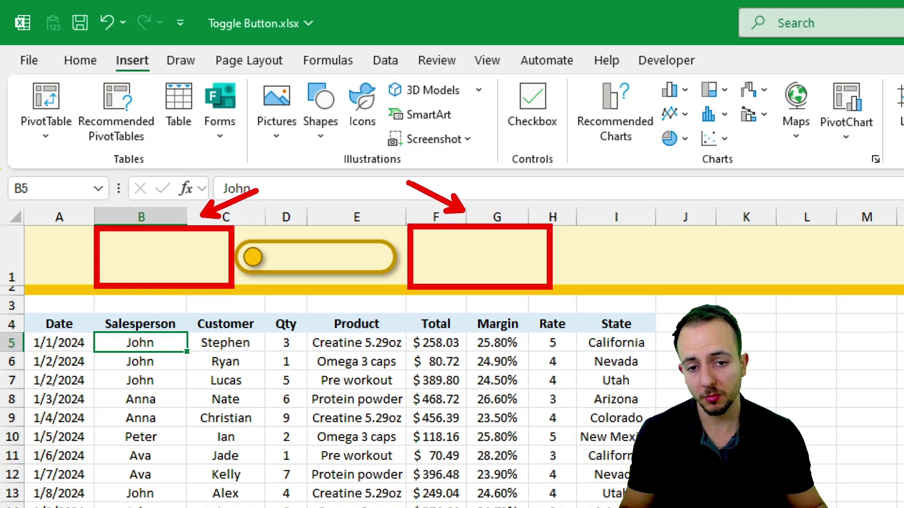
pyautogui.click(322, 141)
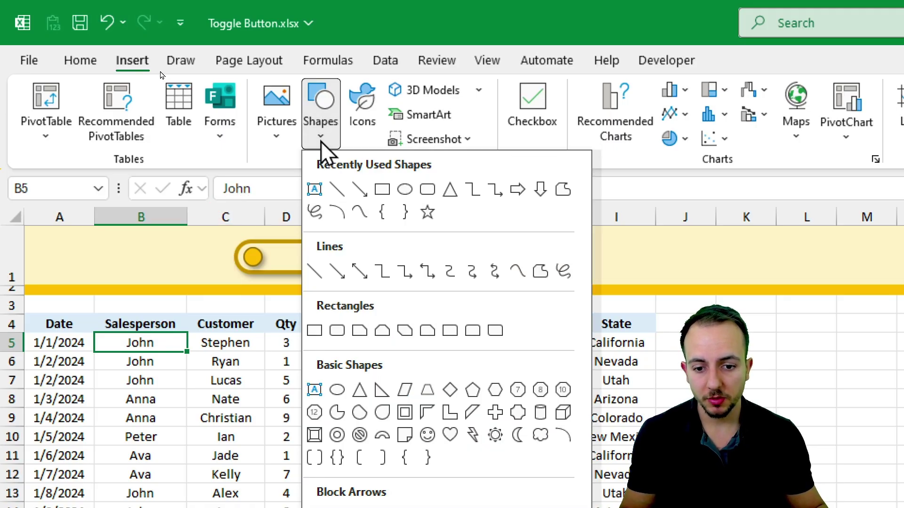
pyautogui.click(314, 332)
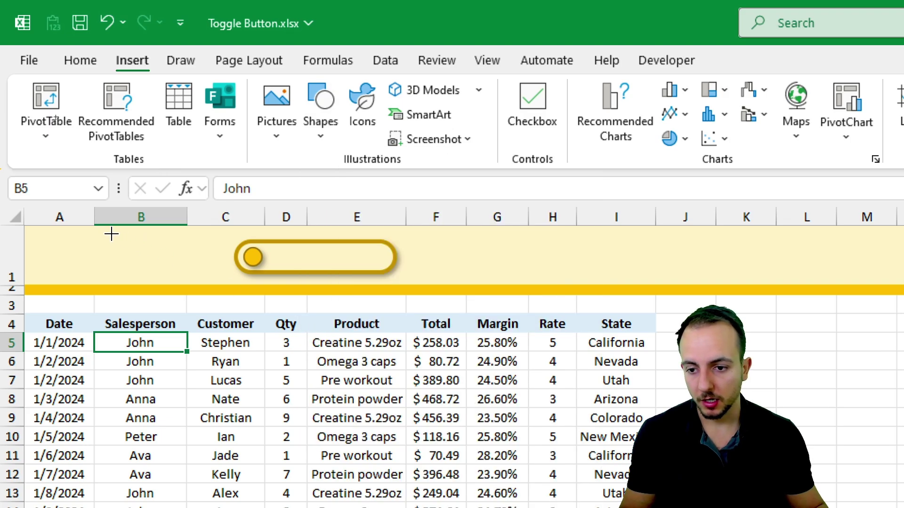
pyautogui.moveTo(100, 236)
pyautogui.mouseDown()
pyautogui.moveTo(171, 278)
pyautogui.moveTo(230, 278)
pyautogui.moveTo(222, 277)
pyautogui.mouseUp()
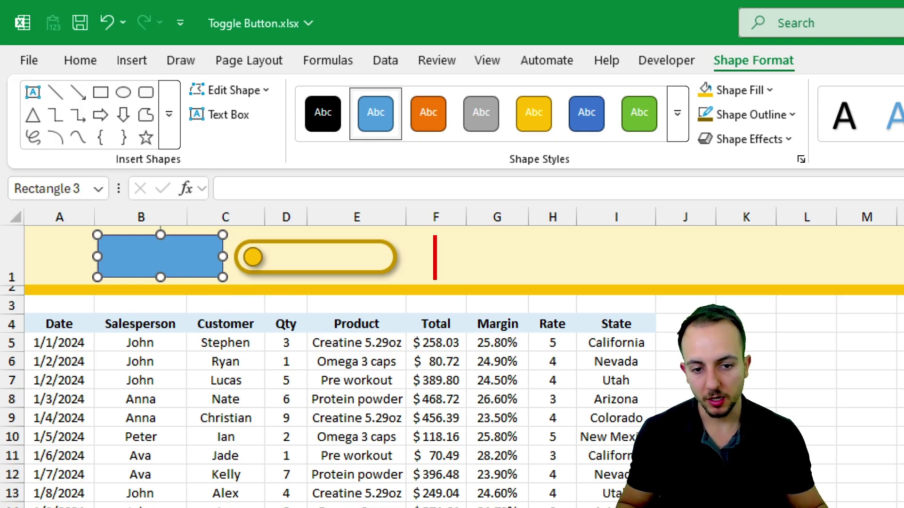
pyautogui.write('CTRA')
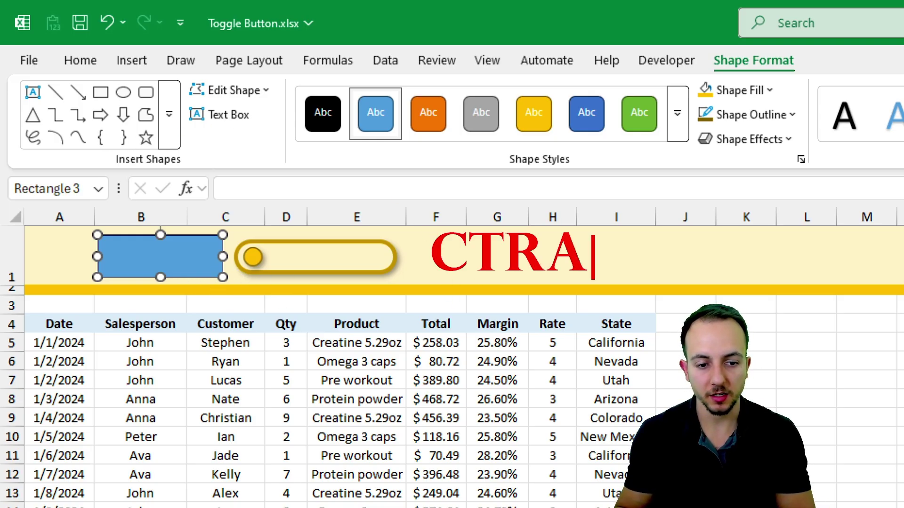
pyautogui.press('BackSpace')
pyautogui.write('L A')
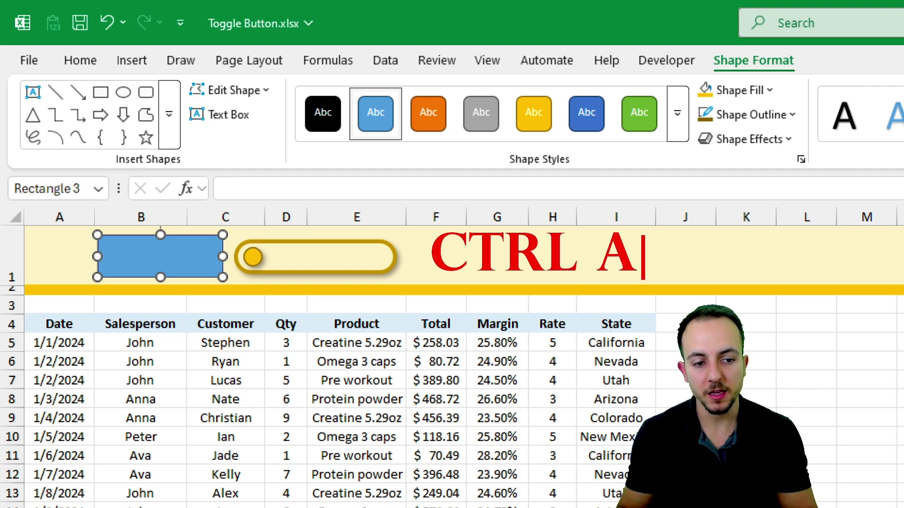
# - Set the rectangle, circle and pill together to "Don't move or size with cells", then deselect them
pyautogui.hotkey('ctrl', 'a')
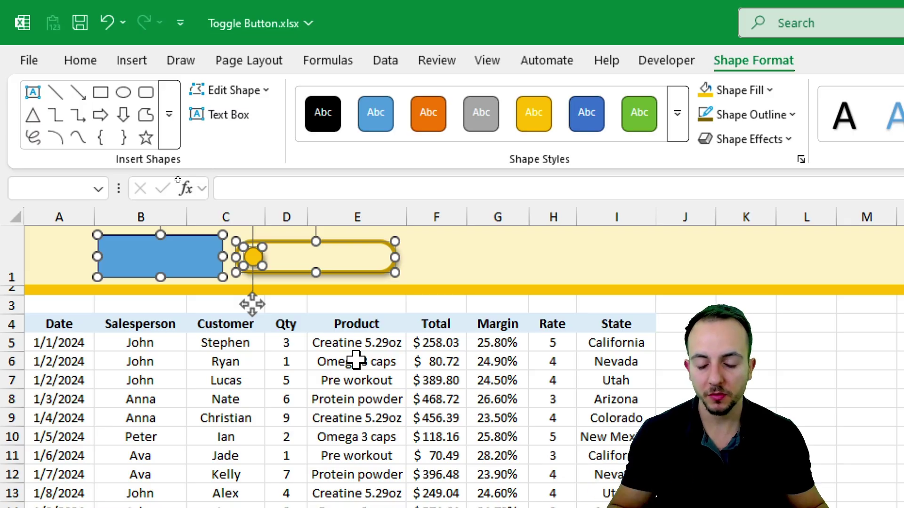
pyautogui.rightClick(216, 266)
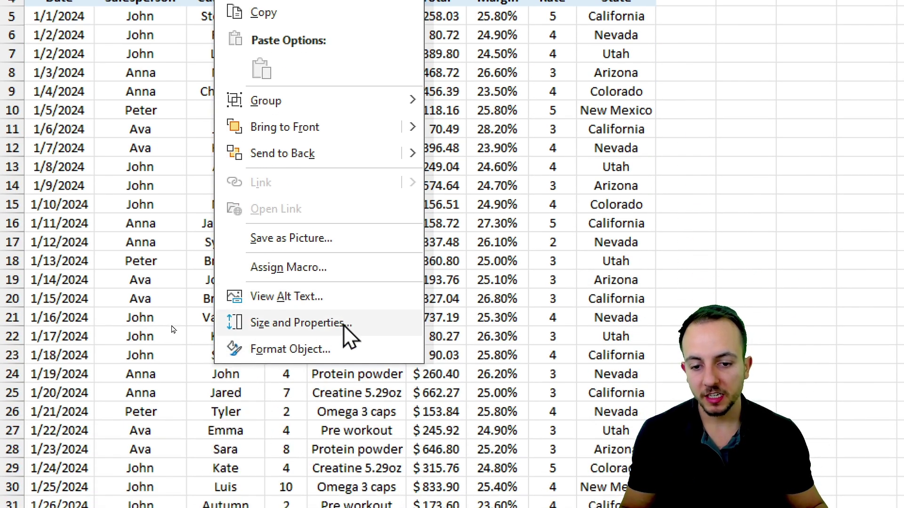
pyautogui.click(343, 324)
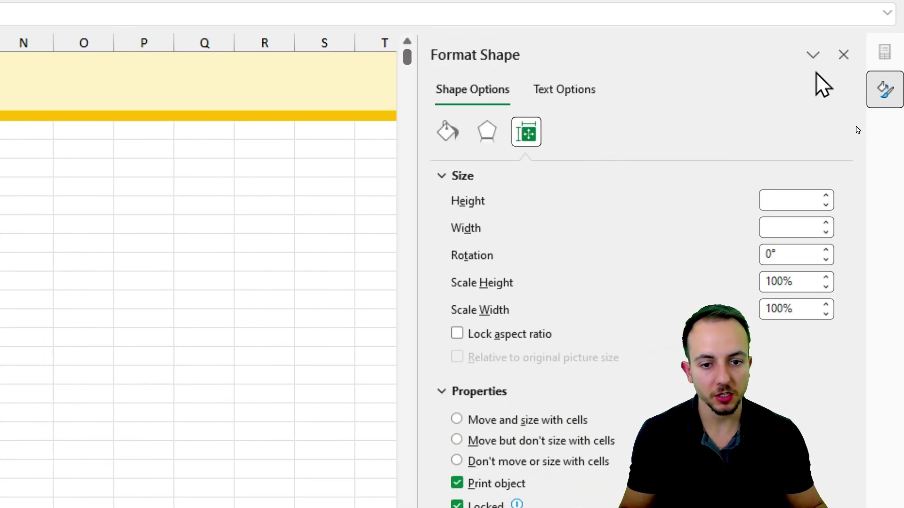
pyautogui.click(504, 181)
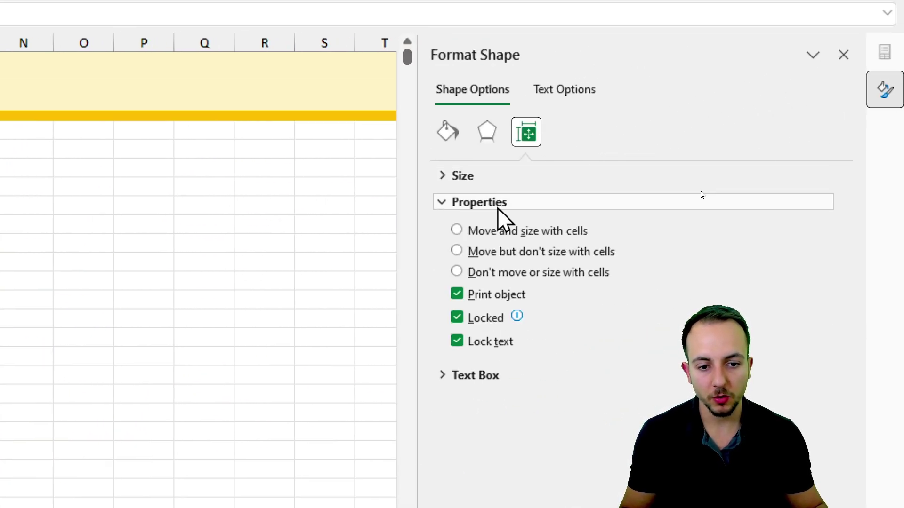
pyautogui.click(487, 278)
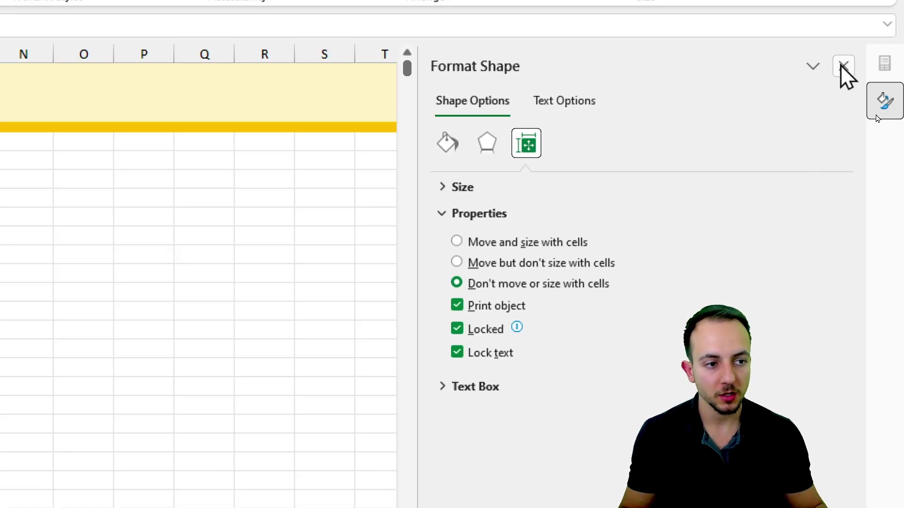
pyautogui.click(843, 66)
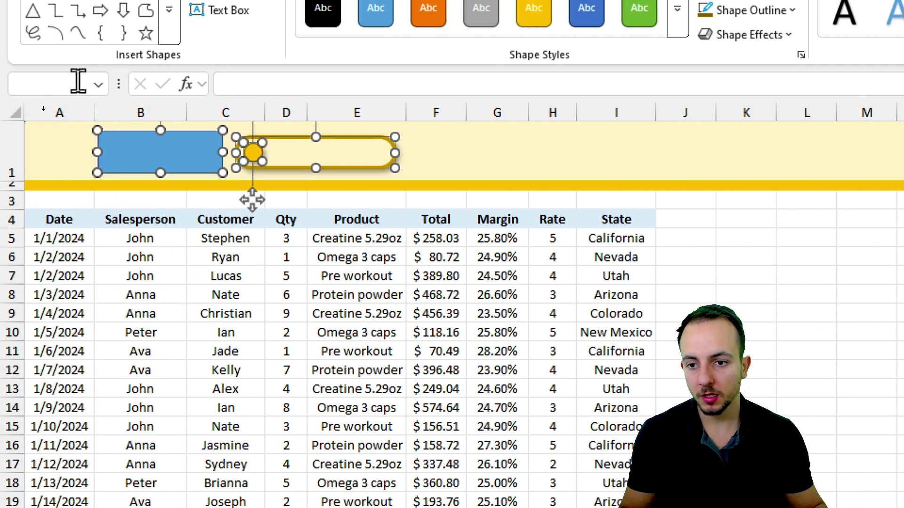
pyautogui.press('Escape')
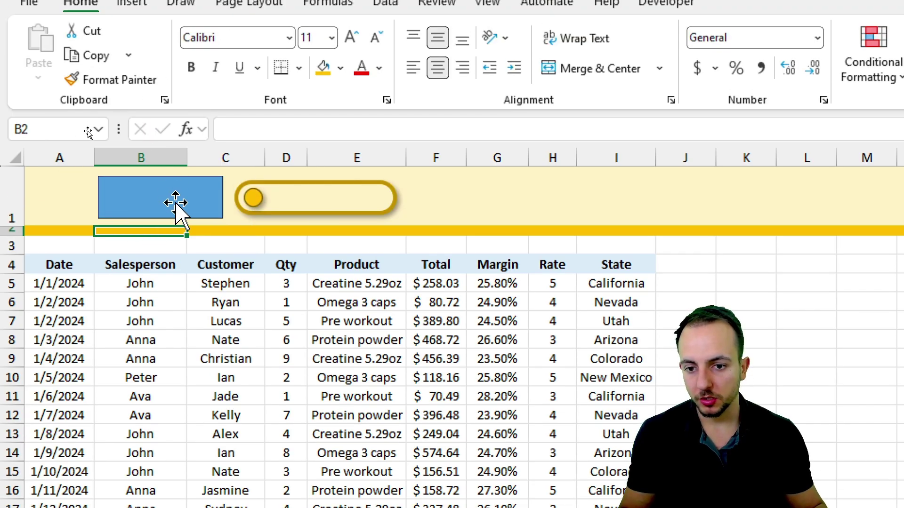
# - Nudge the blue rectangle in row 1 slightly closer to the pill and a touch upward
pyautogui.click(175, 202)
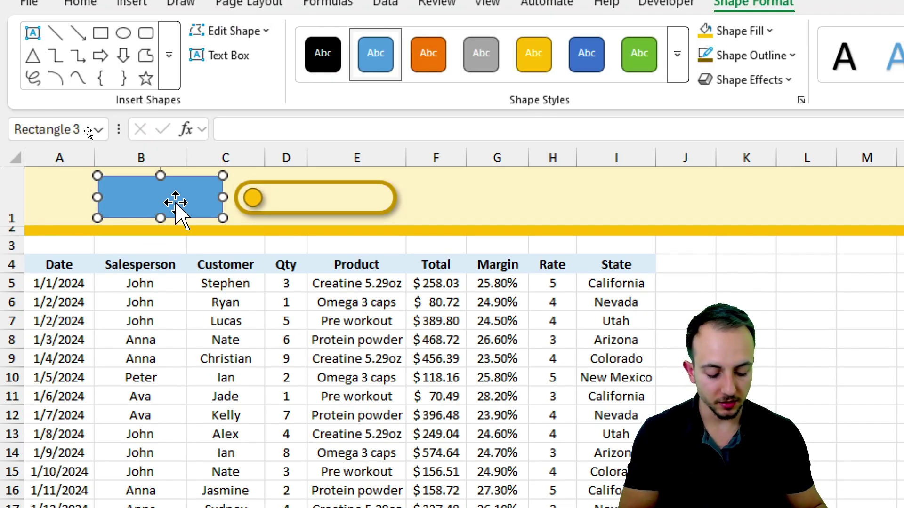
pyautogui.press('Right')
pyautogui.press('Right')
pyautogui.press('Right')
pyautogui.press('Right')
pyautogui.press('Right')
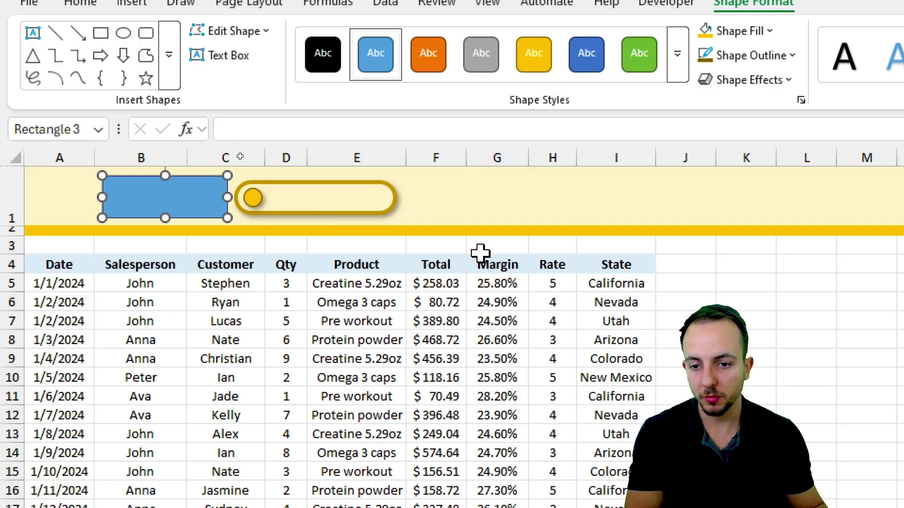
pyautogui.press('Up')
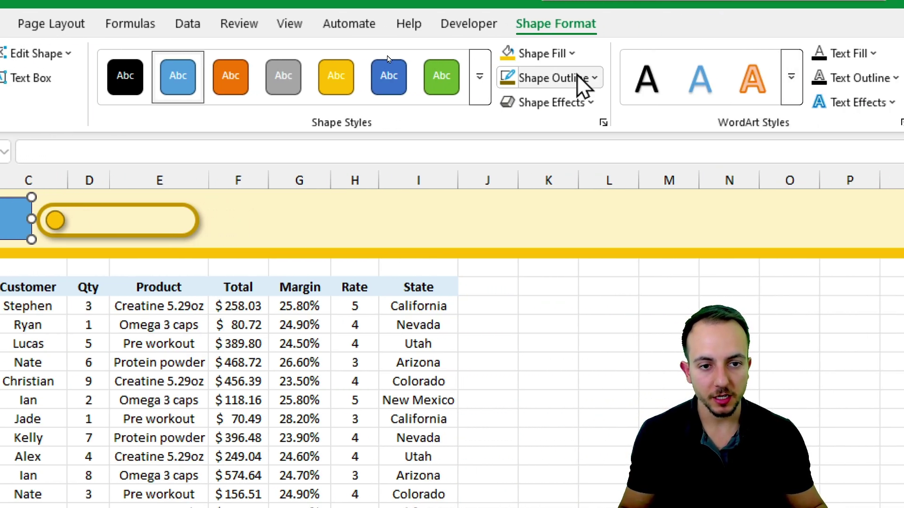
# - Remove the rectangle's outline and fill and give it the text "Sheet 1"
pyautogui.click(578, 76)
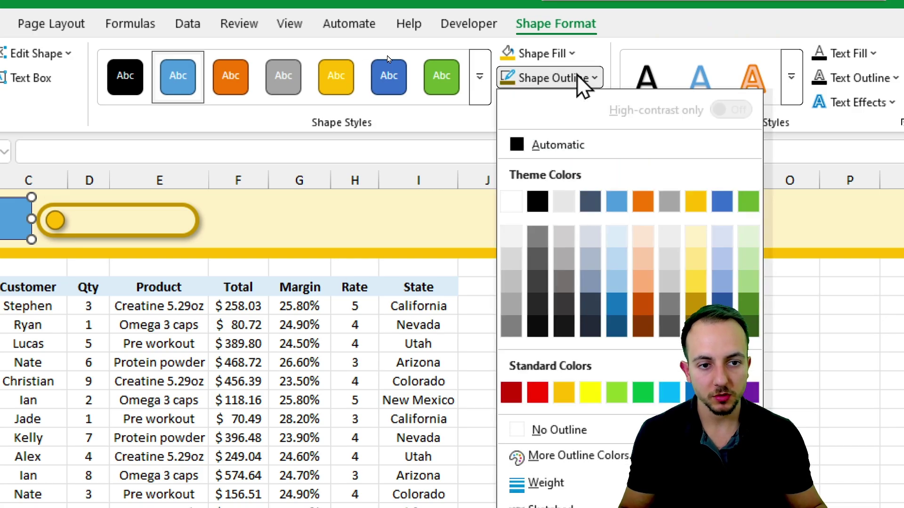
pyautogui.click(567, 433)
pyautogui.click(567, 53)
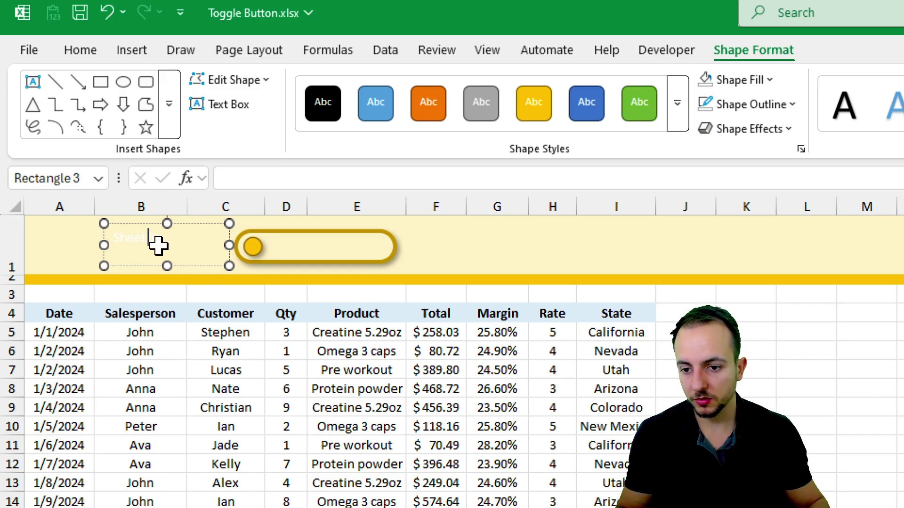
# - Enlarge the "Sheet 1" label text to 14 pt and center it vertically and horizontally in its rectangle
pyautogui.moveTo(157, 241); pyautogui.dragTo(105, 238)
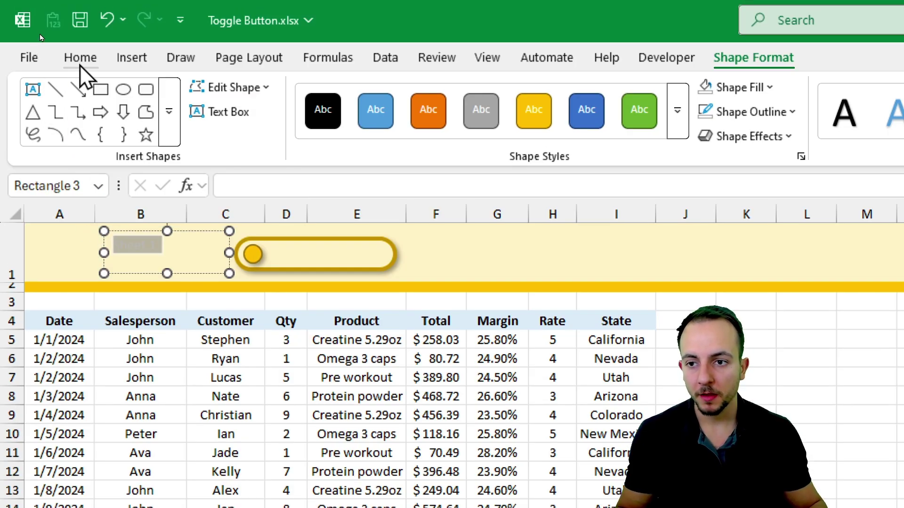
pyautogui.click(80, 50)
pyautogui.click(349, 92)
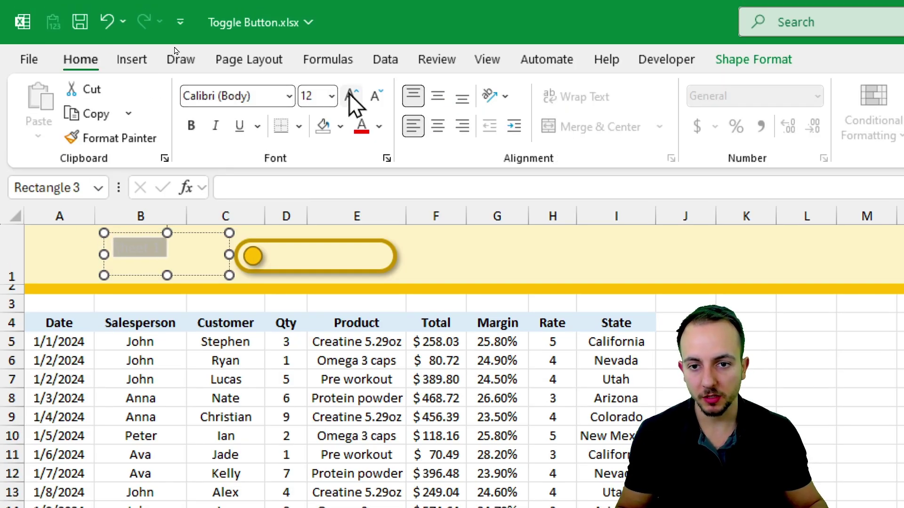
pyautogui.click(348, 92)
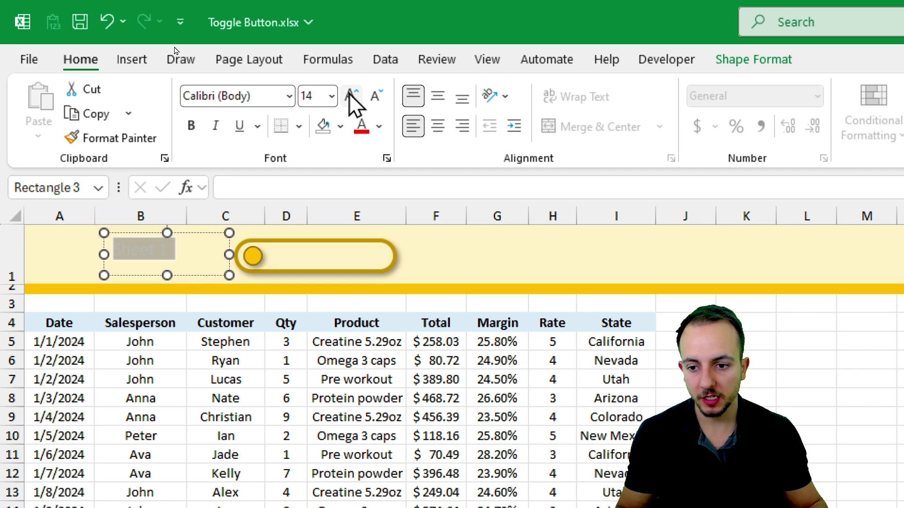
pyautogui.click(442, 97)
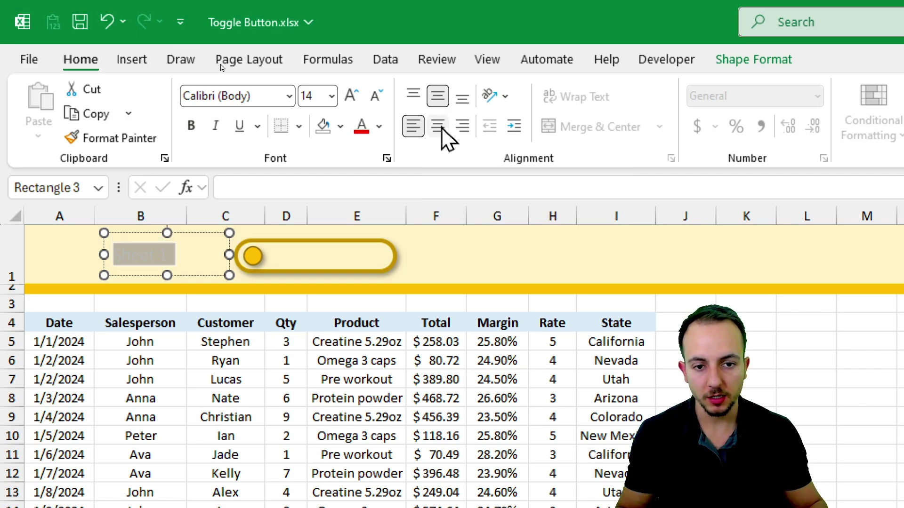
pyautogui.click(442, 127)
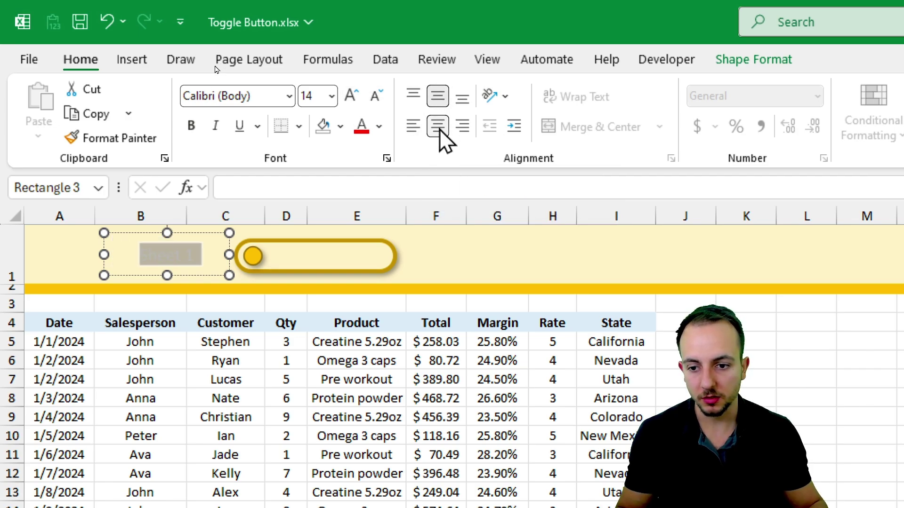
# - Make the "Sheet 1" text black, bold and 18 pt, and select its rectangle as an object
pyautogui.click(380, 126)
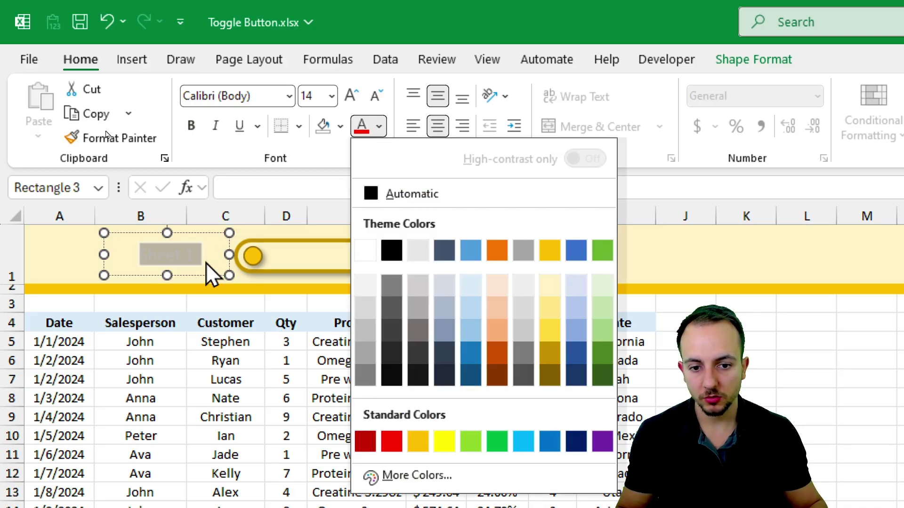
pyautogui.click(399, 253)
pyautogui.click(200, 131)
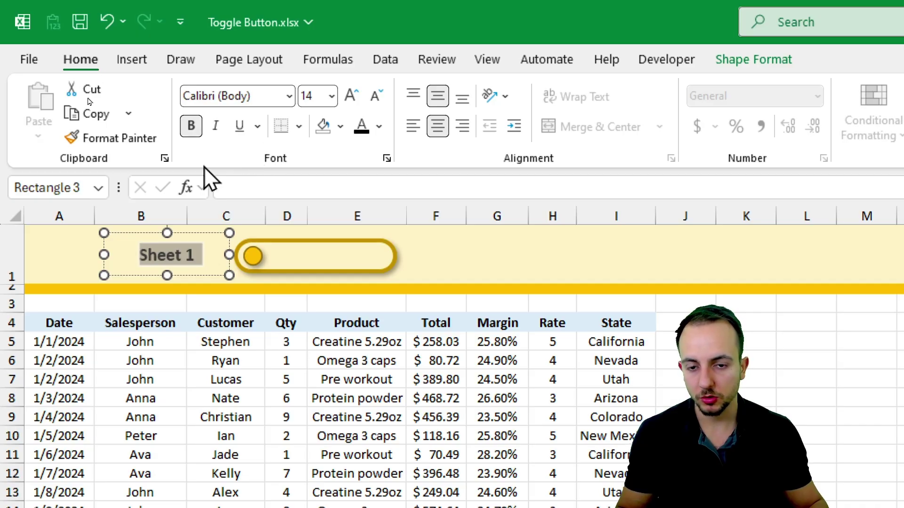
pyautogui.click(352, 104)
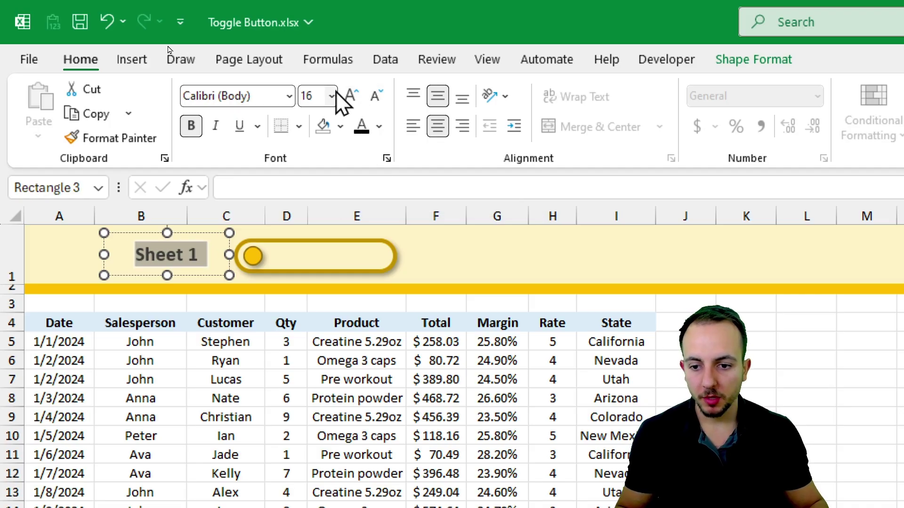
pyautogui.click(332, 96)
pyautogui.click(315, 294)
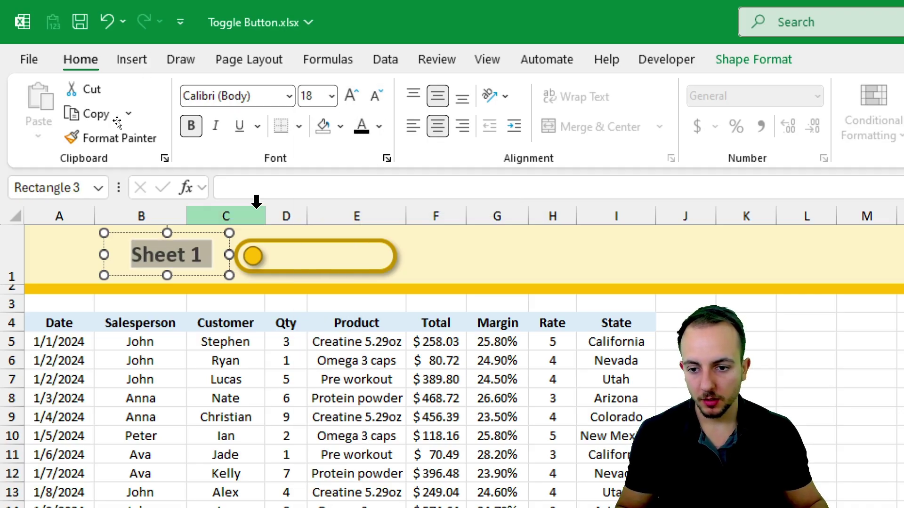
pyautogui.click(210, 281)
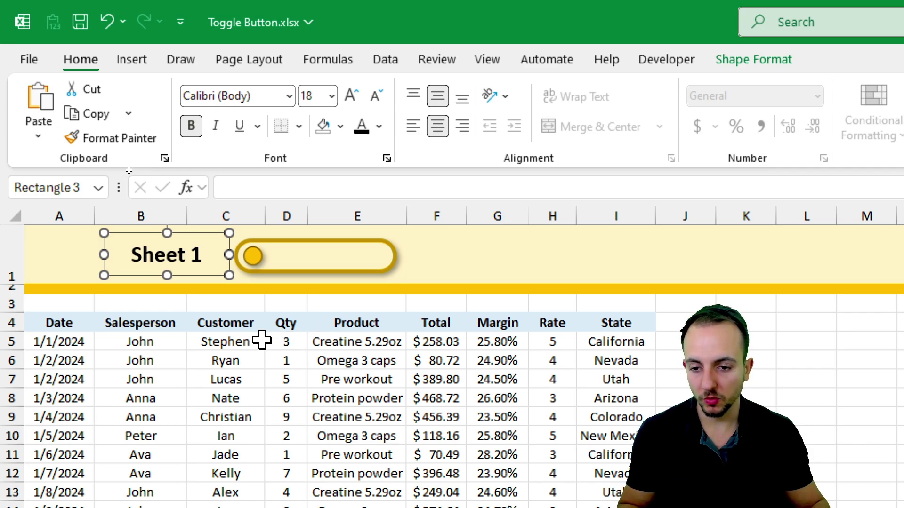
# - Duplicate the "Sheet 1" label and move the copy across to the pill's right side, over columns F and G
pyautogui.hotkey('ctrl', 'v')
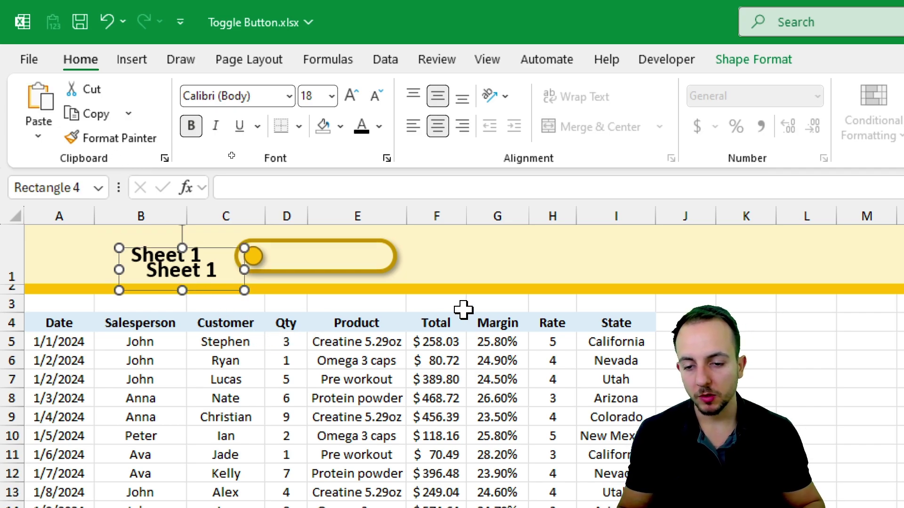
pyautogui.press('Right')
pyautogui.press('Right')
pyautogui.press('Right')
pyautogui.press('Right')
pyautogui.press('Right')
pyautogui.press('Right')
pyautogui.press('Right')
pyautogui.press('Right')
pyautogui.press('Right')
pyautogui.press('Right')
pyautogui.press('Right')
pyautogui.press('Right')
pyautogui.press('Right')
pyautogui.press('Right')
pyautogui.press('Right')
pyautogui.press('Right')
pyautogui.press('Right')
pyautogui.press('Right')
pyautogui.press('Right')
pyautogui.press('Right')
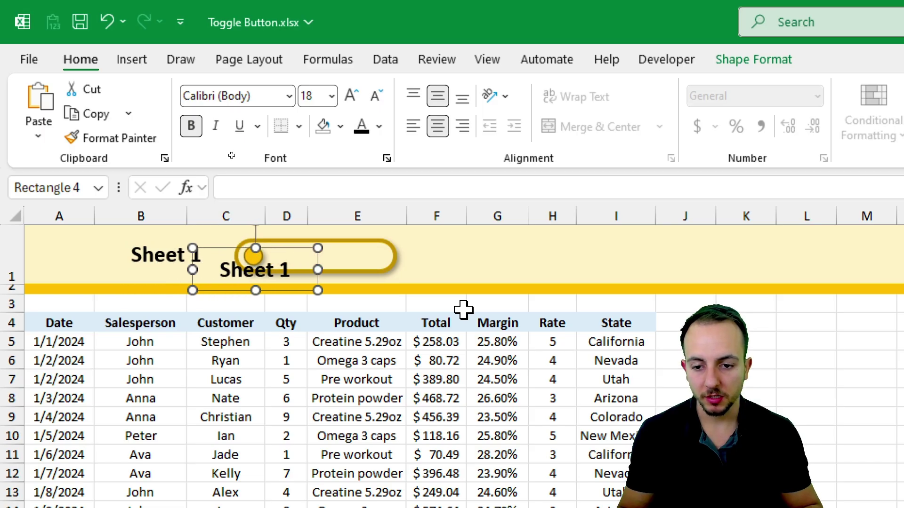
pyautogui.press('Right')
pyautogui.press('Right')
pyautogui.press('Right')
pyautogui.press('Right')
pyautogui.press('Right')
pyautogui.press('Right')
pyautogui.press('Right')
pyautogui.press('Right')
pyautogui.press('Right')
pyautogui.press('Right')
pyautogui.press('Left')
pyautogui.press('Left')
pyautogui.press('Left')
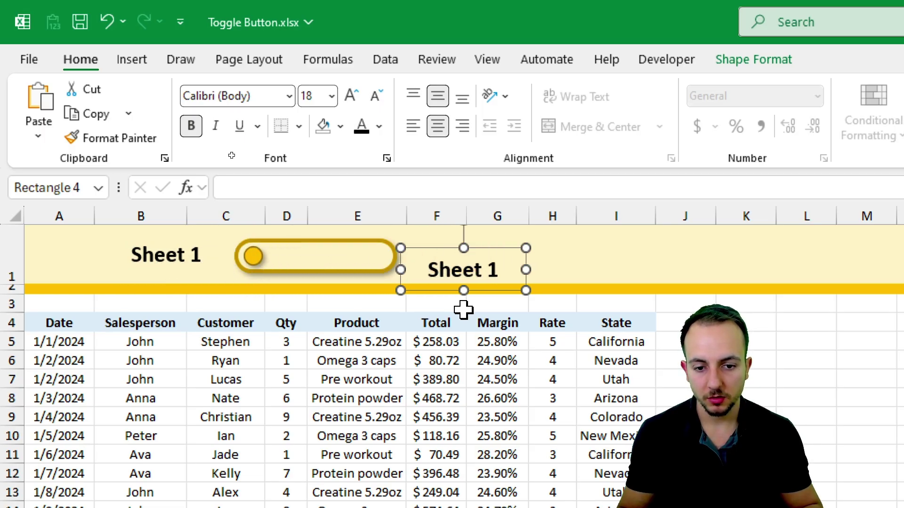
# - Raise the copied label within row 1 so it lines up with the pill and the original label
pyautogui.press('Up')
pyautogui.press('Up')
pyautogui.press('Up')
pyautogui.press('Up')
pyautogui.press('Up')
pyautogui.press('Up')
pyautogui.press('Up')
pyautogui.press('Up')
pyautogui.press('Up')
pyautogui.press('Up')
pyautogui.press('Up')
pyautogui.press('Up')
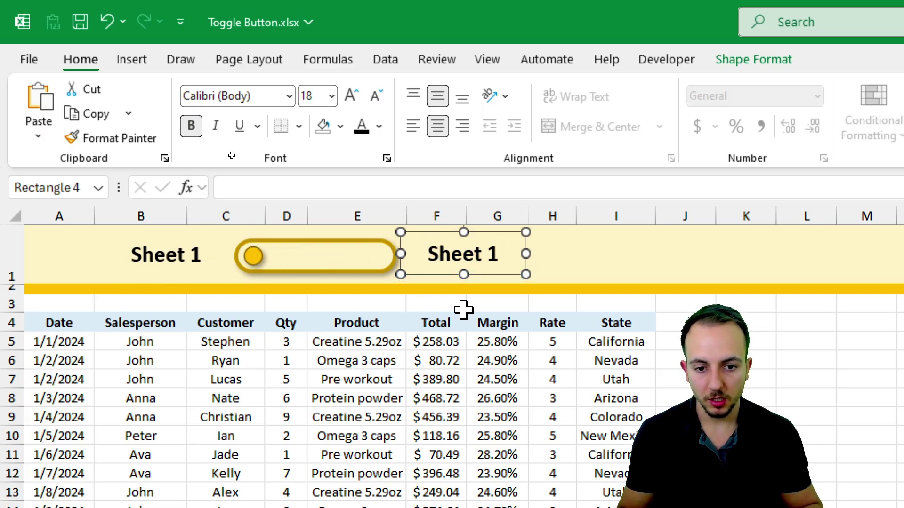
pyautogui.press('Down')
pyautogui.press('Down')
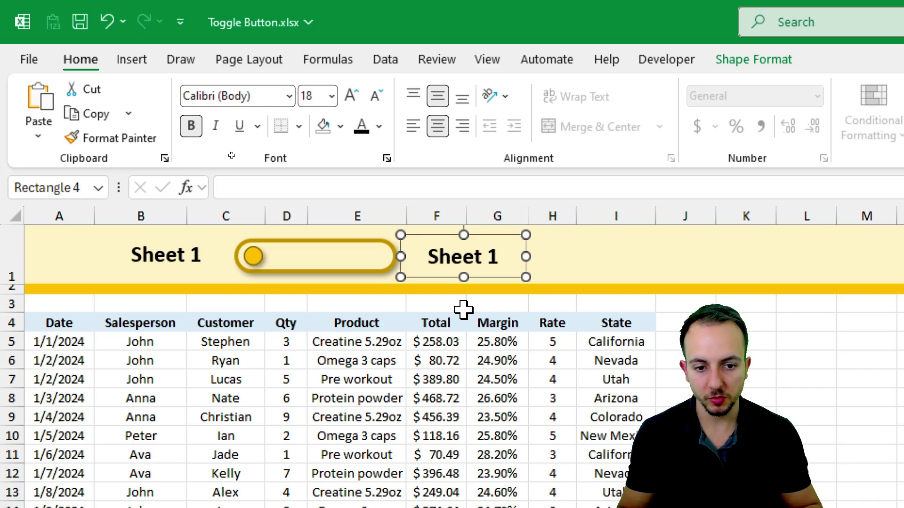
# - Replace the copied label's text with "Charts" and deselect it
pyautogui.click(480, 256)
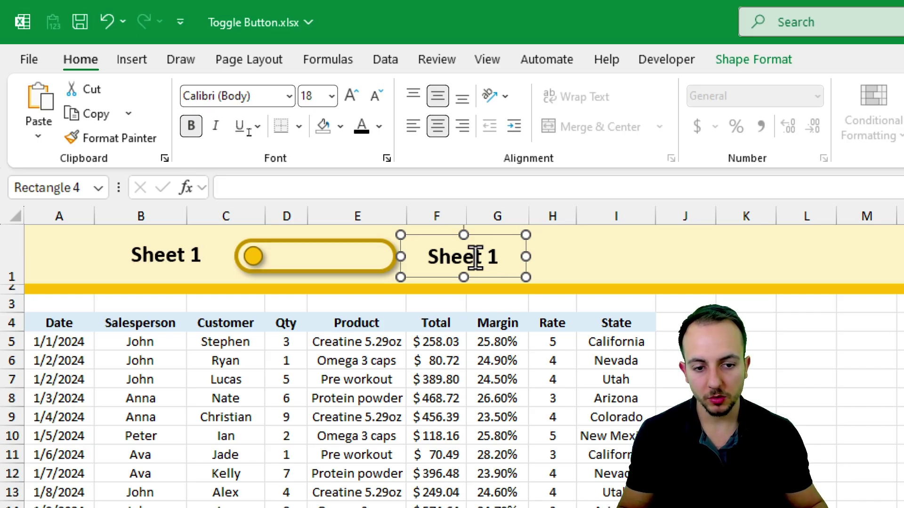
pyautogui.hotkey('ctrl', 'a')
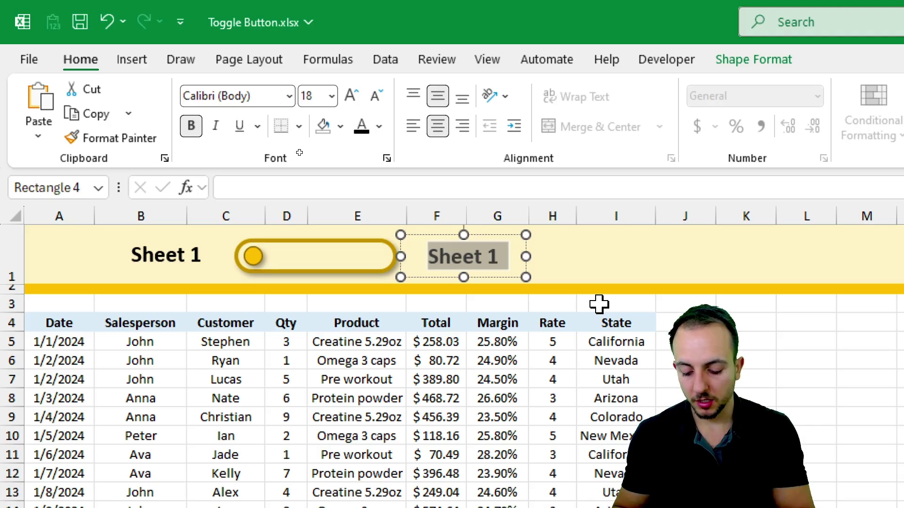
pyautogui.write('Charts')
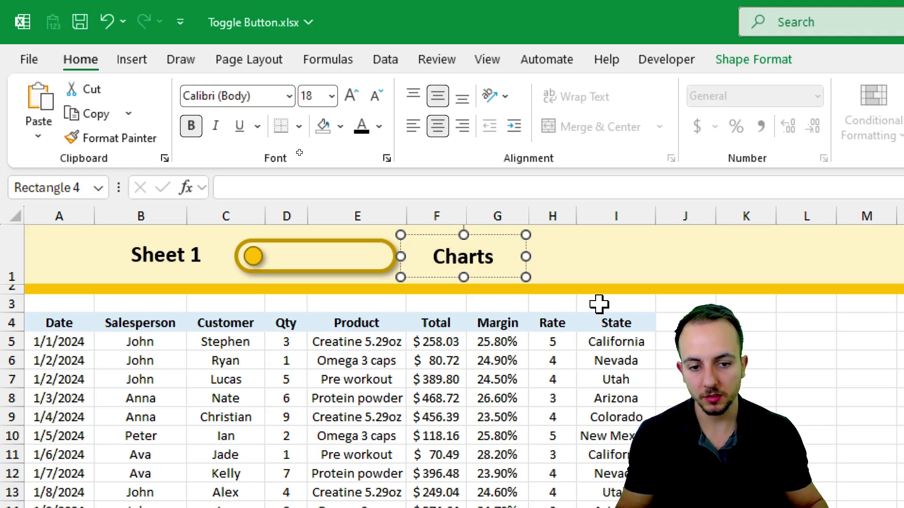
pyautogui.moveTo(471, 210)
pyautogui.mouseDown()
pyautogui.moveTo(410, 235)
pyautogui.moveTo(483, 206)
pyautogui.mouseUp()
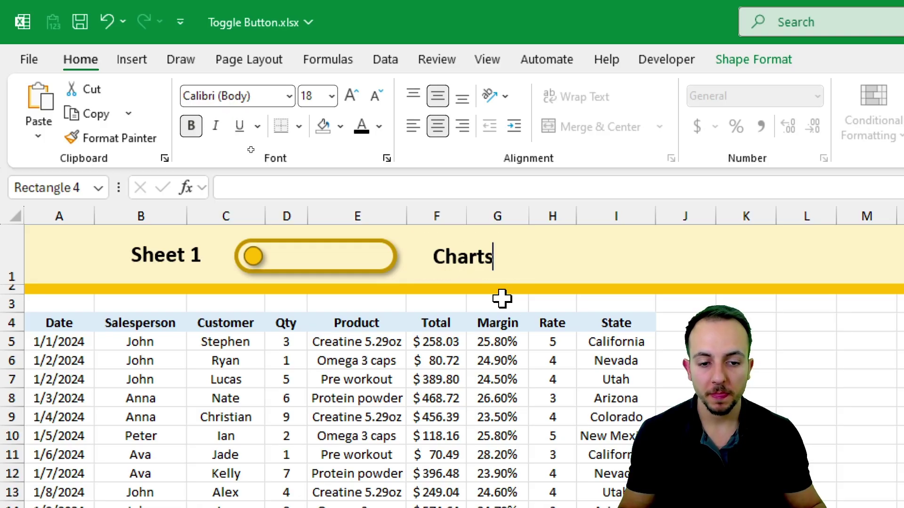
pyautogui.press('Escape')
pyautogui.press('Escape')
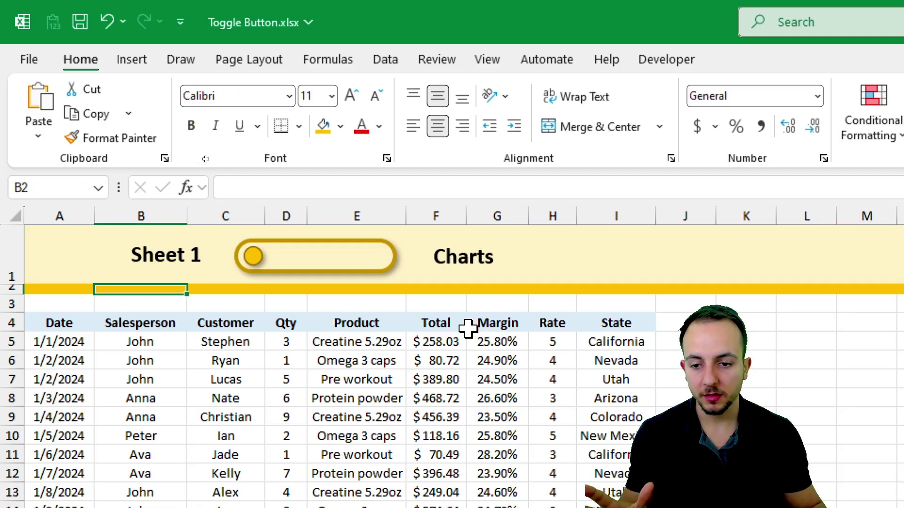
pyautogui.moveTo(180, 217)
pyautogui.mouseDown()
pyautogui.moveTo(124, 282)
pyautogui.moveTo(136, 227)
pyautogui.mouseUp()
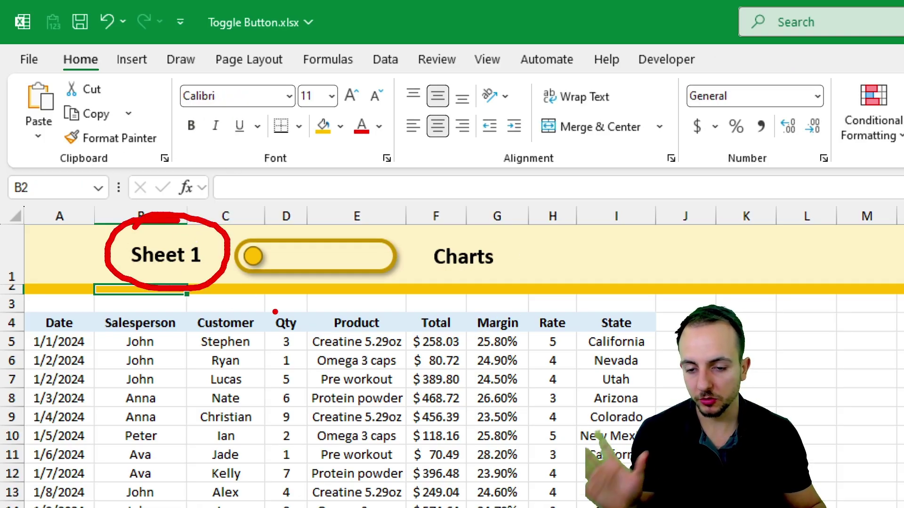
# - Select the "Charts" label and reduce its font size to 12 pt
pyautogui.click(484, 257)
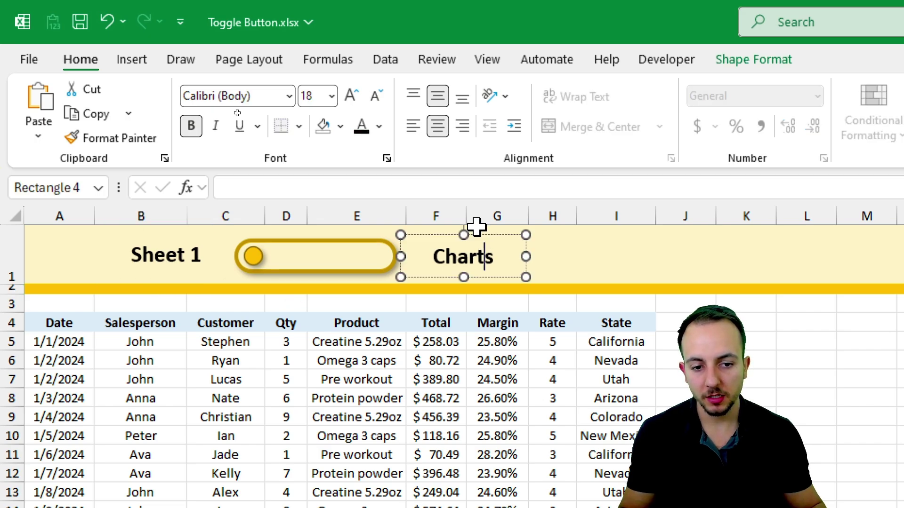
pyautogui.click(475, 235)
pyautogui.click(377, 98)
pyautogui.click(377, 98)
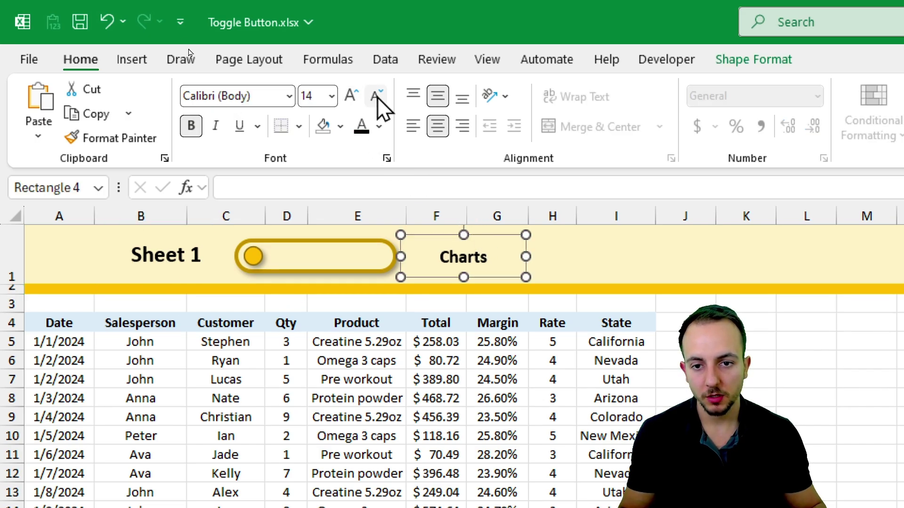
pyautogui.click(377, 99)
pyautogui.click(378, 99)
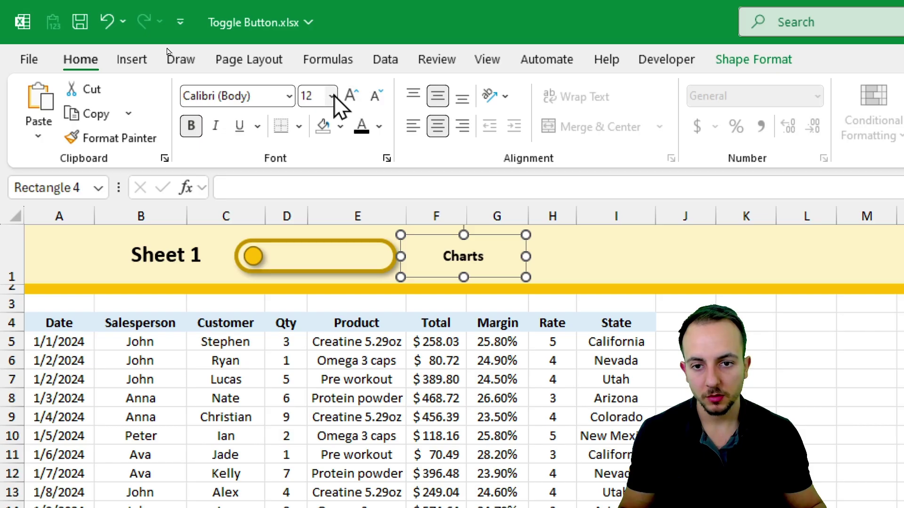
# - Left-align the "Charts" text and set its font color to Gold, Accent 4, Darker 50%
pyautogui.click(415, 128)
pyautogui.click(379, 126)
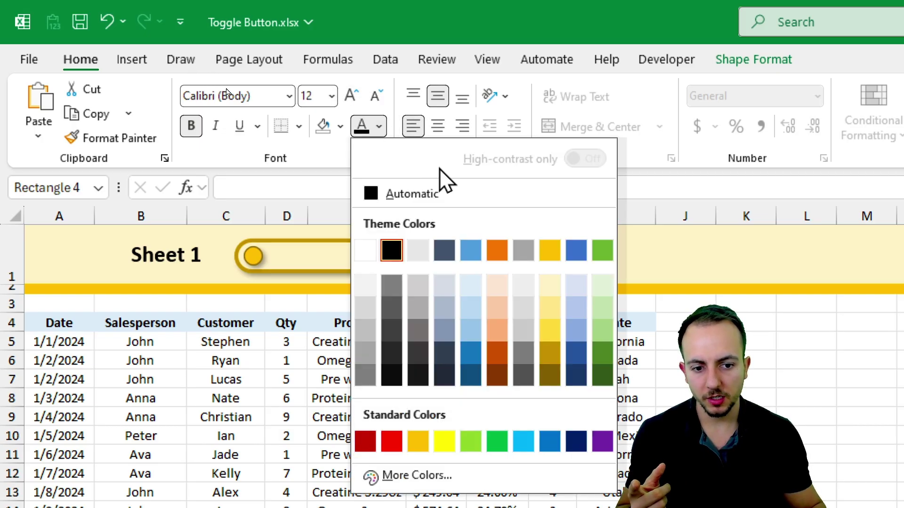
pyautogui.click(549, 372)
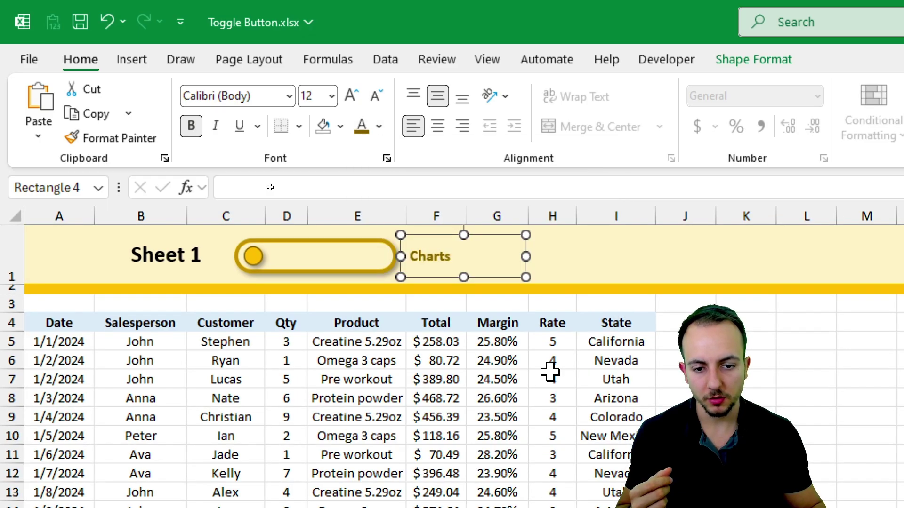
# - Right-align the "Sheet 1" text within its rectangle beside the pill and deselect it
pyautogui.click(193, 255)
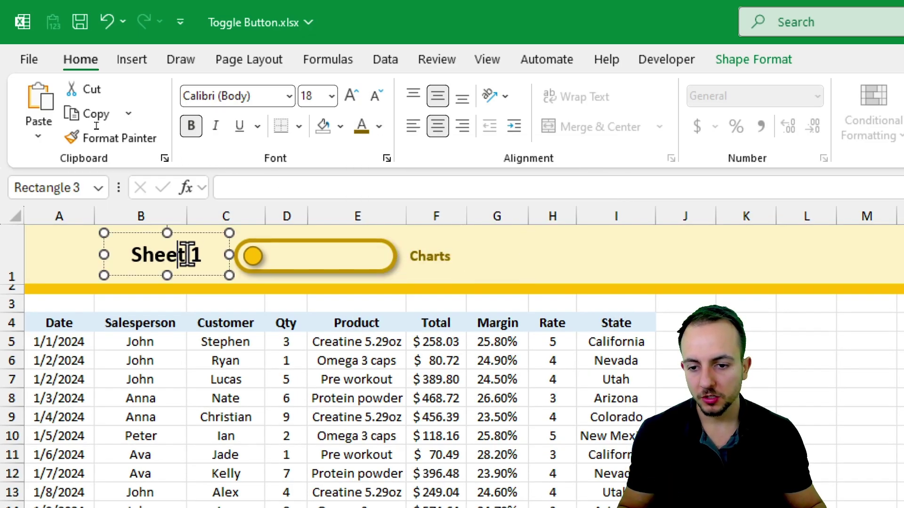
pyautogui.click(463, 128)
pyautogui.press('Escape')
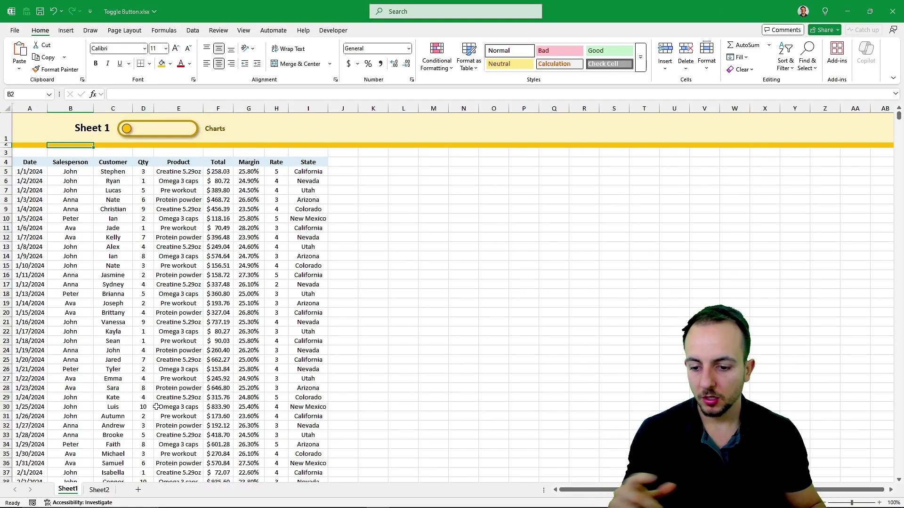
# - View the products table and chart on Sheet2 and return to Sheet1
pyautogui.click(101, 491)
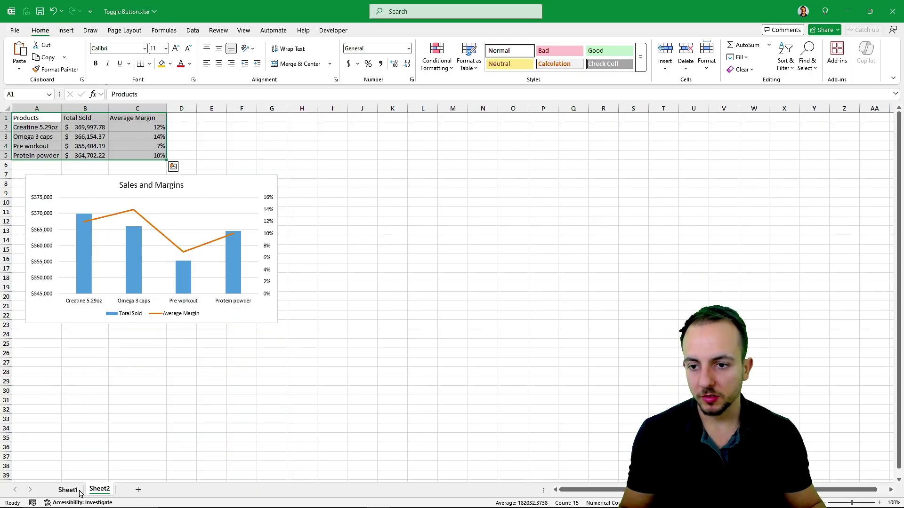
pyautogui.click(69, 490)
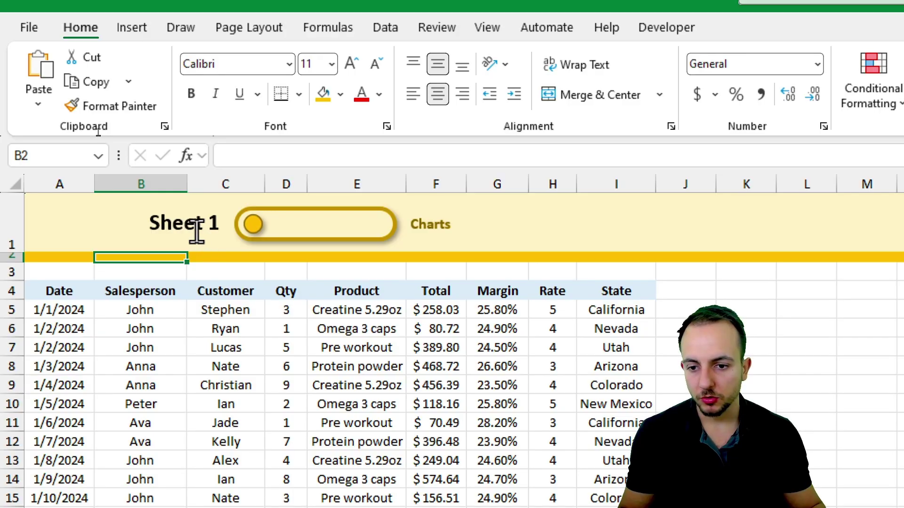
pyautogui.click(196, 227)
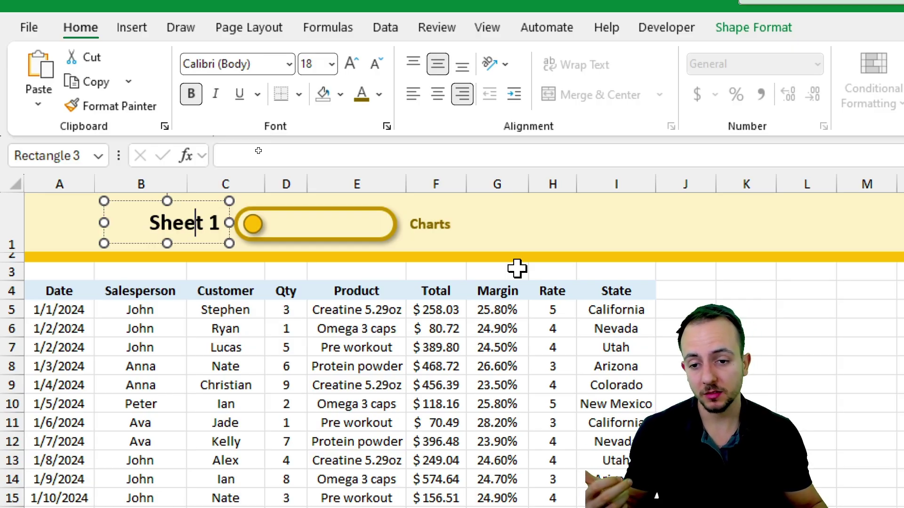
pyautogui.hotkey('ctrl', 'a')
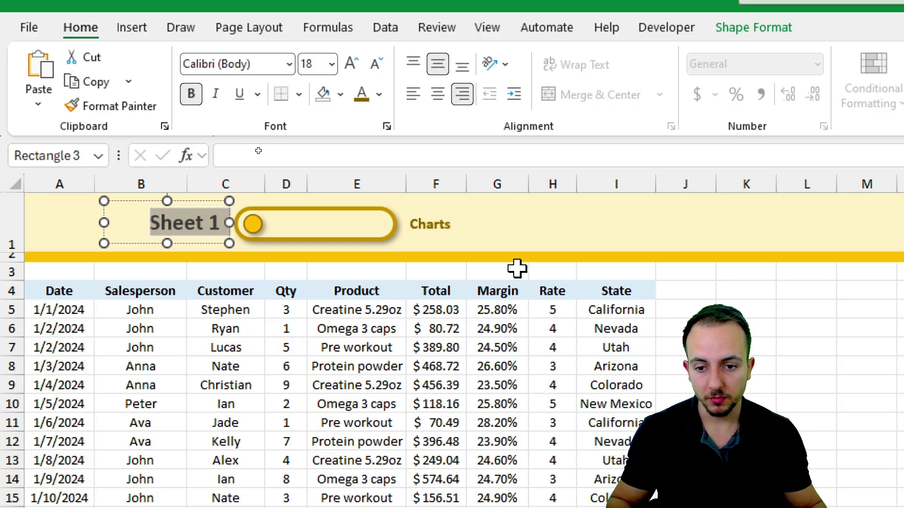
pyautogui.click(184, 221)
pyautogui.moveTo(150, 223); pyautogui.dragTo(211, 223)
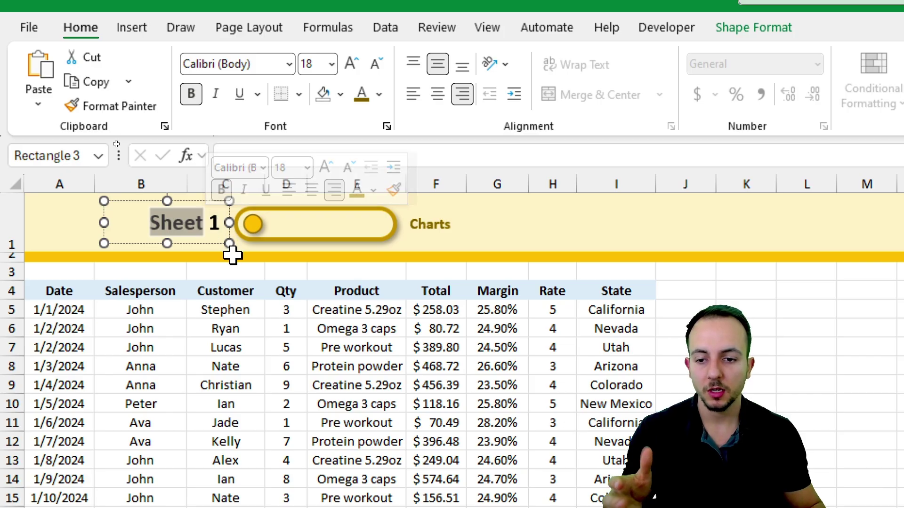
# - Select all the toggle shapes and labels in Sheet1's header band and group them into one object
pyautogui.click(203, 245)
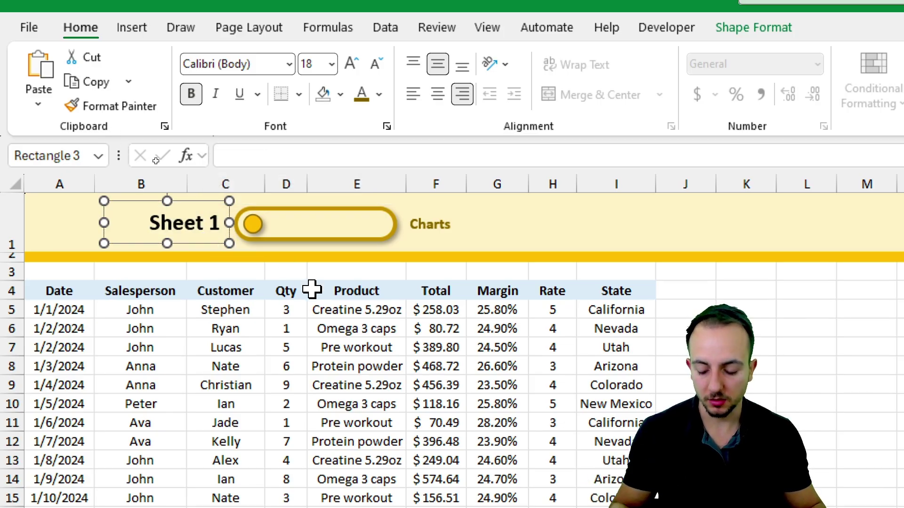
pyautogui.hotkey('ctrl', 'a')
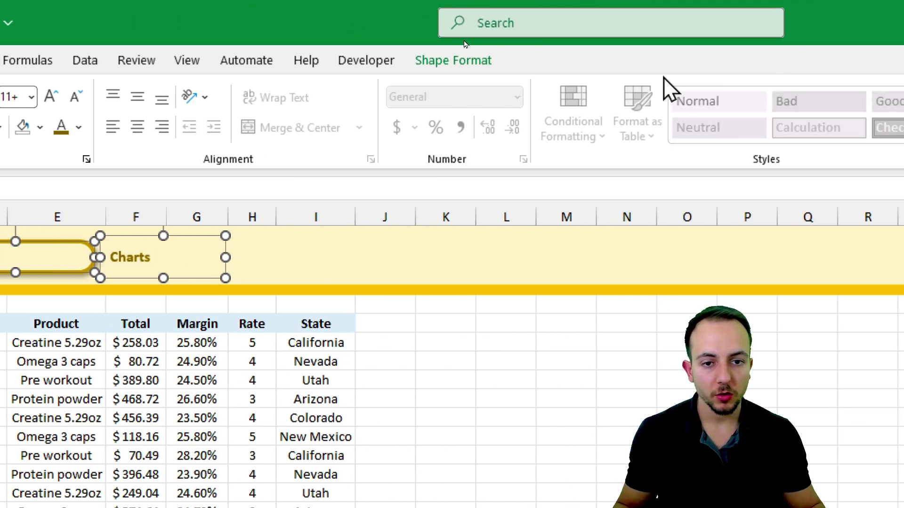
pyautogui.click(466, 70)
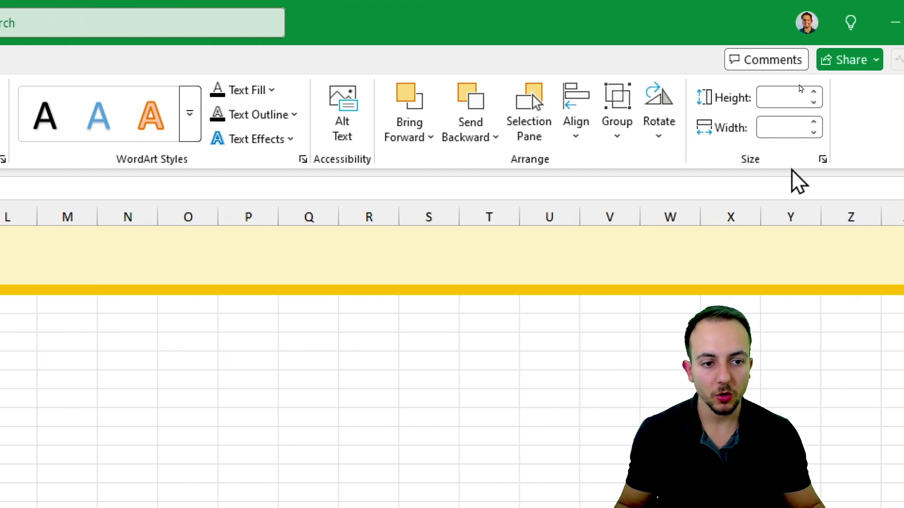
pyautogui.click(512, 133)
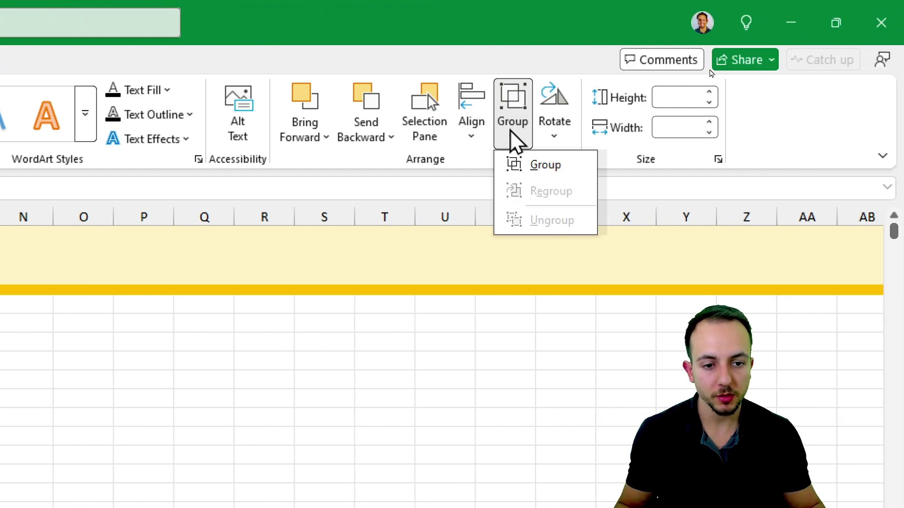
pyautogui.click(534, 169)
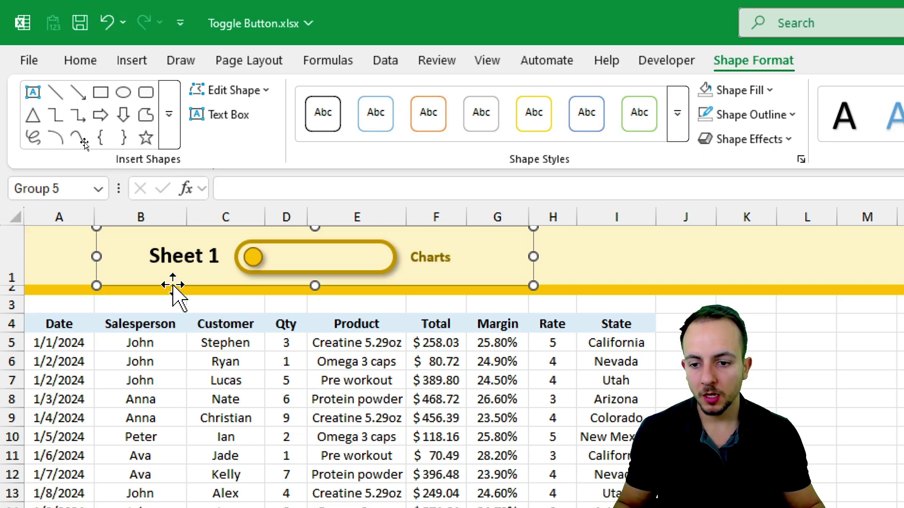
# - Move the grouped toggle to the left edge of the header band, nudge it down to center it vertically, and deselect it
pyautogui.moveTo(188, 289); pyautogui.dragTo(77, 272)
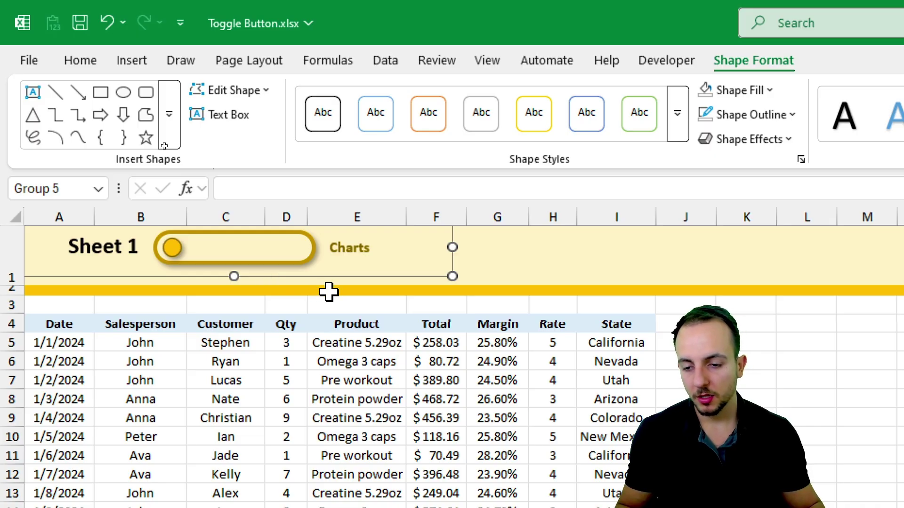
pyautogui.press('Down')
pyautogui.press('Down')
pyautogui.press('Down')
pyautogui.press('Down')
pyautogui.press('Down')
pyautogui.press('Down')
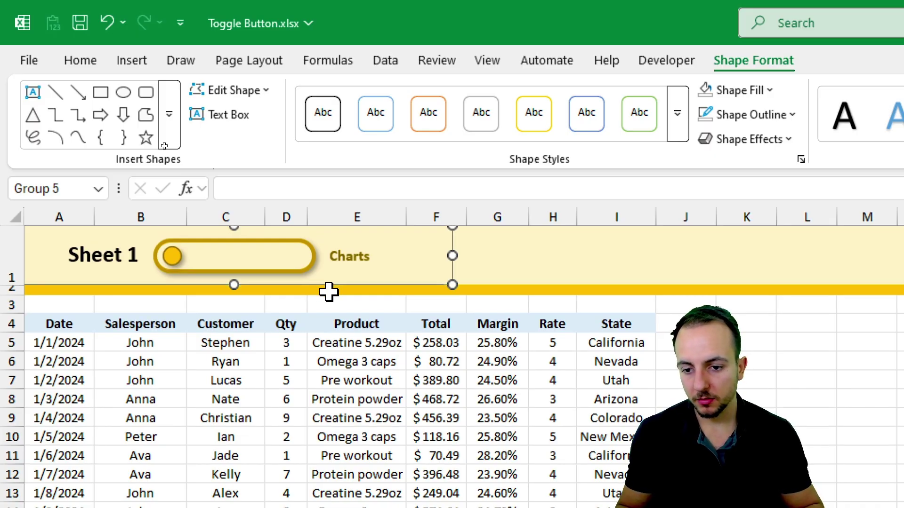
pyautogui.click(353, 366)
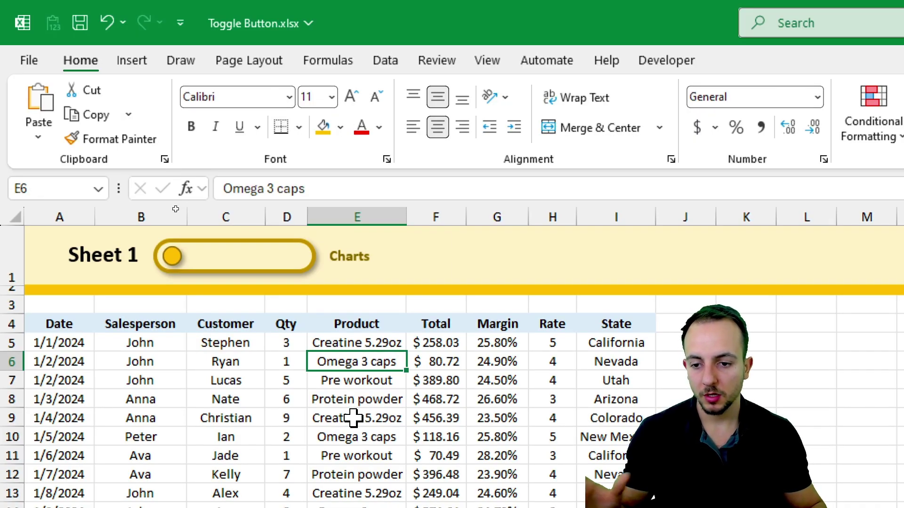
# - Examine the rows of the products table at the top of Sheet2 and return to Sheet1
pyautogui.click(202, 281)
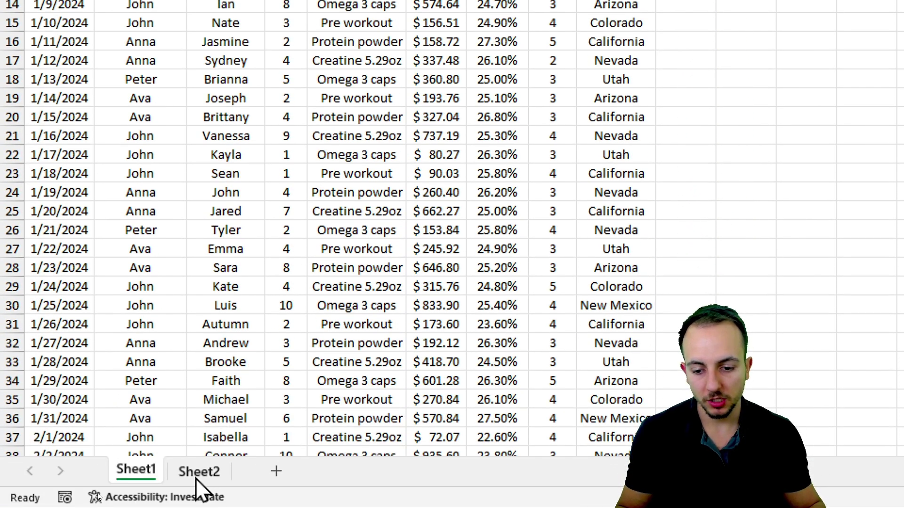
pyautogui.click(197, 474)
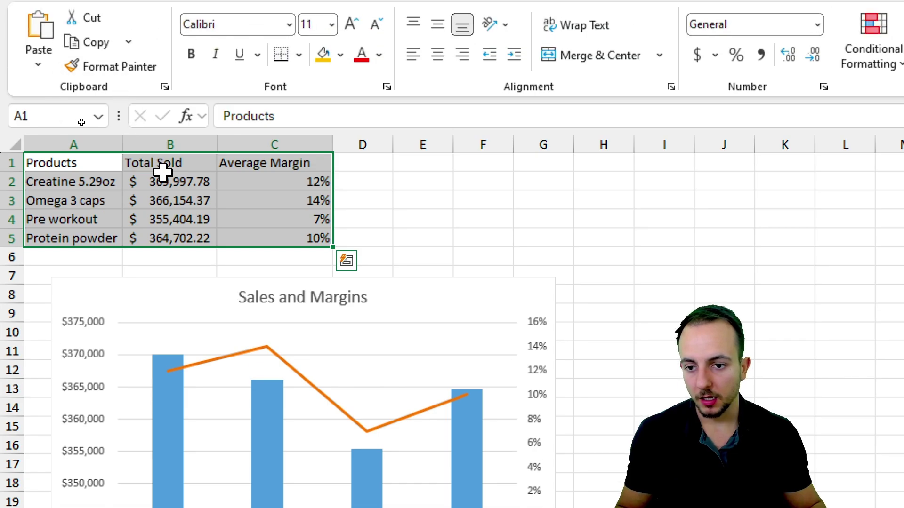
pyautogui.click(162, 181)
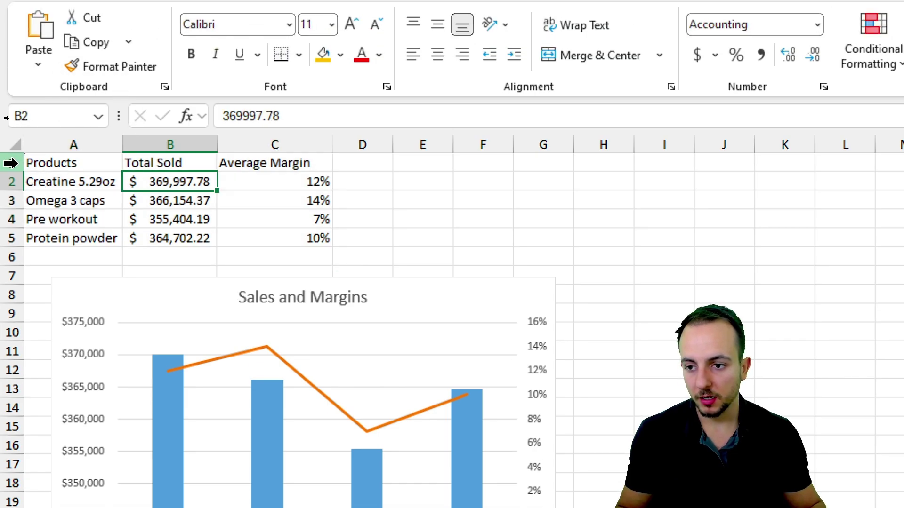
pyautogui.moveTo(10, 164); pyautogui.dragTo(10, 278)
pyautogui.click(66, 197)
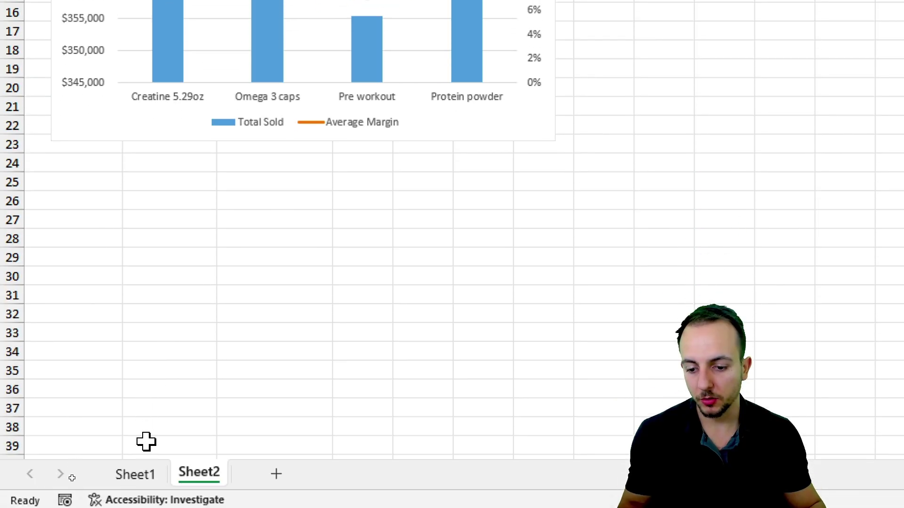
pyautogui.click(147, 469)
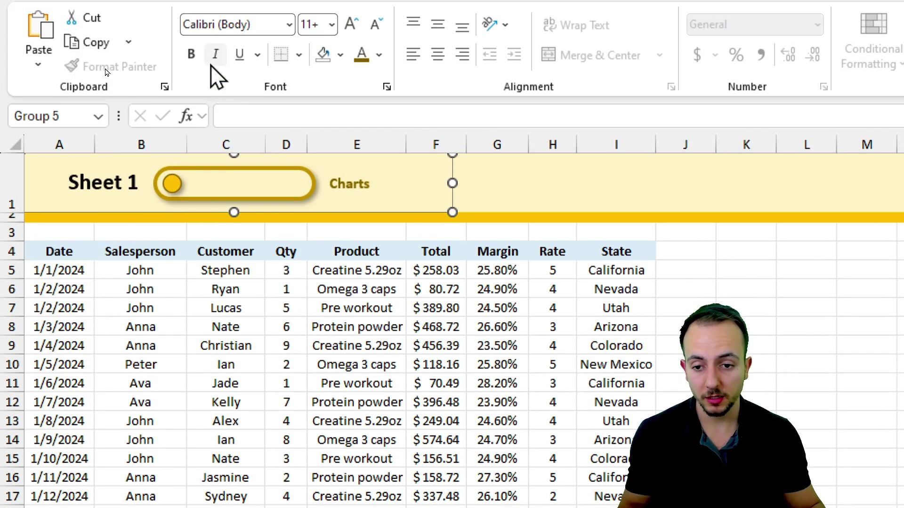
pyautogui.click(207, 212)
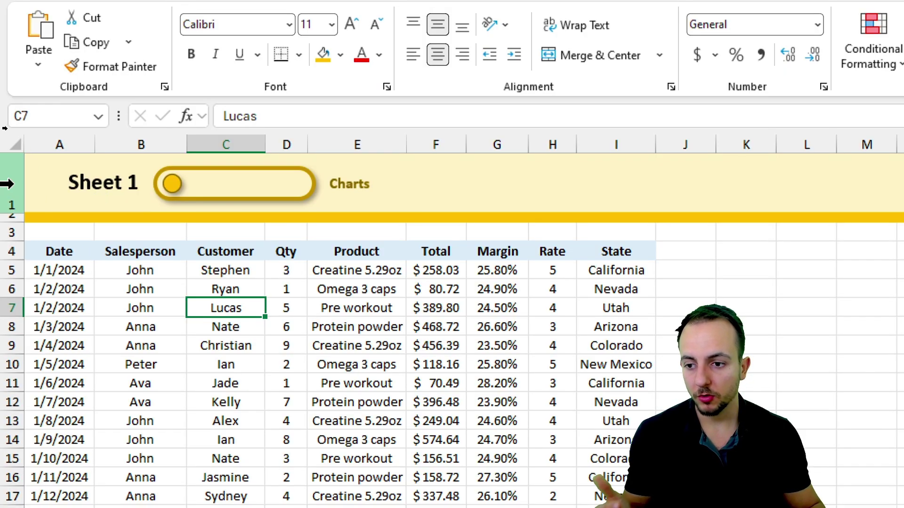
# - Copy rows 1 to 3 of Sheet1, which hold the gold header band
pyautogui.moveTo(7, 184); pyautogui.dragTo(20, 226)
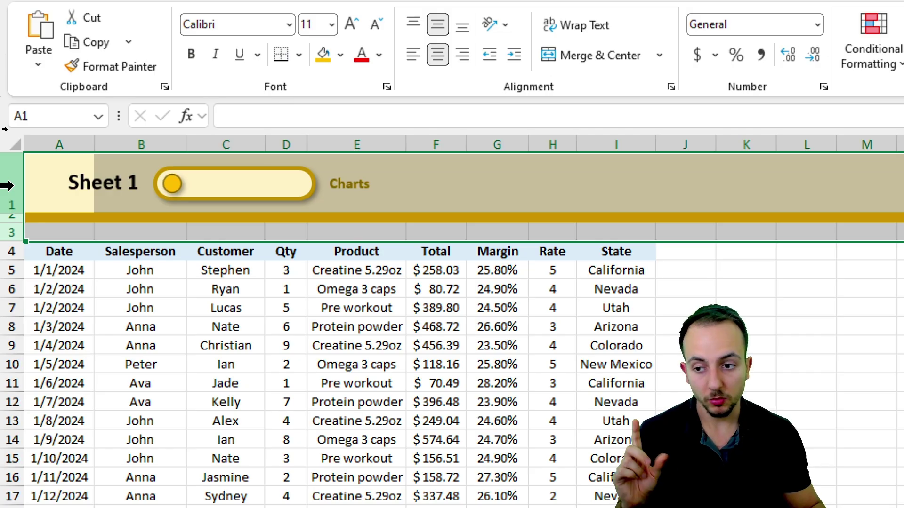
pyautogui.moveTo(9, 185); pyautogui.dragTo(14, 222)
pyautogui.rightClick(14, 227)
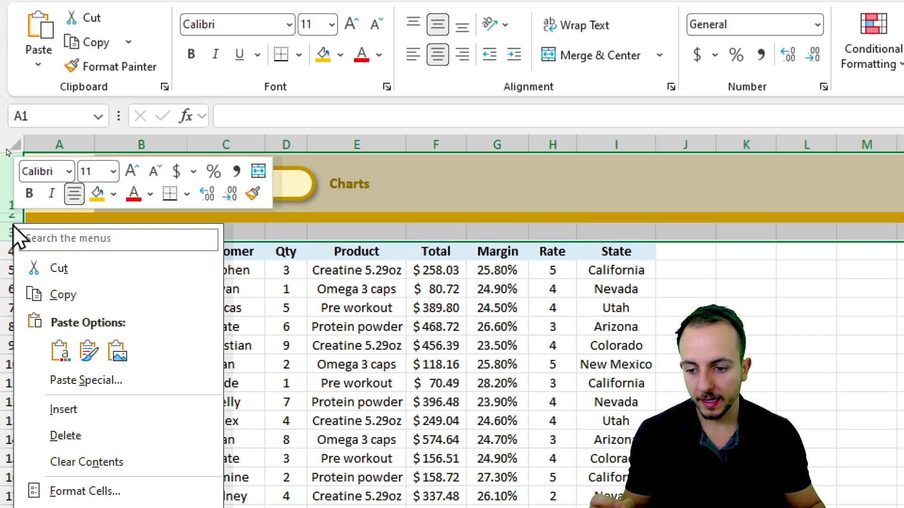
pyautogui.click(71, 296)
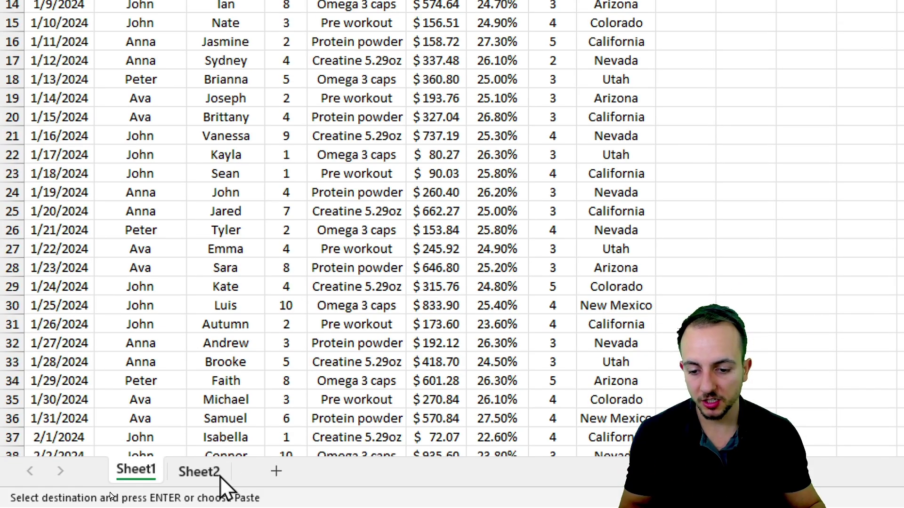
# - Insert the copied header rows above row 1 on Sheet2, pushing the products table and chart down
pyautogui.click(221, 483)
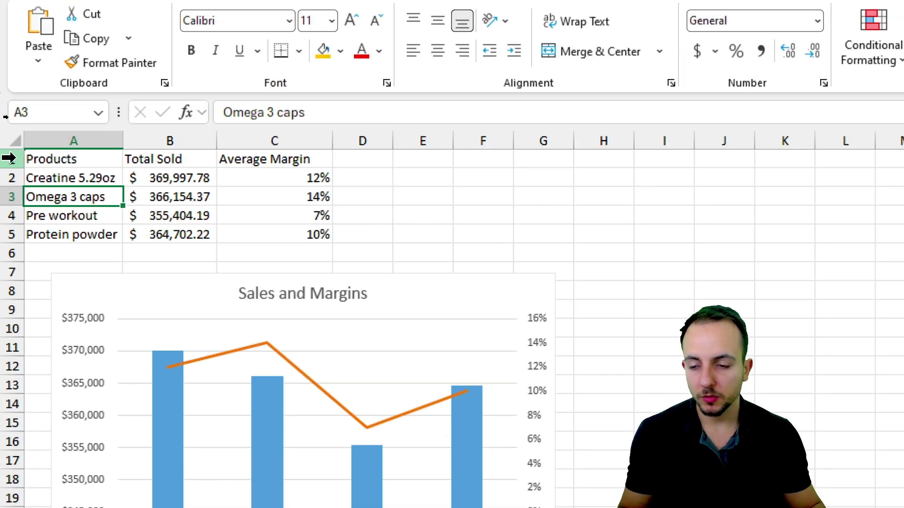
pyautogui.click(10, 158)
pyautogui.rightClick(17, 160)
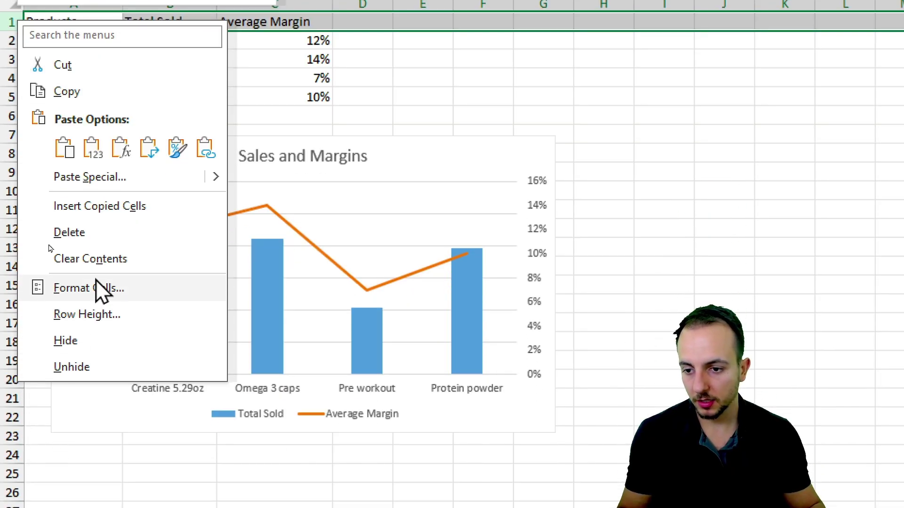
pyautogui.click(114, 212)
pyautogui.click(127, 183)
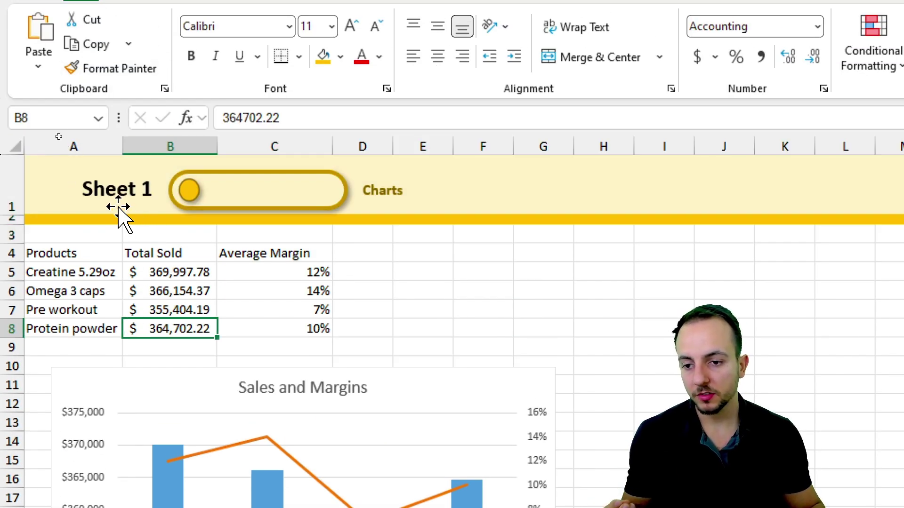
# - Delete the toggle group that came with the inserted rows from Sheet2's header band
pyautogui.click(152, 190)
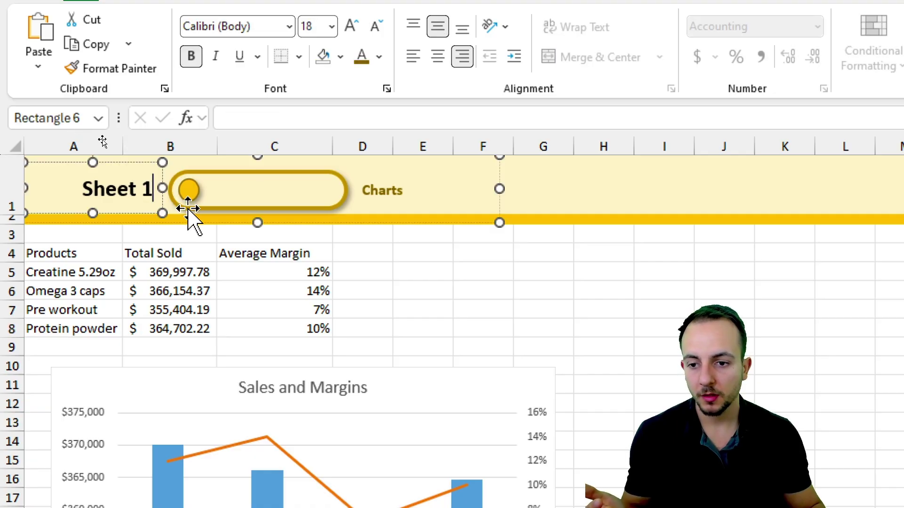
pyautogui.click(226, 221)
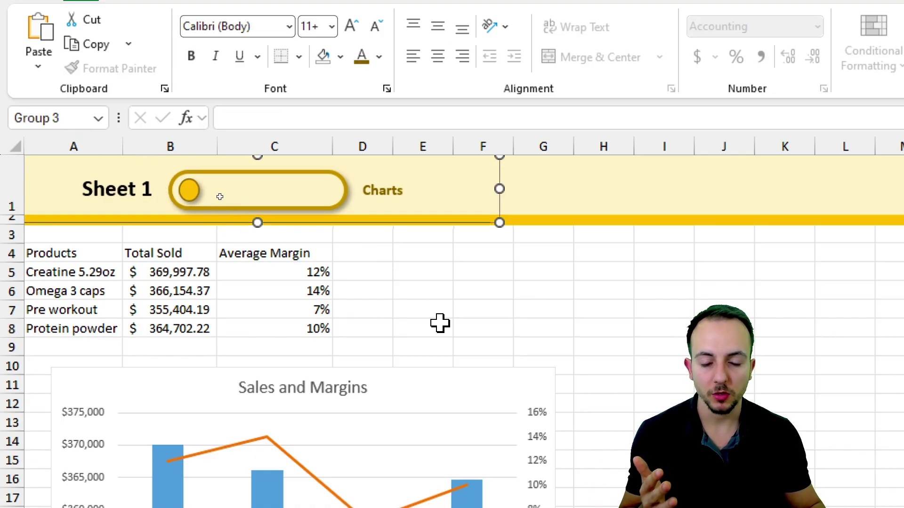
pyautogui.press('Delete')
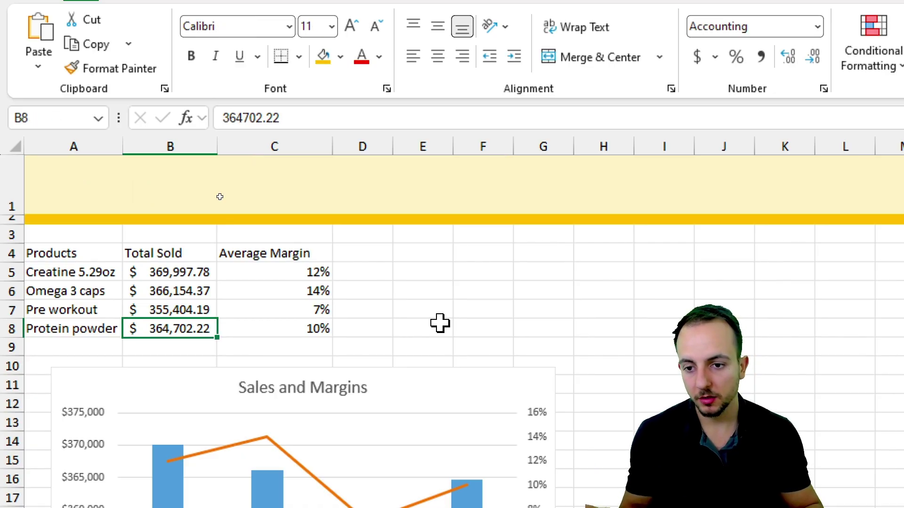
# - Copy the toggle group from Sheet1 and paste it at cell A1 of Sheet2
pyautogui.scroll(-5, 212, 460)
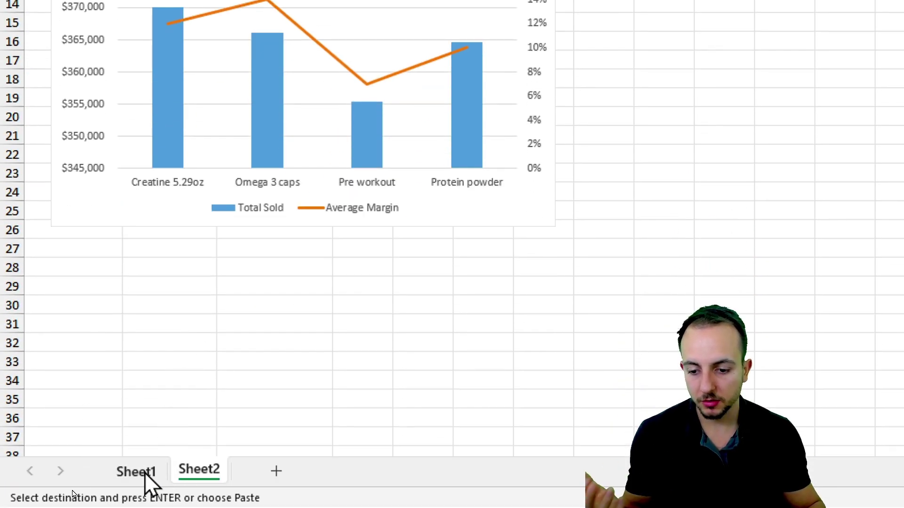
pyautogui.click(143, 474)
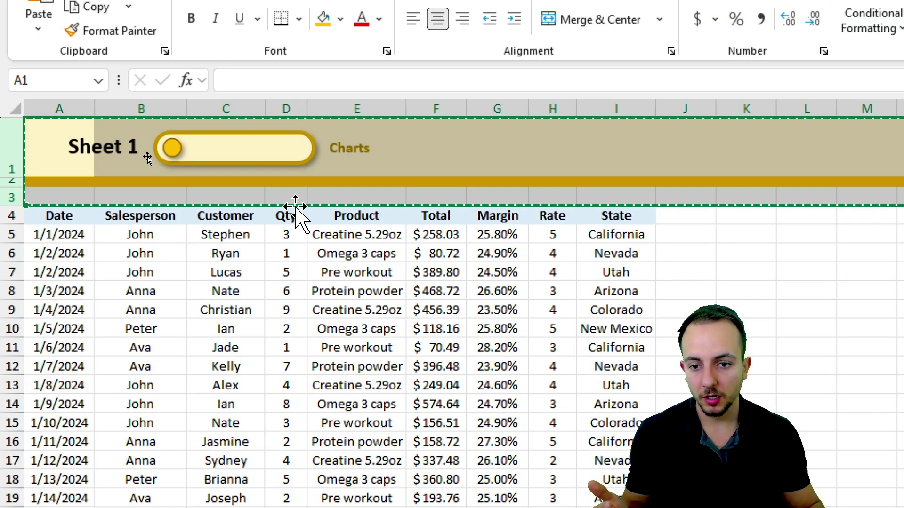
pyautogui.click(316, 173)
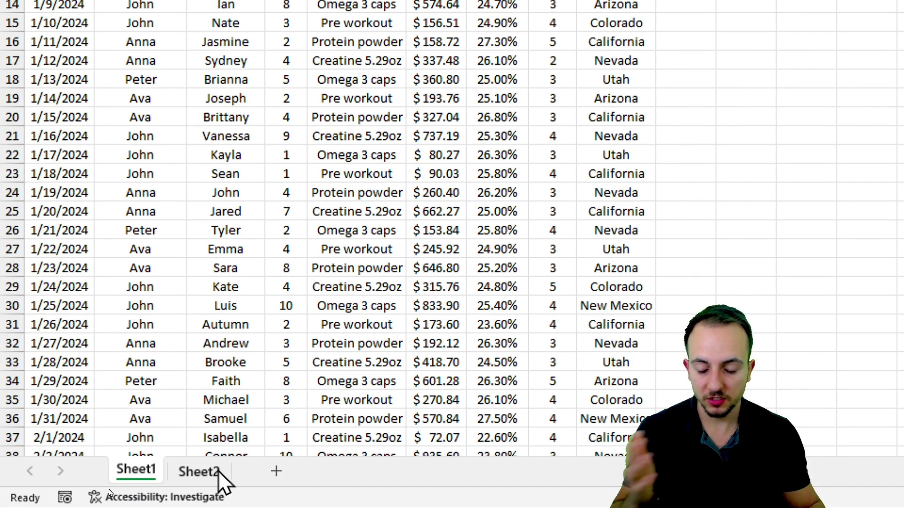
pyautogui.click(219, 472)
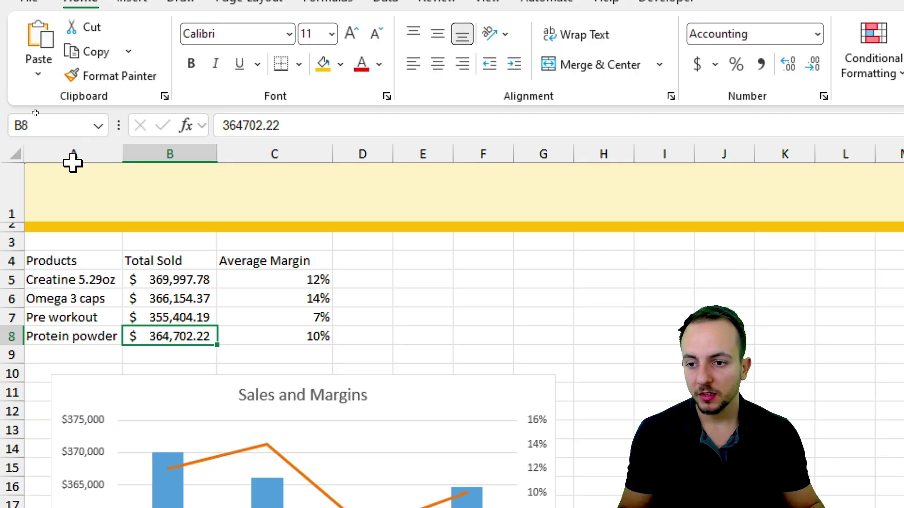
pyautogui.click(59, 169)
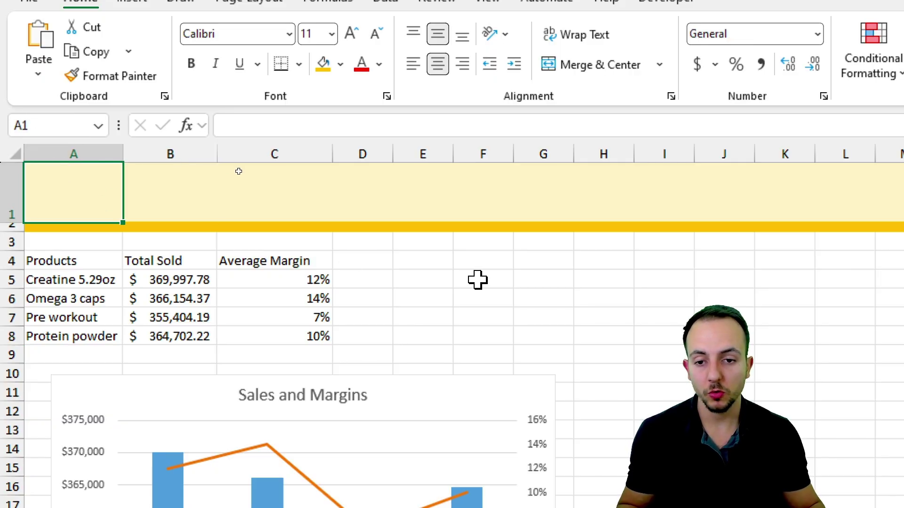
pyautogui.hotkey('ctrl', 'v')
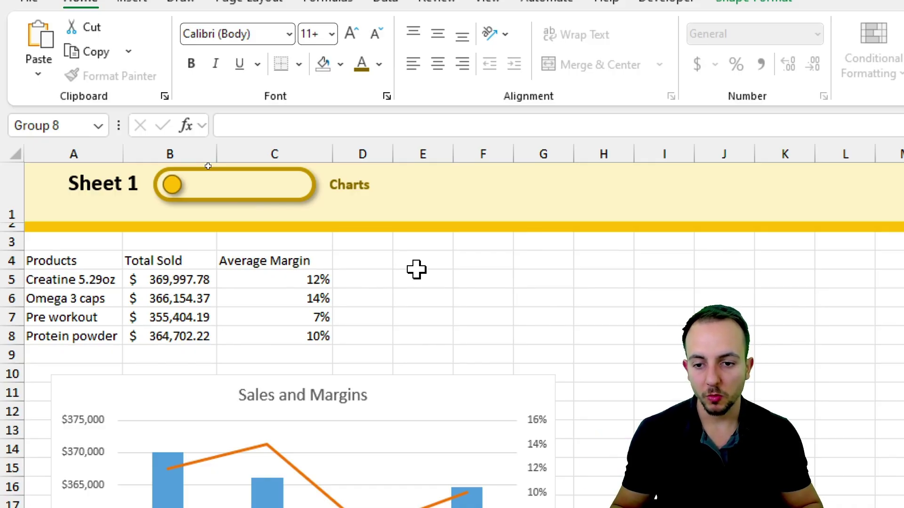
# - Nudge the pasted toggle group down to match its Sheet1 position within Sheet2's header band, and return to Sheet1
pyautogui.press('Down')
pyautogui.press('Down')
pyautogui.press('Down')
pyautogui.press('Down')
pyautogui.press('Down')
pyautogui.press('Down')
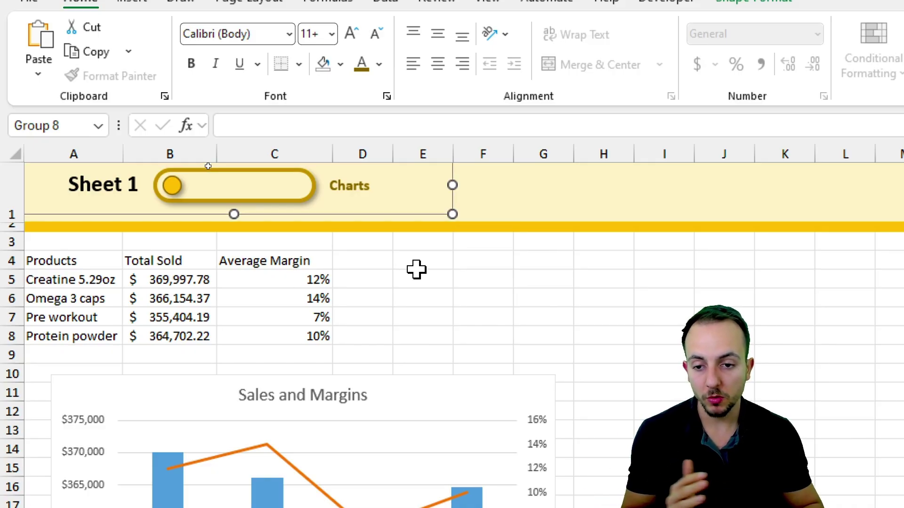
pyautogui.press('Up')
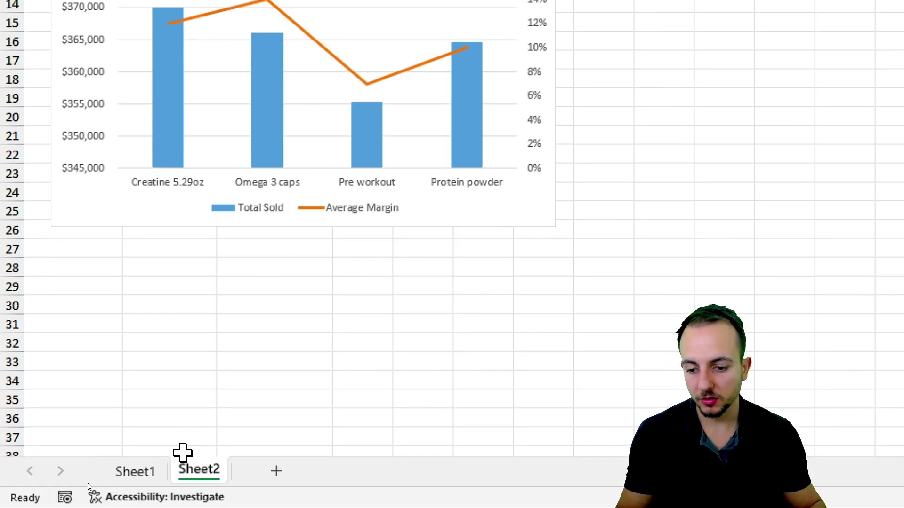
pyautogui.click(137, 471)
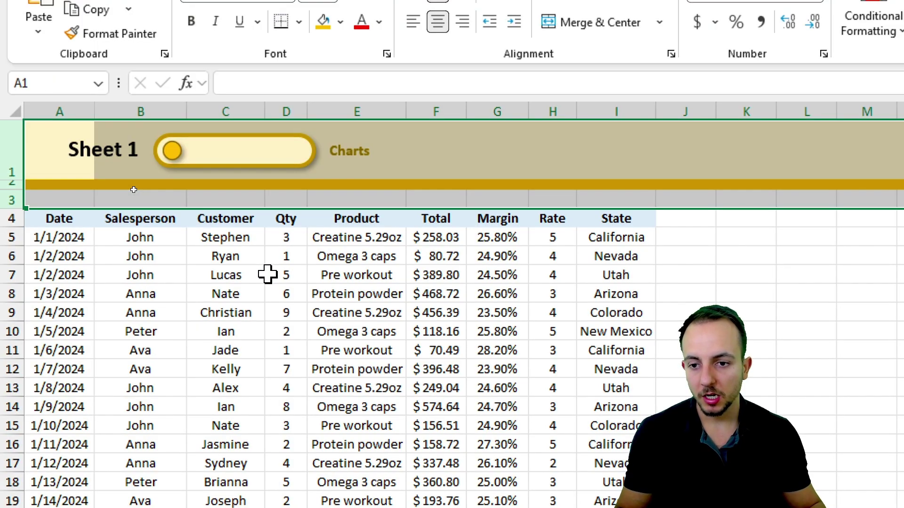
# - Link Sheet1's toggle group to cell A1 of Sheet2 as a place in this document, and go to Sheet2
pyautogui.click(202, 252)
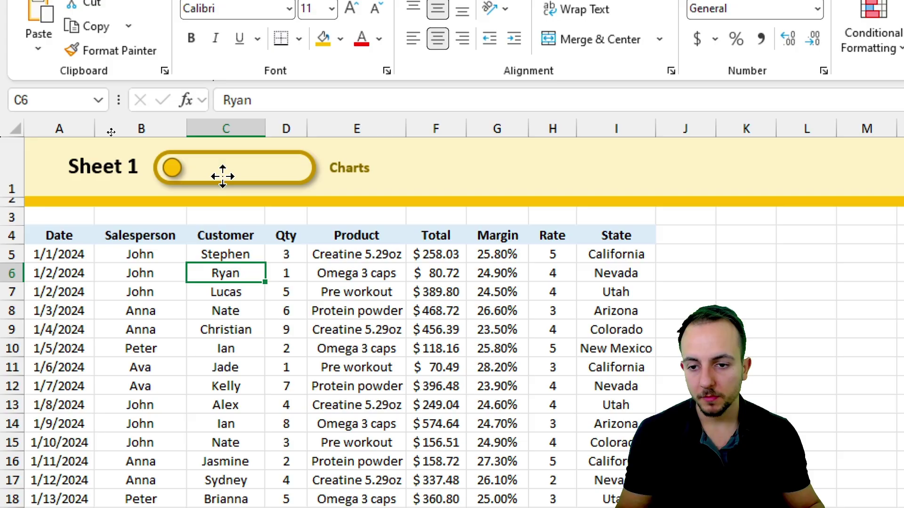
pyautogui.rightClick(223, 176)
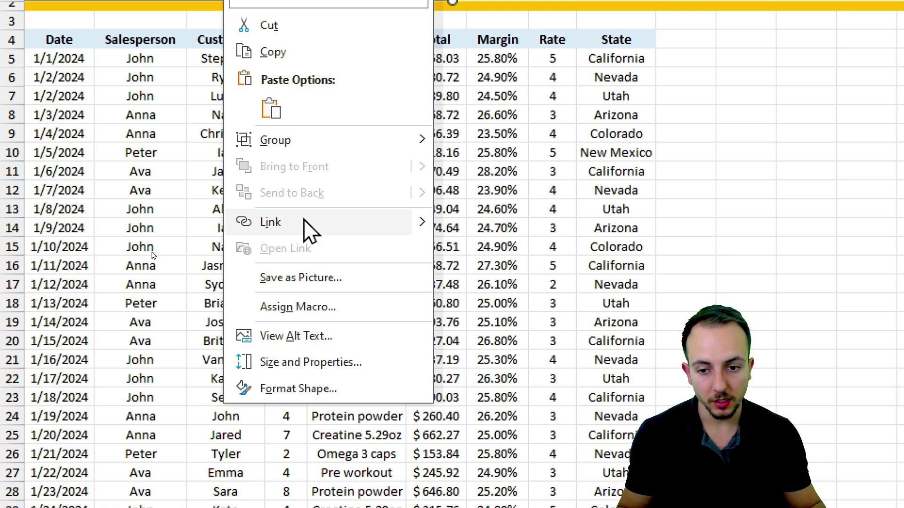
pyautogui.click(304, 219)
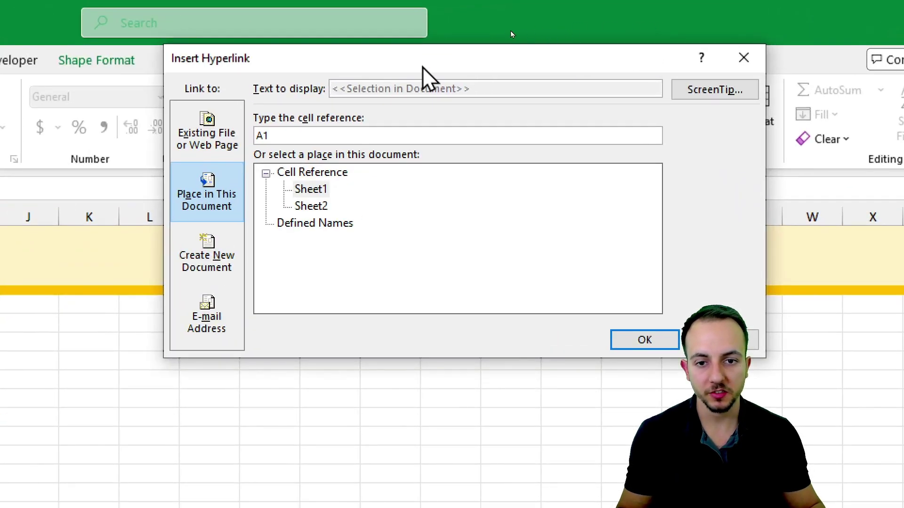
pyautogui.click(217, 192)
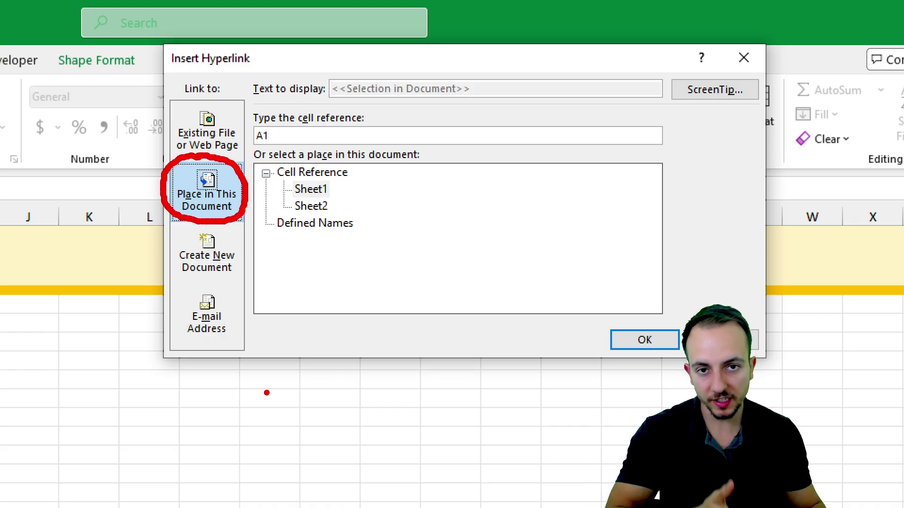
pyautogui.click(314, 209)
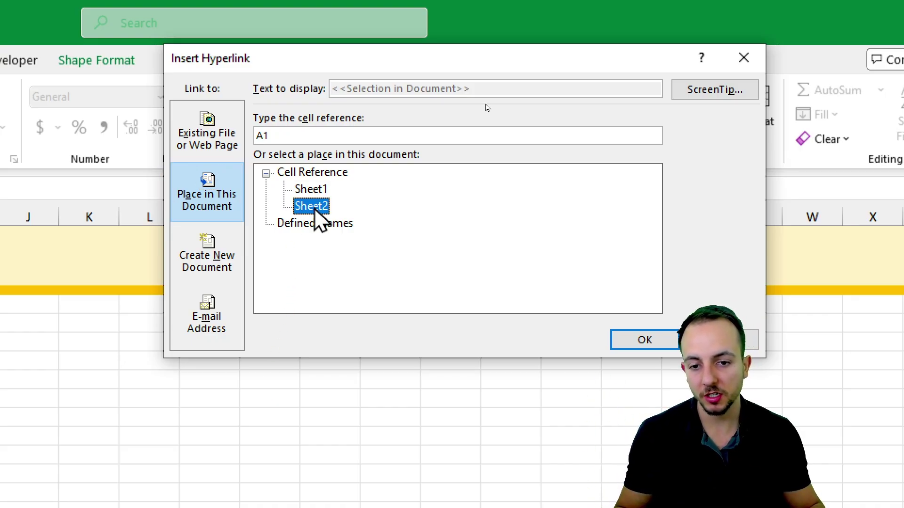
pyautogui.click(643, 340)
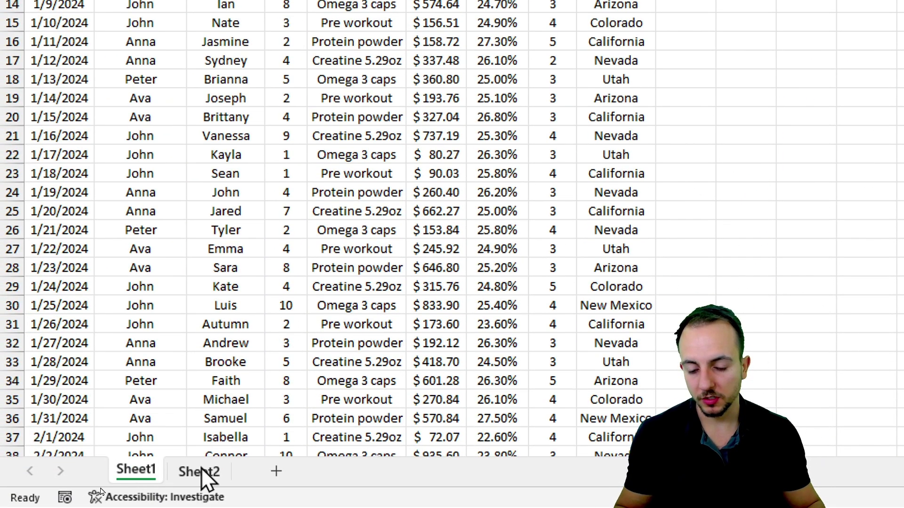
pyautogui.click(200, 469)
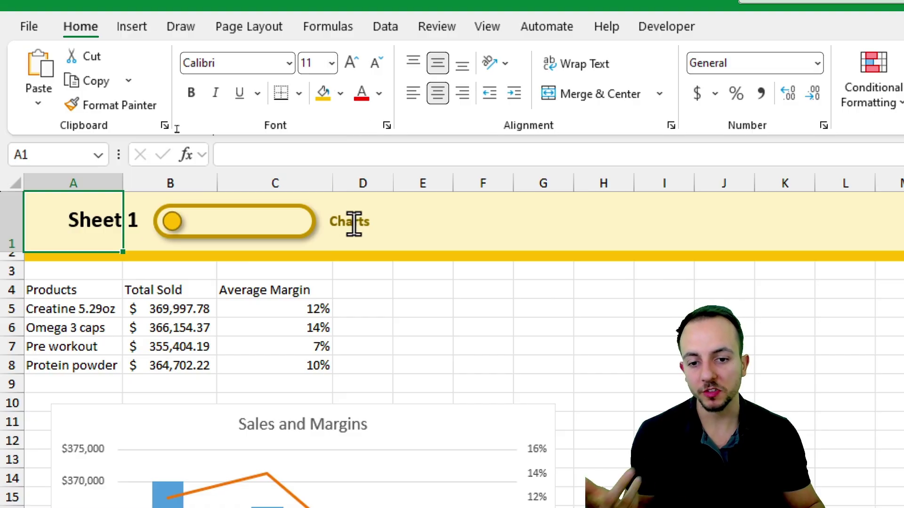
pyautogui.click(337, 224)
pyautogui.rightClick(337, 224)
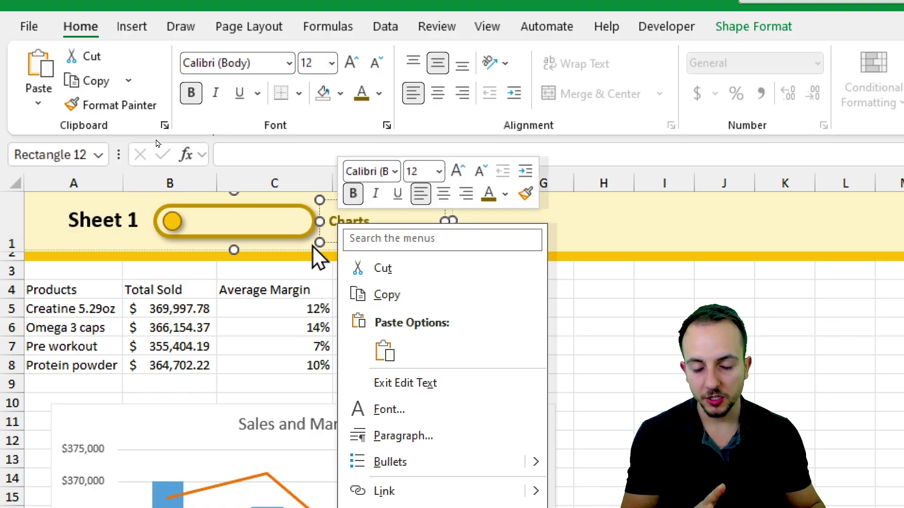
pyautogui.press('Escape')
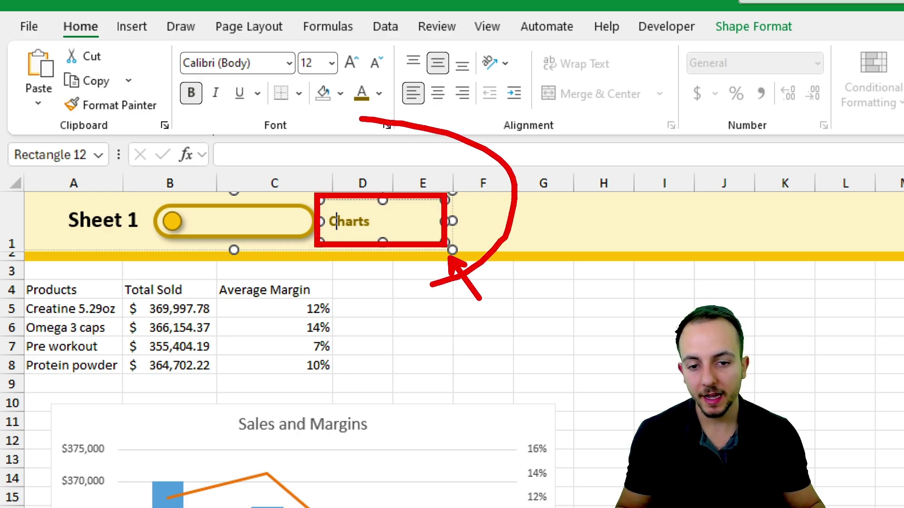
# - Link the whole toggle group on Sheet2 to cell A1 of Sheet1 within this document
pyautogui.click(296, 247)
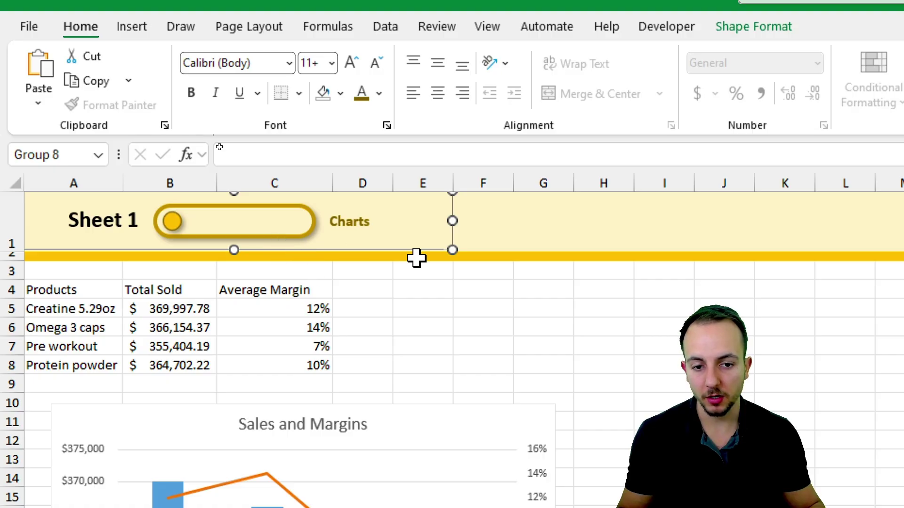
pyautogui.rightClick(297, 253)
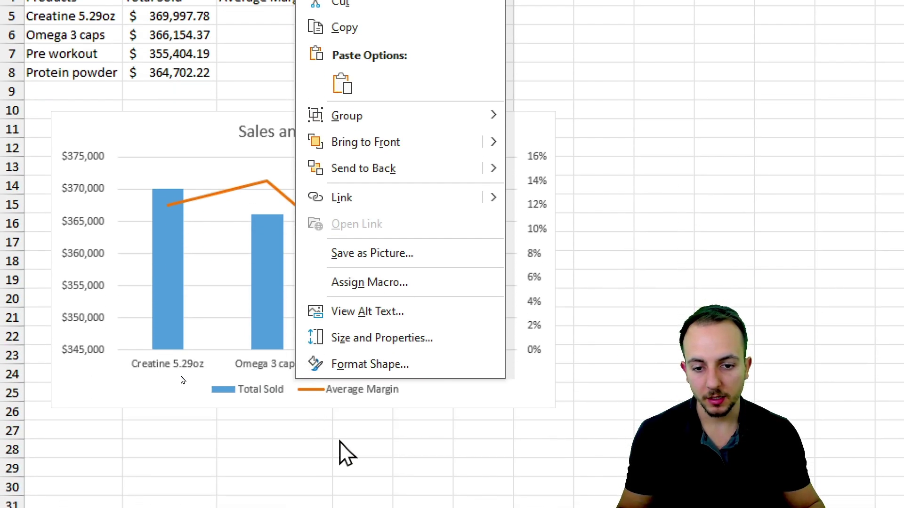
pyautogui.click(383, 202)
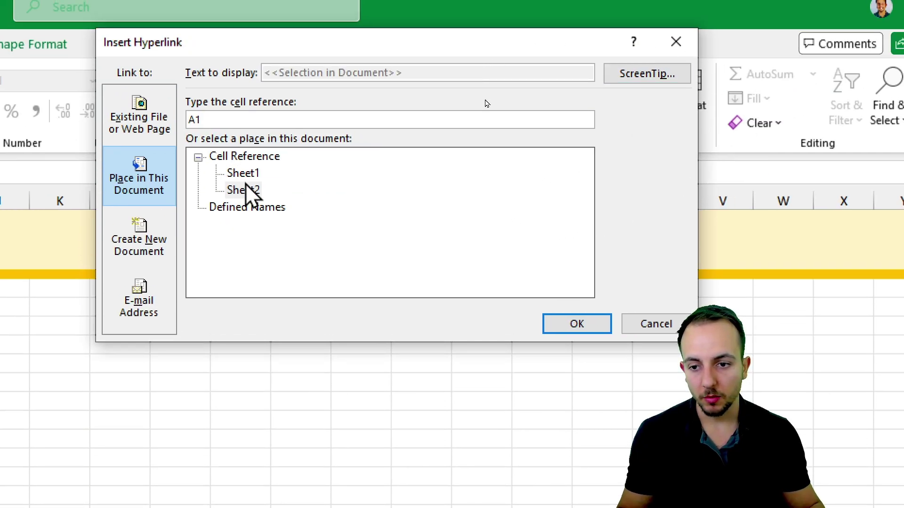
pyautogui.click(243, 174)
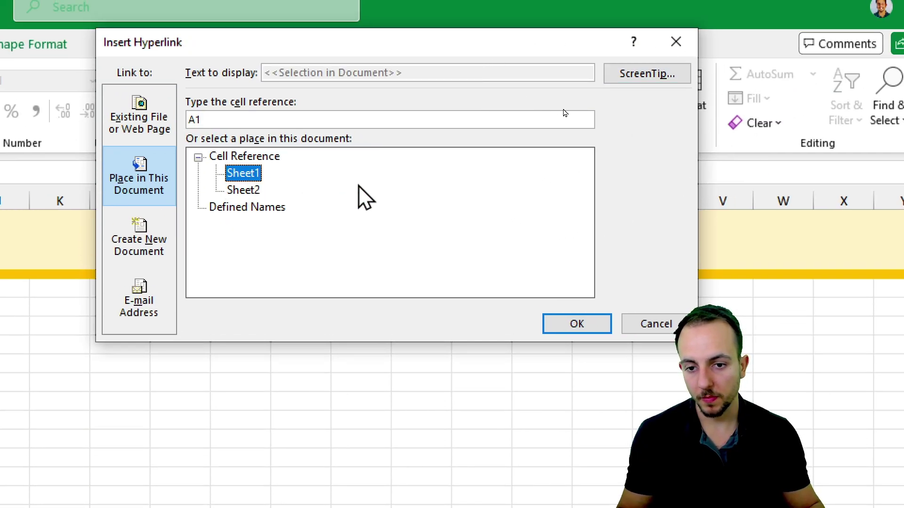
pyautogui.click(565, 325)
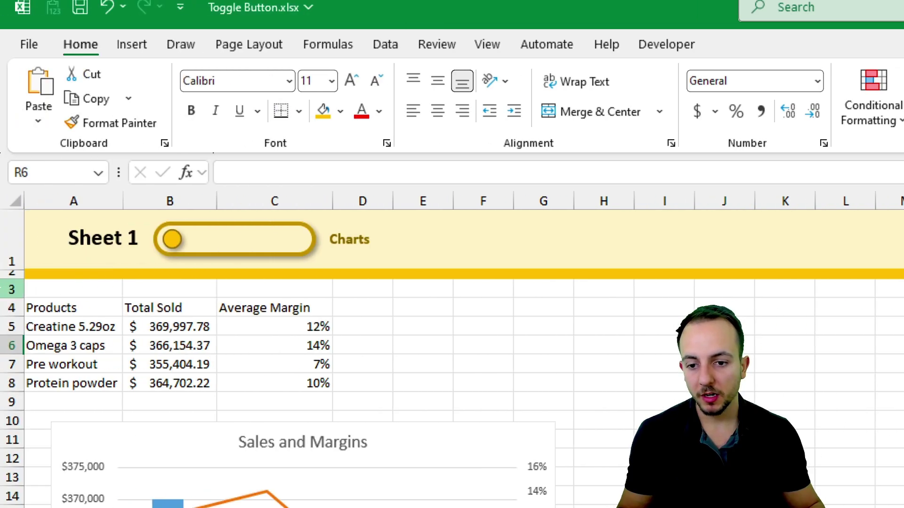
# - Test the toggle links by switching back and forth between Sheet1 and Sheet2, ending on Sheet1
pyautogui.click(232, 259)
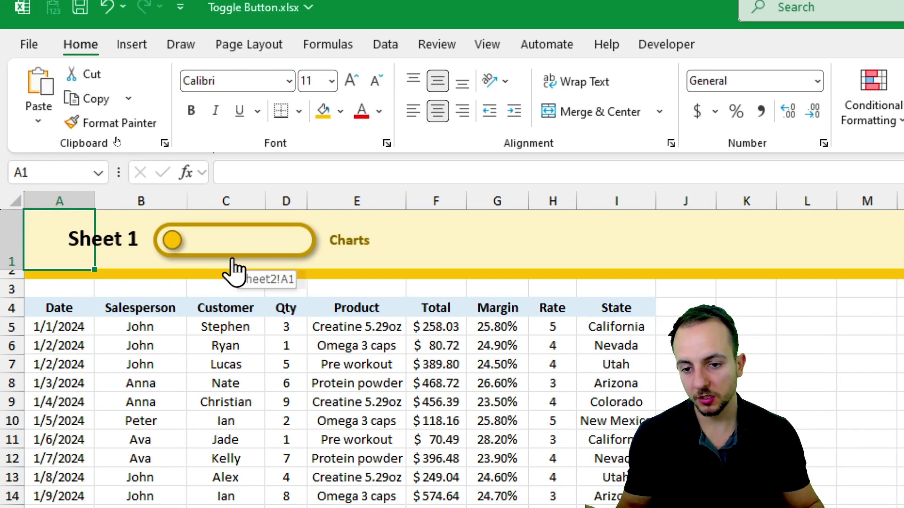
pyautogui.click(232, 260)
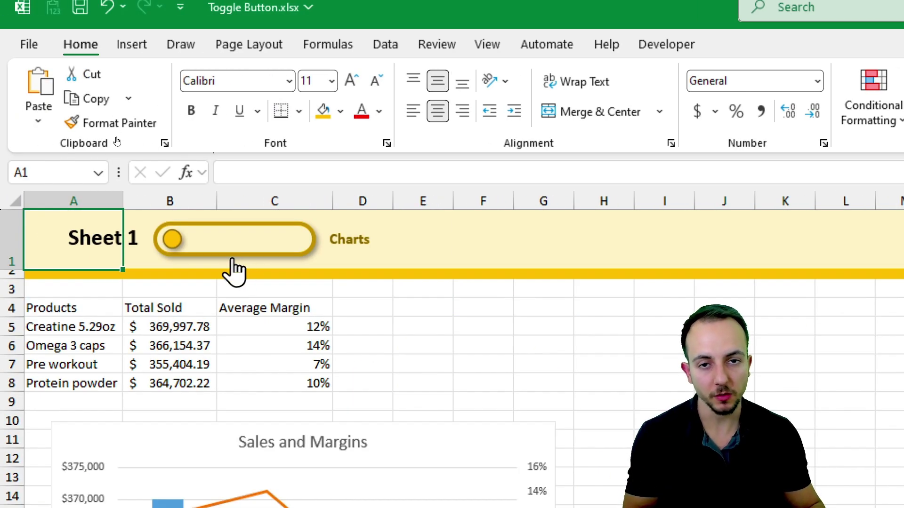
pyautogui.click(232, 260)
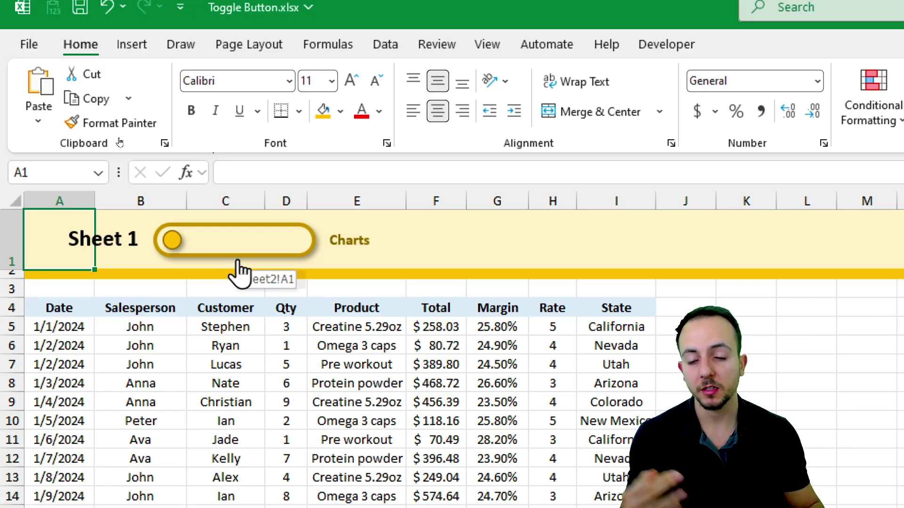
pyautogui.click(237, 259)
pyautogui.click(234, 259)
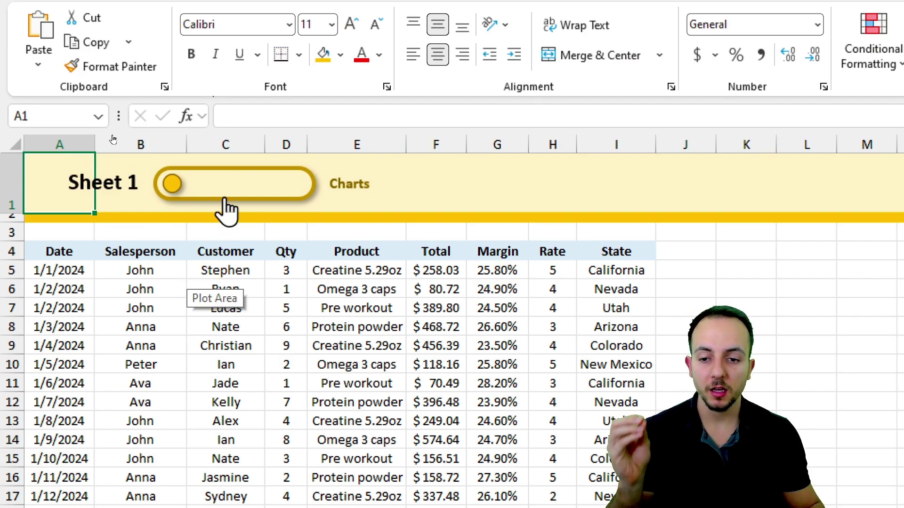
pyautogui.click(229, 203)
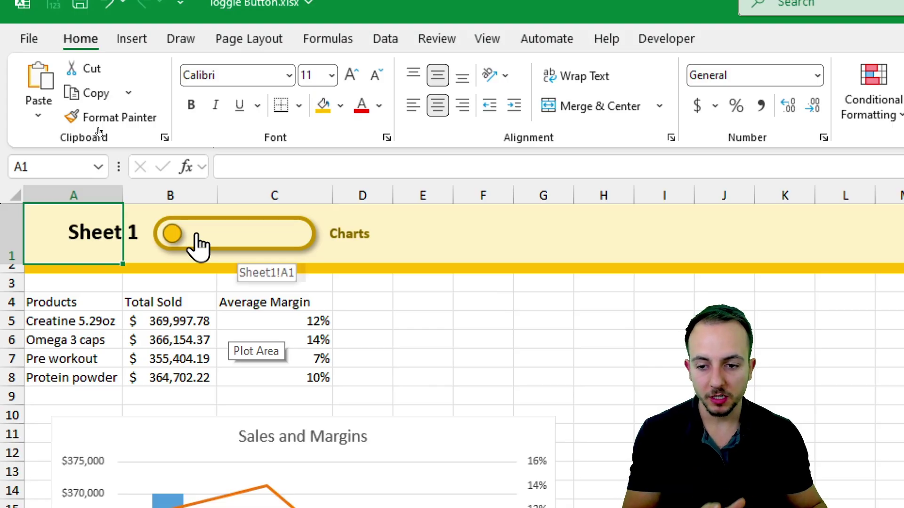
pyautogui.click(198, 245)
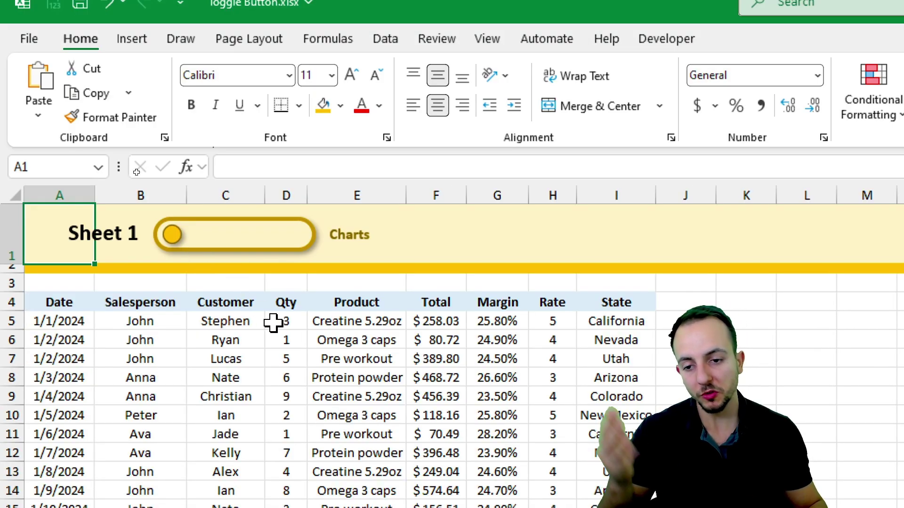
# - On Sheet2, move only the gold circle inside the toggle group to the end of the track beside the Charts label
pyautogui.click(218, 236)
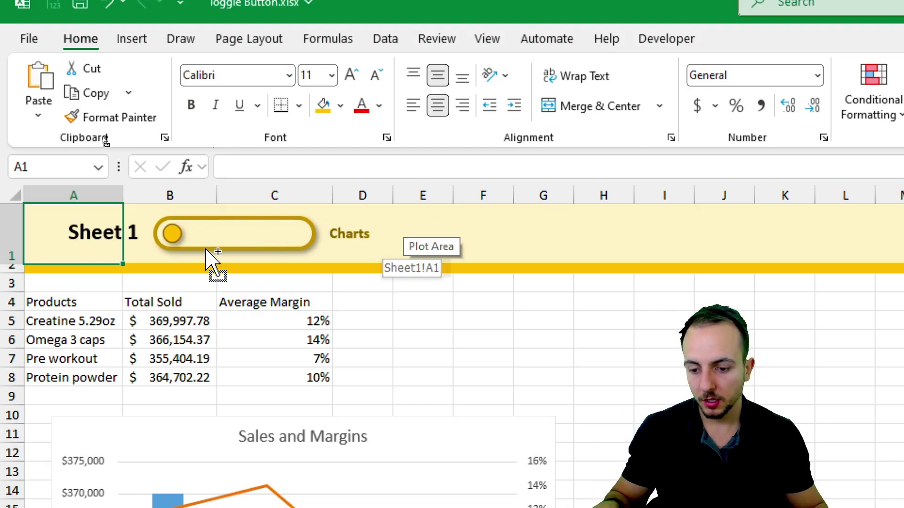
pyautogui.keyDown('ctrl'); pyautogui.click(174, 235); pyautogui.keyUp('ctrl')
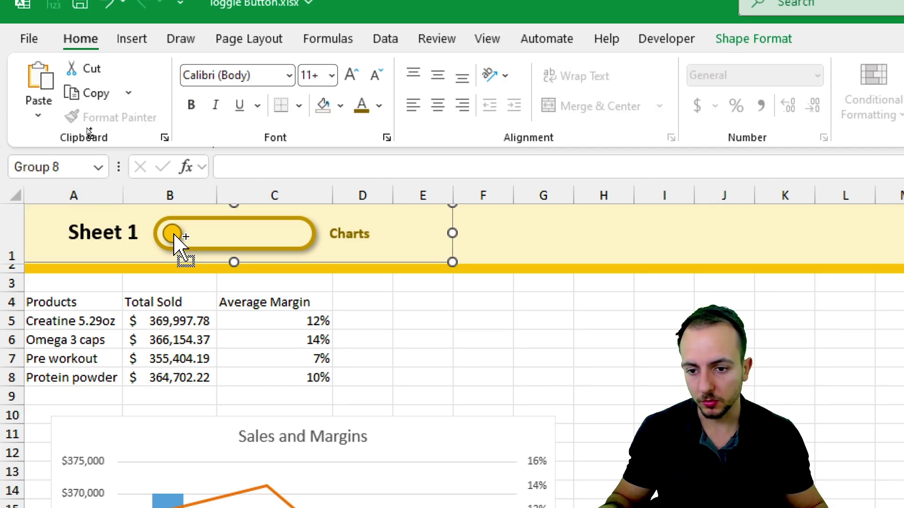
pyautogui.keyDown('ctrl'); pyautogui.click(173, 234); pyautogui.keyUp('ctrl')
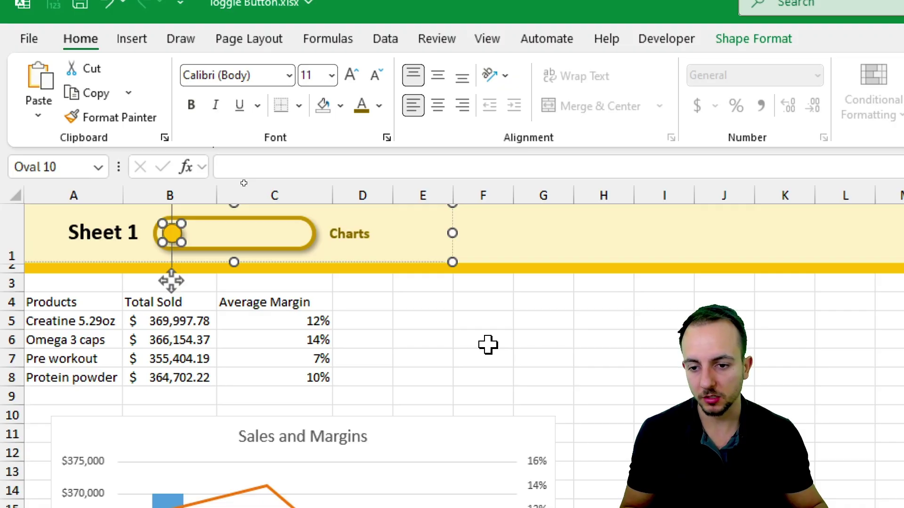
pyautogui.press('Right')
pyautogui.press('Right')
pyautogui.press('Right')
pyautogui.press('Right')
pyautogui.press('Right')
pyautogui.press('Right')
pyautogui.press('Right')
pyautogui.press('Right')
pyautogui.press('Right')
pyautogui.press('Right')
pyautogui.press('Right')
pyautogui.press('Right')
pyautogui.press('Right')
pyautogui.press('Right')
pyautogui.press('Right')
pyautogui.press('Right')
pyautogui.press('Right')
pyautogui.press('Right')
pyautogui.press('Right')
pyautogui.press('Right')
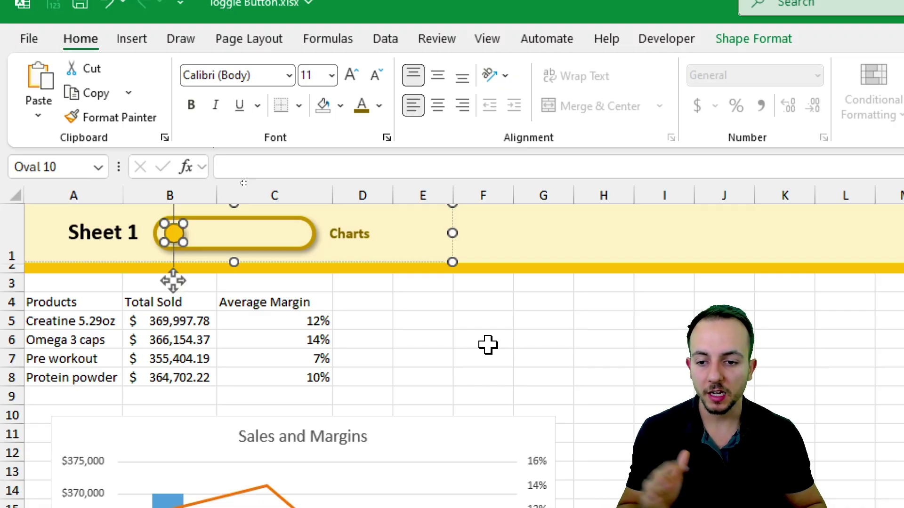
pyautogui.press('Right')
pyautogui.press('Right')
pyautogui.press('Right')
pyautogui.press('Right')
pyautogui.press('Right')
pyautogui.press('Right')
pyautogui.press('Right')
pyautogui.press('Right')
pyautogui.press('Right')
pyautogui.press('Right')
pyautogui.press('Right')
pyautogui.press('Right')
pyautogui.press('Right')
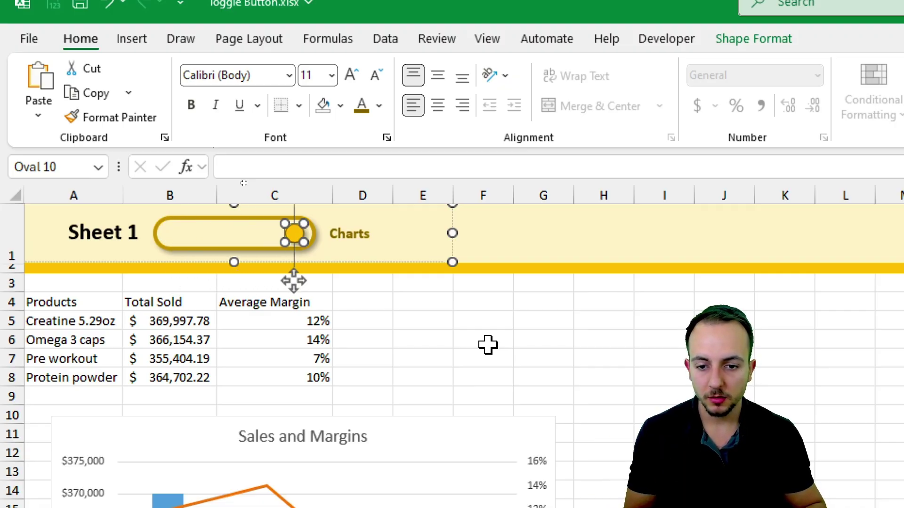
pyautogui.press('Left')
pyautogui.press('Left')
pyautogui.press('Left')
pyautogui.press('Left')
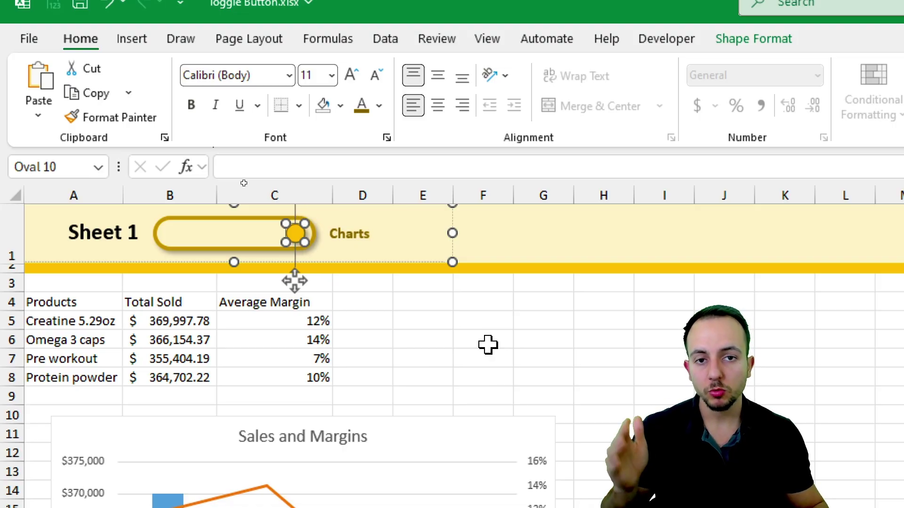
# - Set the Charts label in Sheet2's toggle group to font size 18 and black text
pyautogui.keyDown('ctrl'); pyautogui.click(364, 234); pyautogui.keyUp('ctrl')
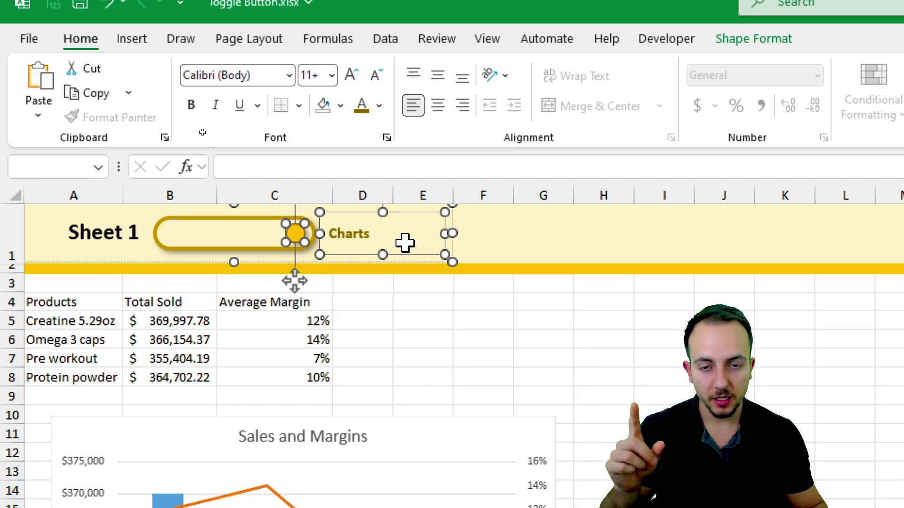
pyautogui.keyDown('ctrl'); pyautogui.click(295, 234); pyautogui.keyUp('ctrl')
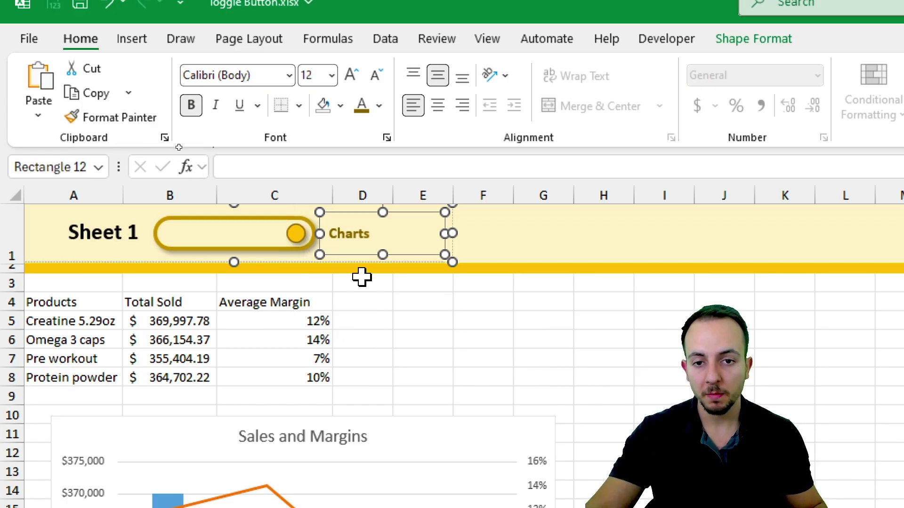
pyautogui.click(352, 76)
pyautogui.click(353, 76)
pyautogui.click(354, 78)
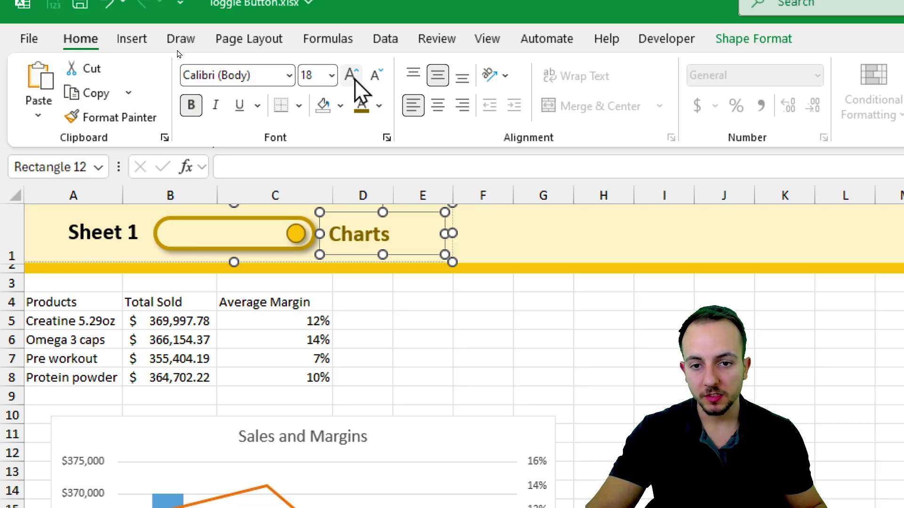
pyautogui.click(354, 78)
pyautogui.click(376, 78)
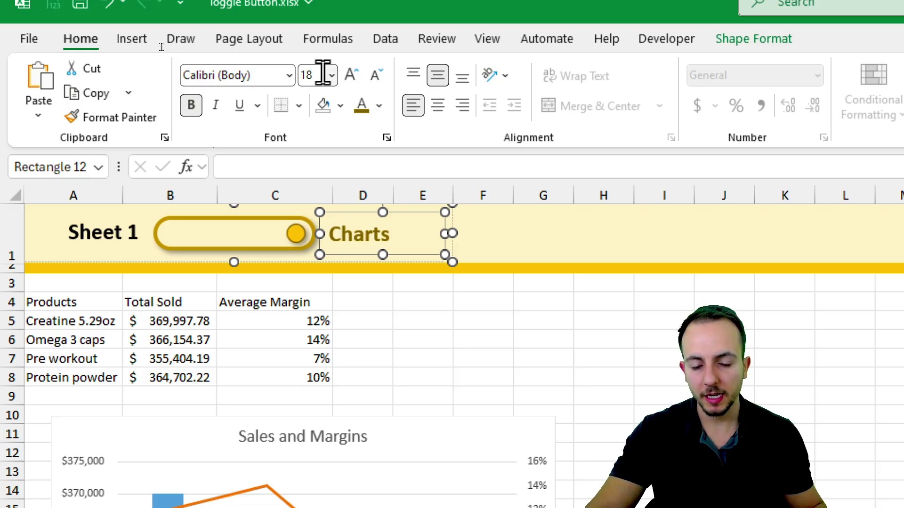
pyautogui.click(379, 106)
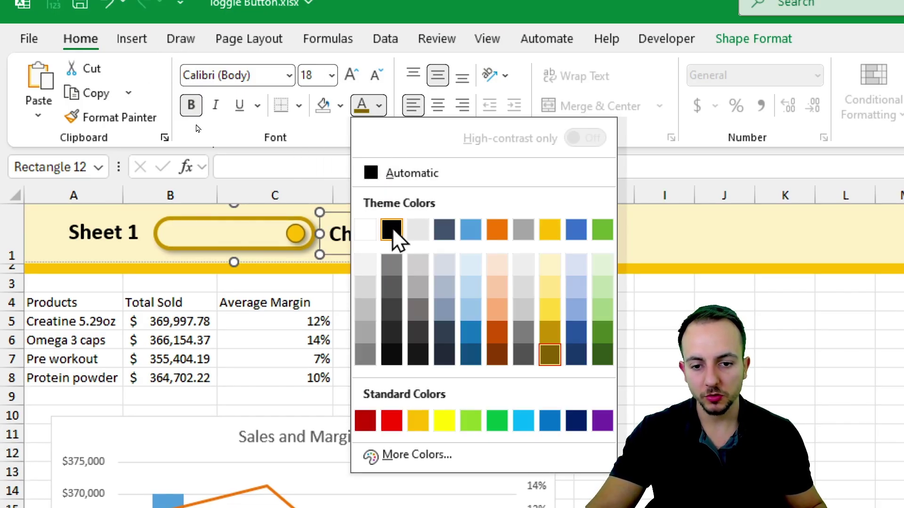
pyautogui.click(392, 229)
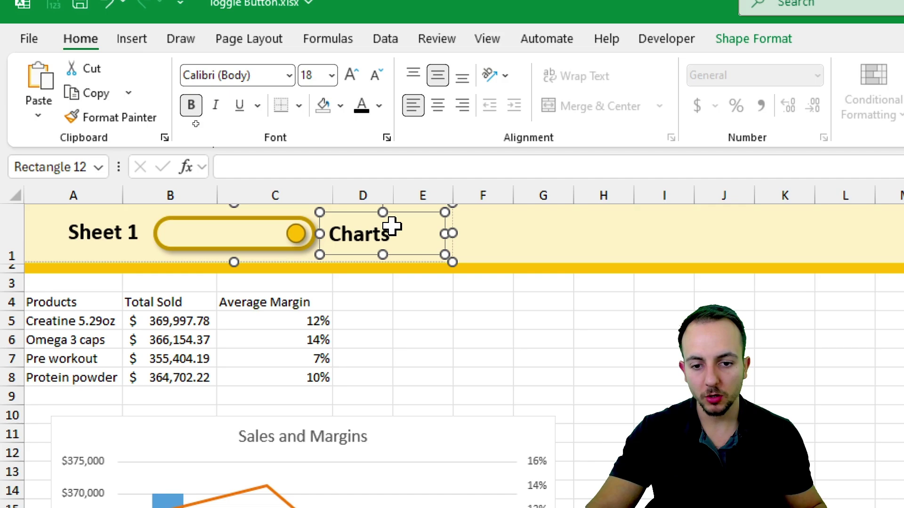
# - Recolor the Sheet 1 label in Sheet2's toggle group to the darkest gold theme shade and reduce its font size to 12
pyautogui.keyDown('ctrl'); pyautogui.click(111, 243); pyautogui.keyUp('ctrl')
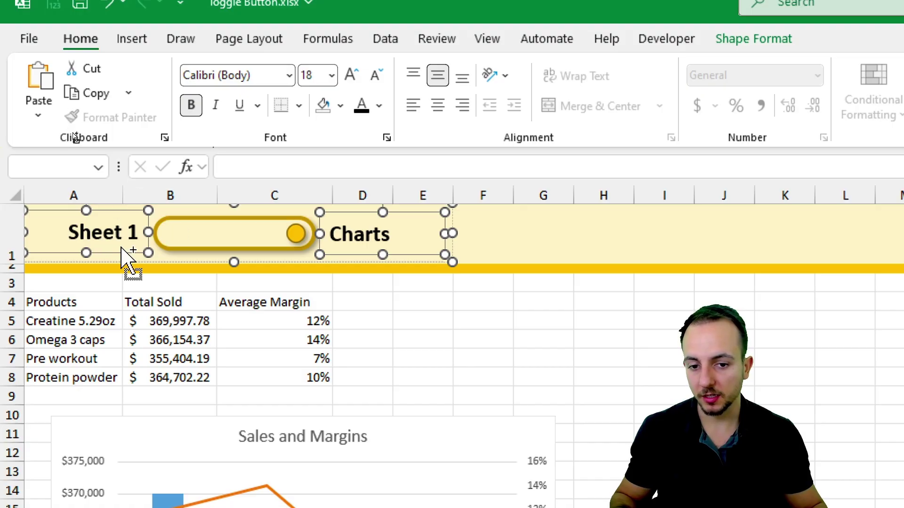
pyautogui.keyDown('ctrl'); pyautogui.click(358, 227); pyautogui.keyUp('ctrl')
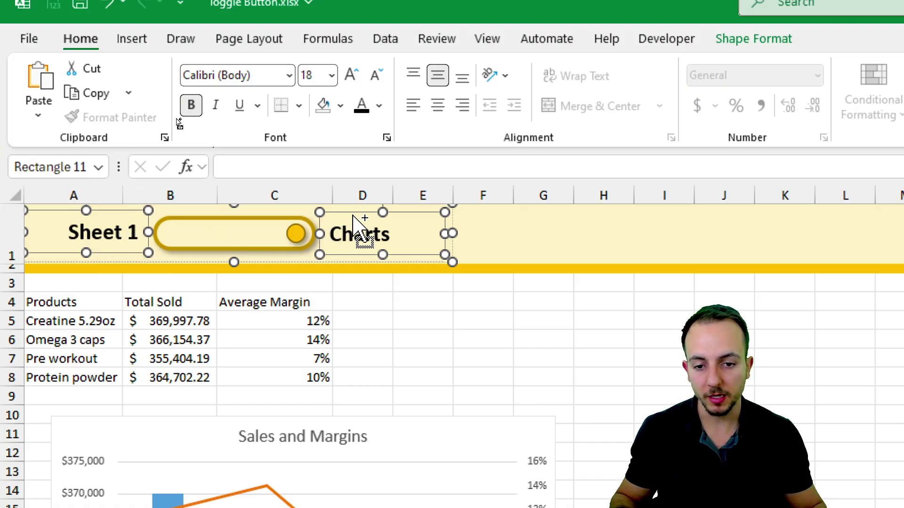
pyautogui.click(378, 106)
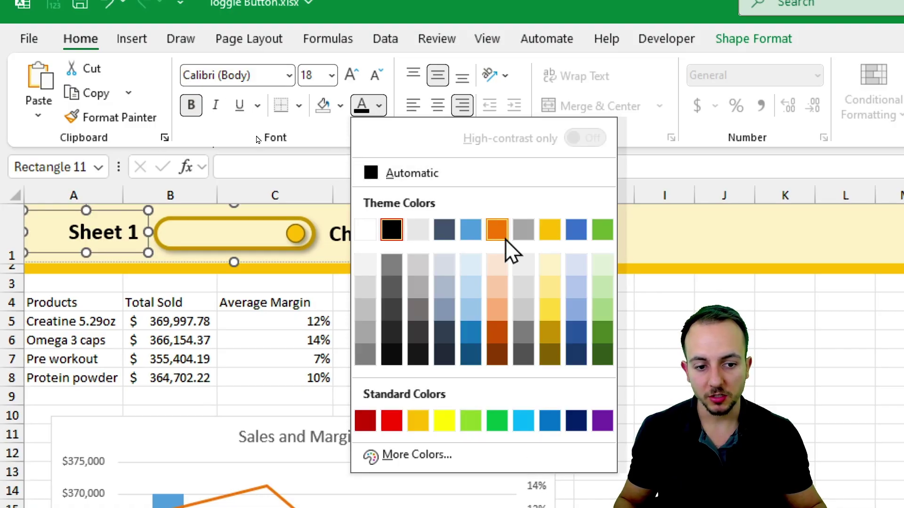
pyautogui.click(549, 355)
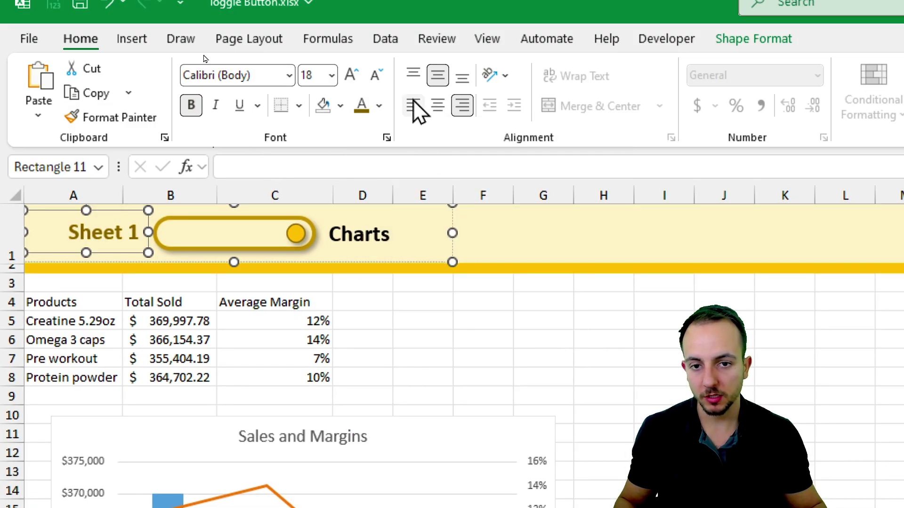
pyautogui.click(375, 75)
pyautogui.click(375, 76)
pyautogui.click(375, 75)
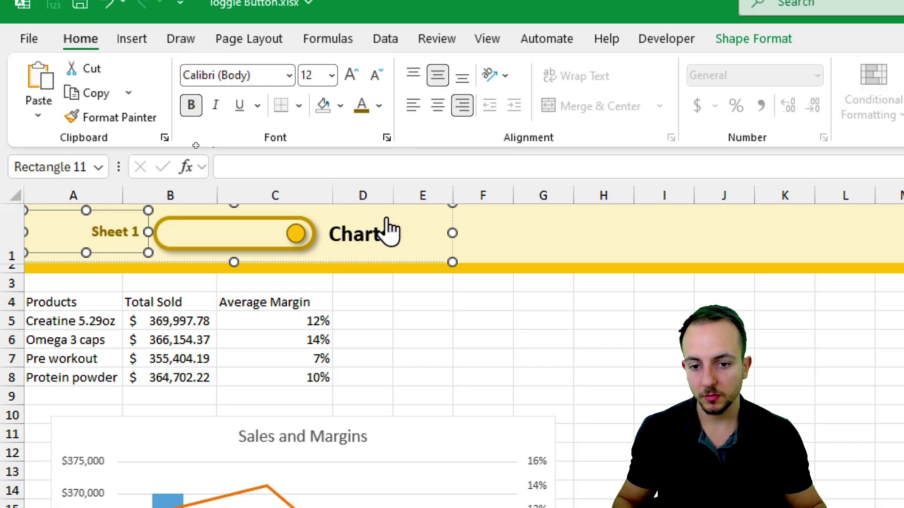
pyautogui.press('Escape')
# - Test the finished toggle buttons by switching repeatedly between Sheet1 and Sheet2, ending on Sheet2 with the charts
pyautogui.click(251, 246)
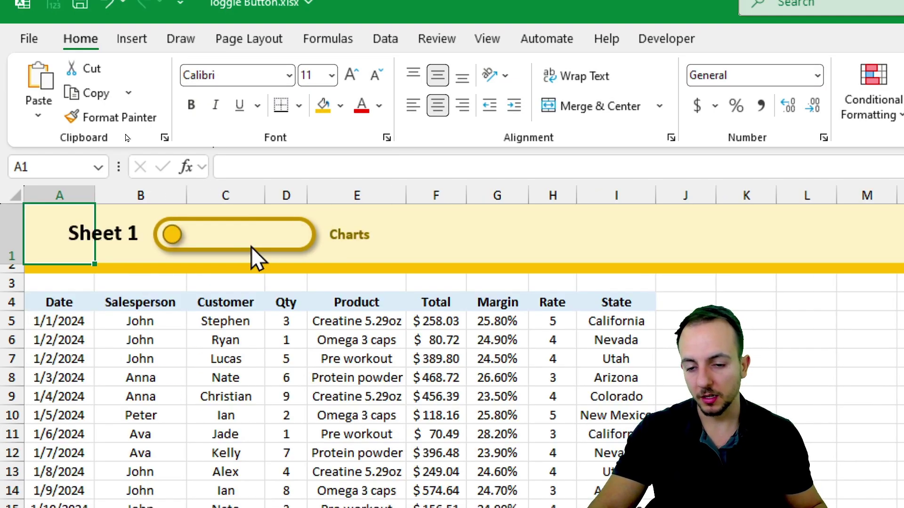
pyautogui.click(250, 247)
pyautogui.click(250, 247)
pyautogui.click(251, 246)
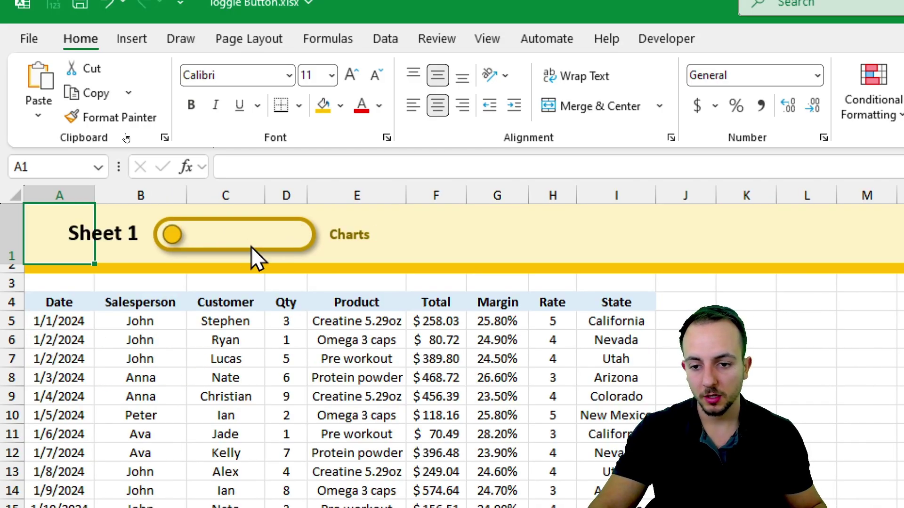
pyautogui.click(250, 247)
pyautogui.click(251, 246)
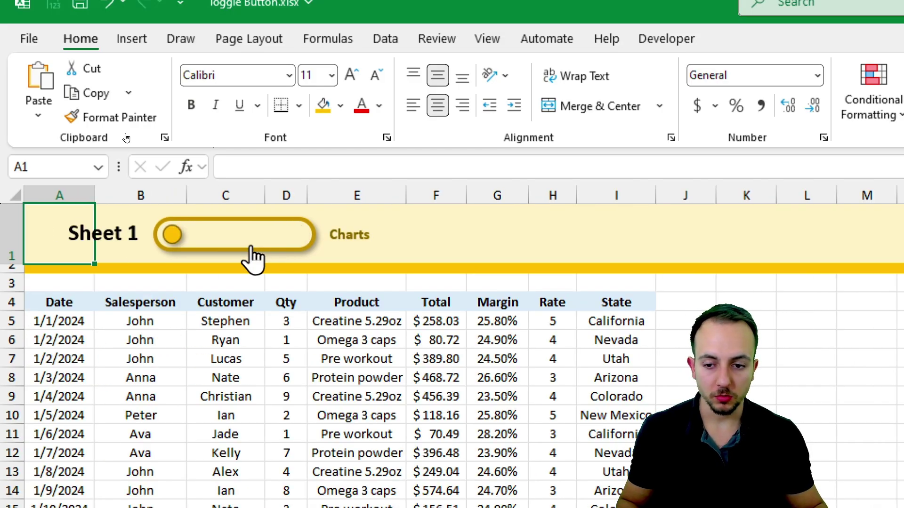
pyautogui.click(250, 247)
pyautogui.click(250, 247)
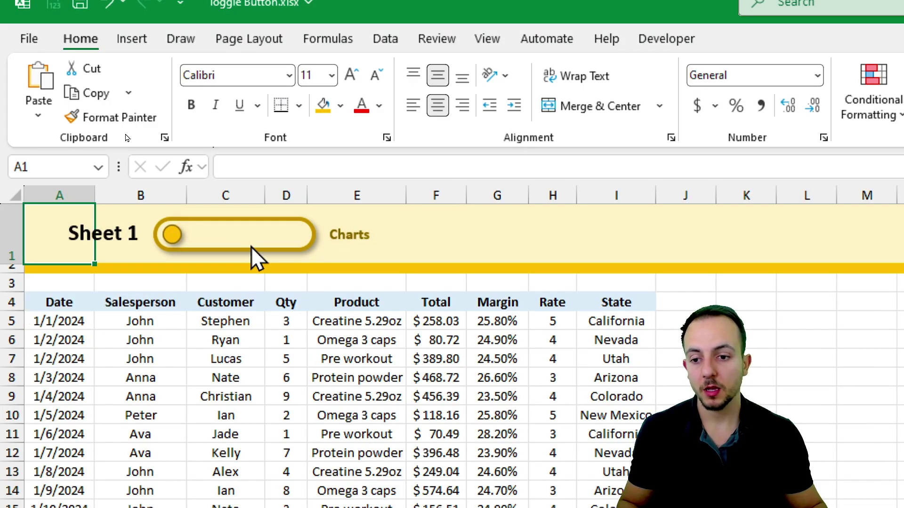
pyautogui.click(250, 247)
pyautogui.click(250, 247)
pyautogui.click(250, 246)
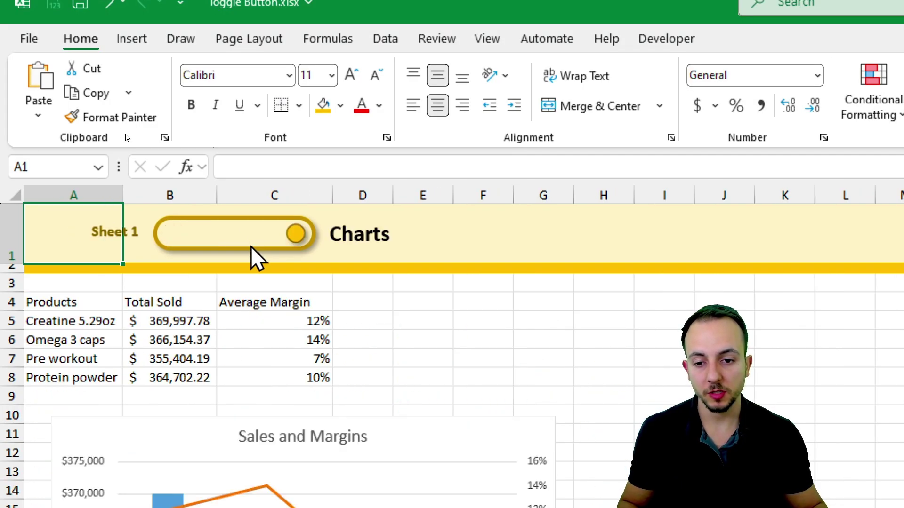
pyautogui.click(250, 246)
pyautogui.click(251, 246)
pyautogui.click(251, 247)
pyautogui.click(235, 247)
pyautogui.click(235, 247)
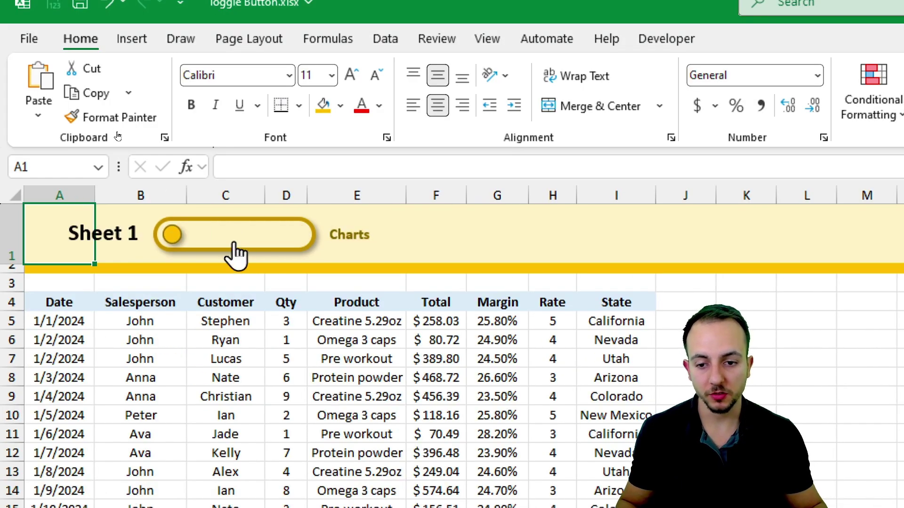
pyautogui.click(238, 248)
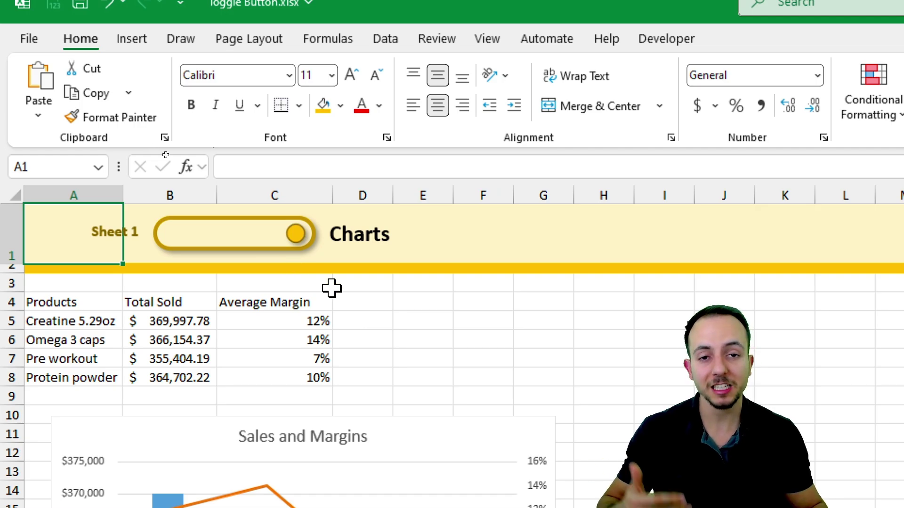